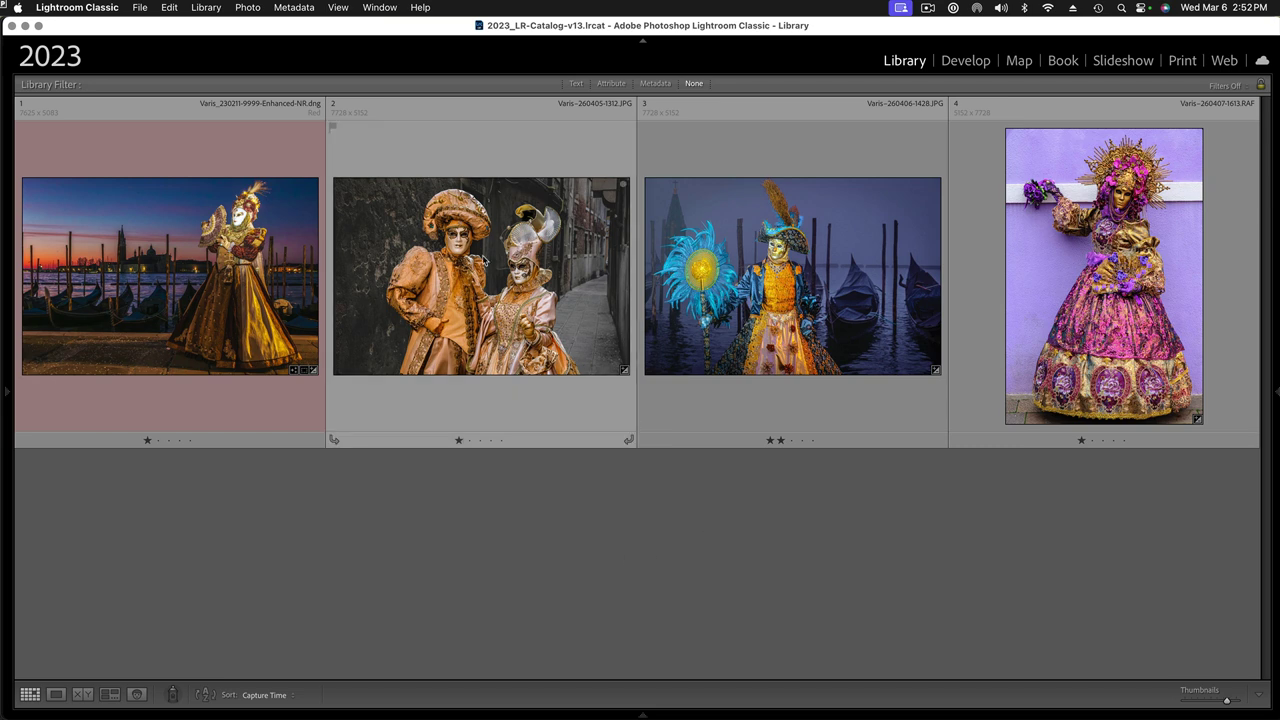
Step: Open the second photo full-size and send it to Photoshop as a smart object
double_click(485, 260)
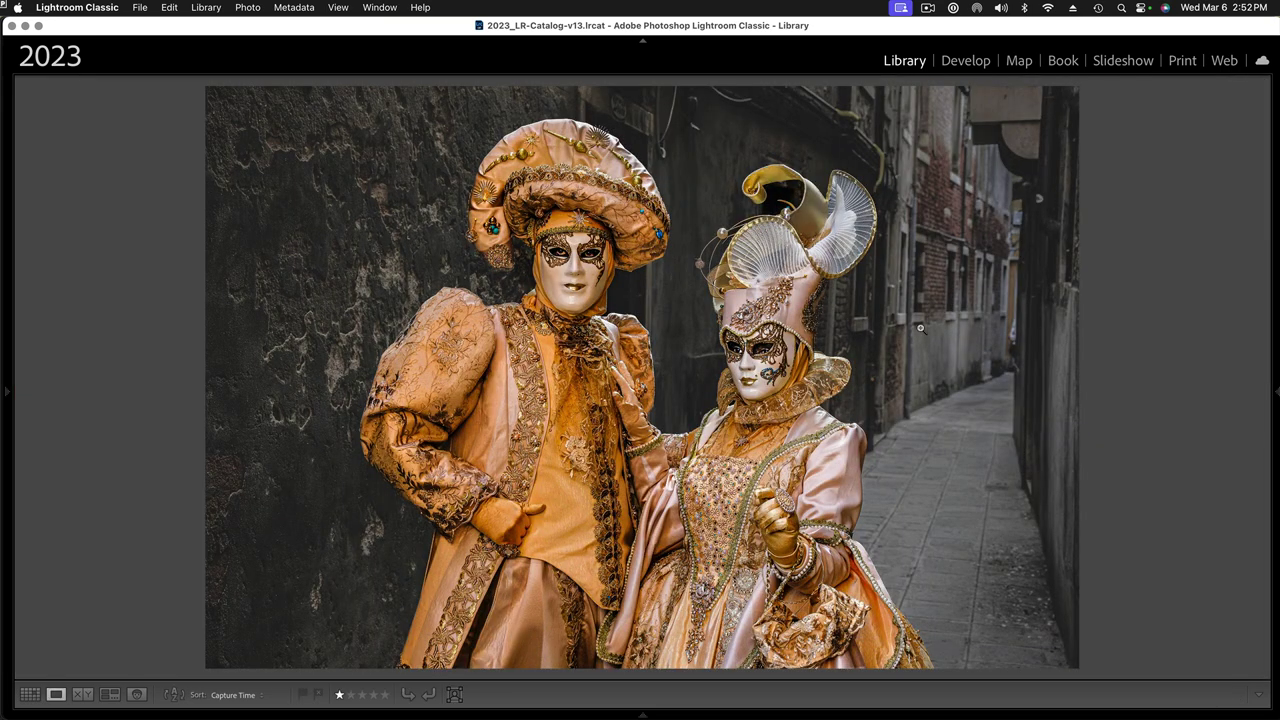
click(246, 7)
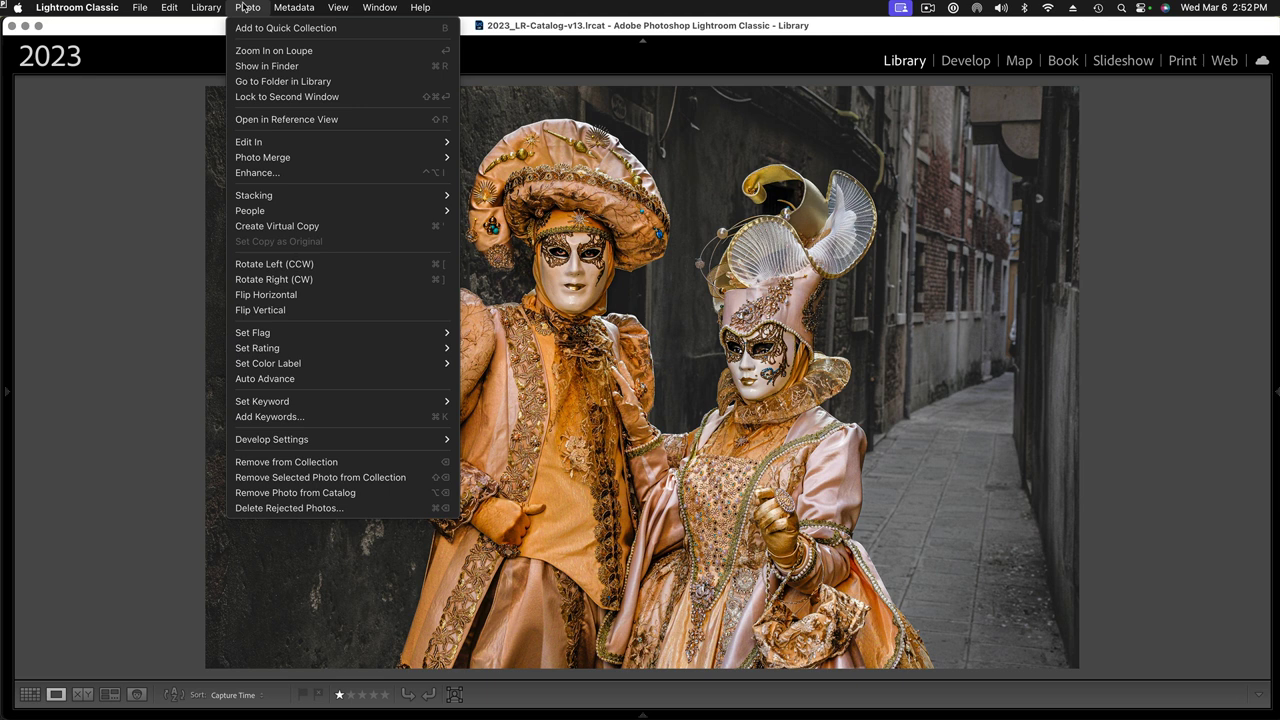
mouse_move(256, 143)
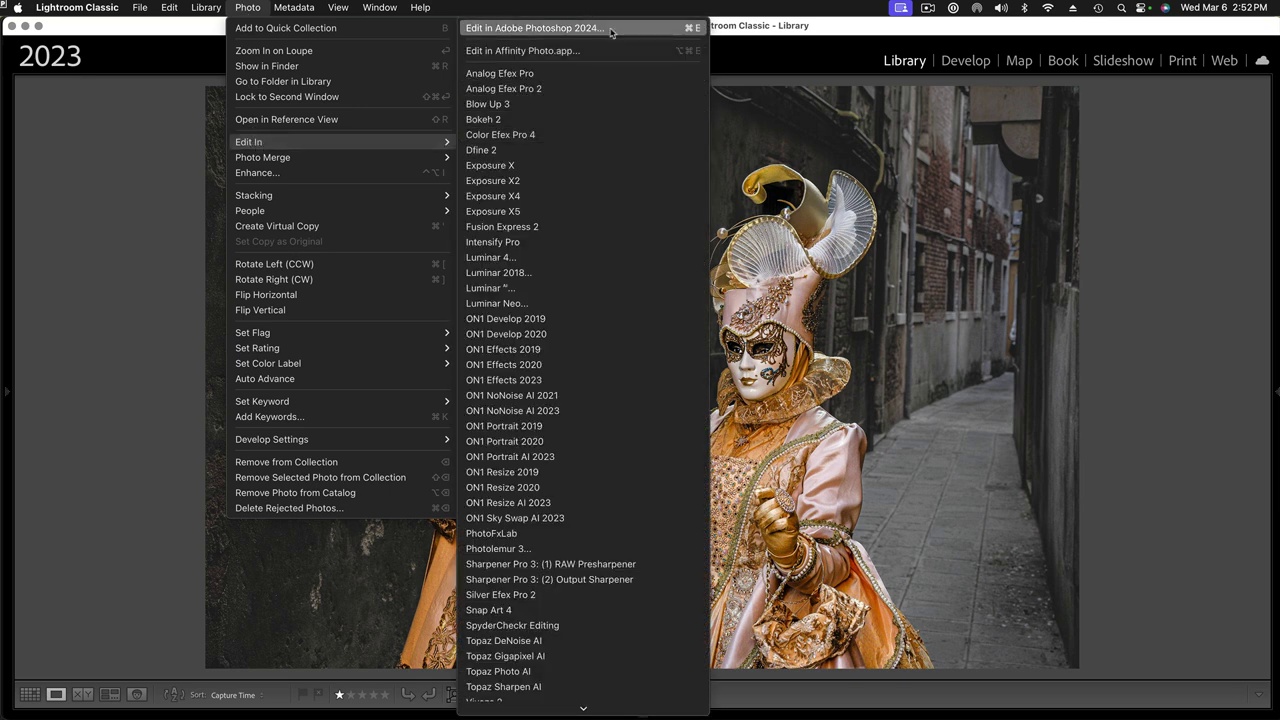
mouse_move(622, 708)
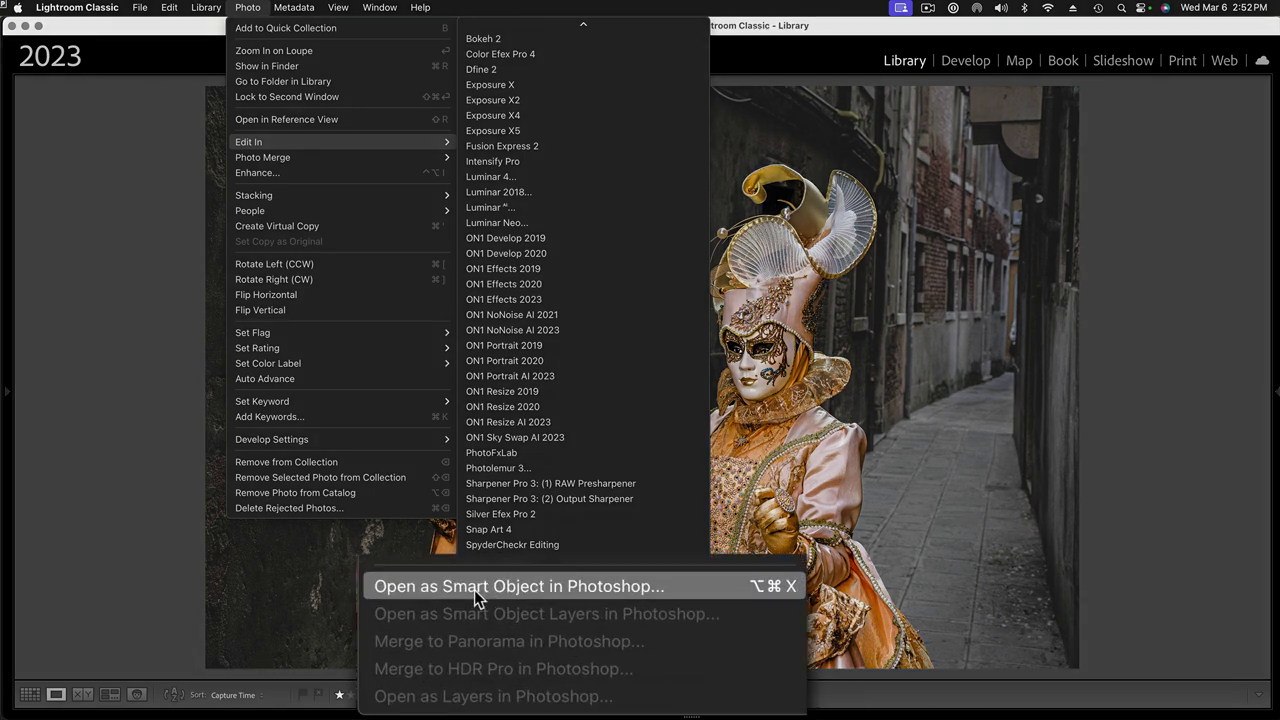
click(527, 595)
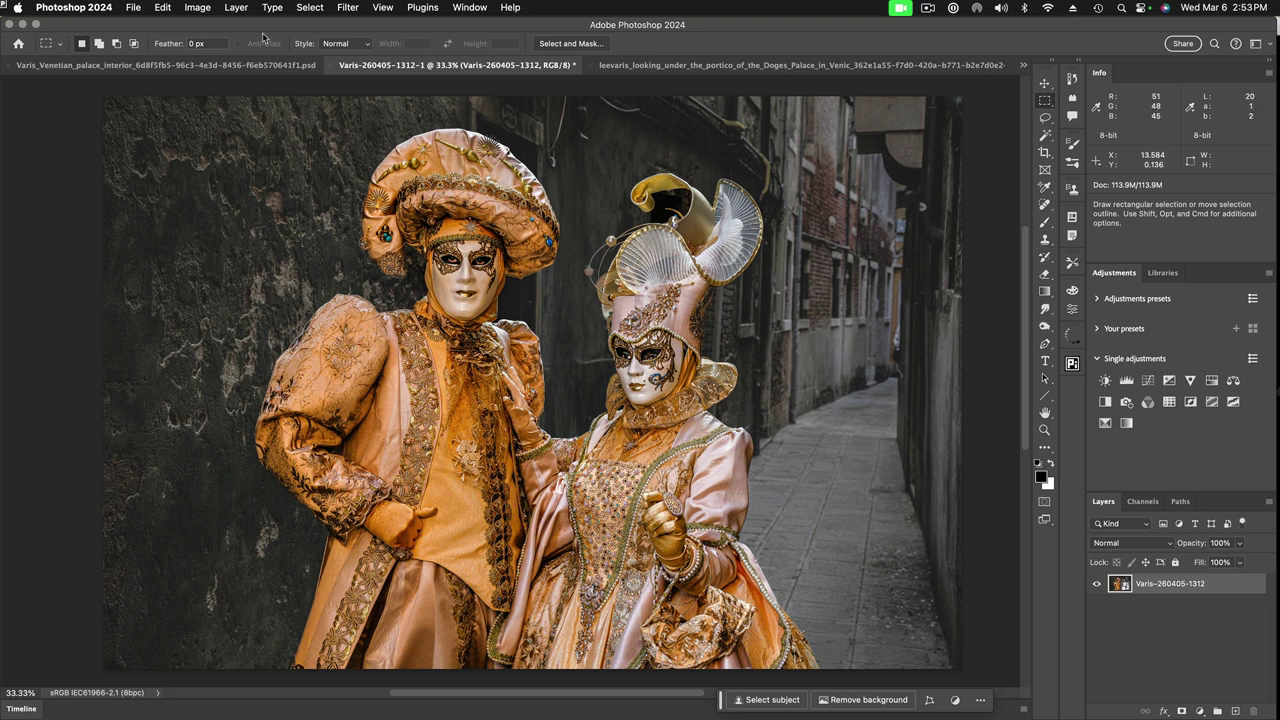
Step: Run Select > Subject on both costumed figures, then return to the Rectangular Marquee tool
click(310, 8)
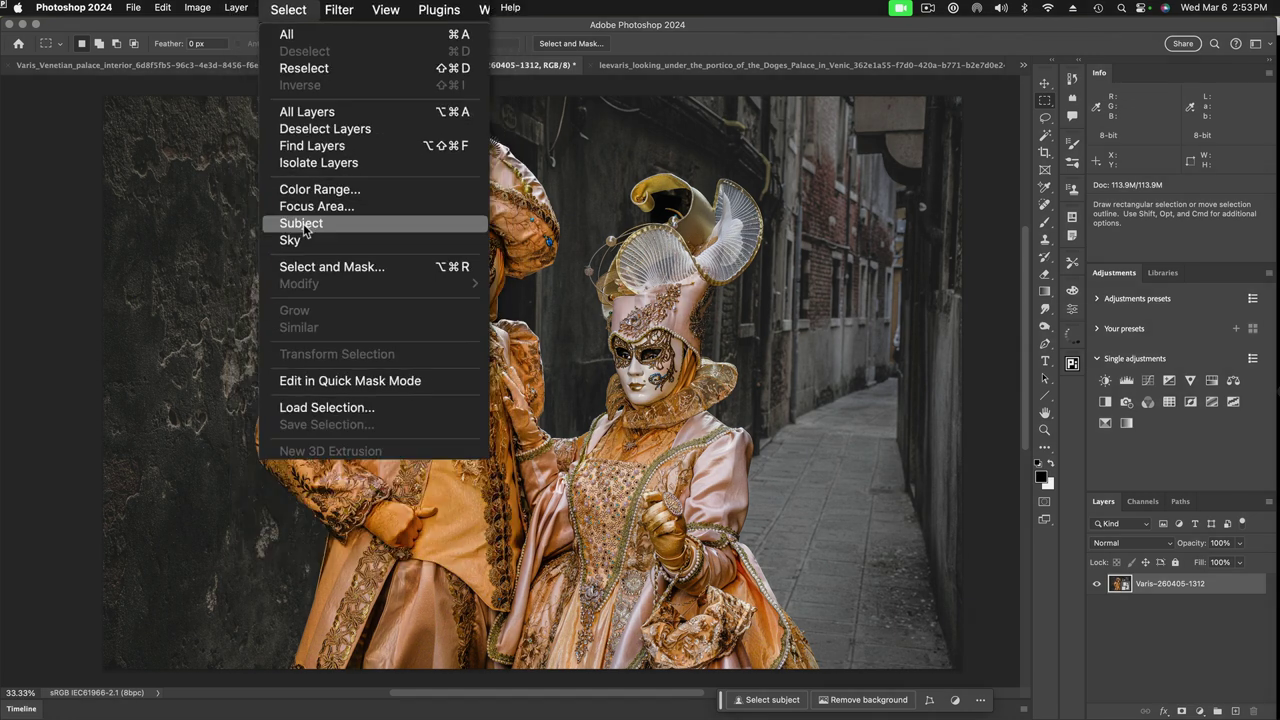
click(285, 282)
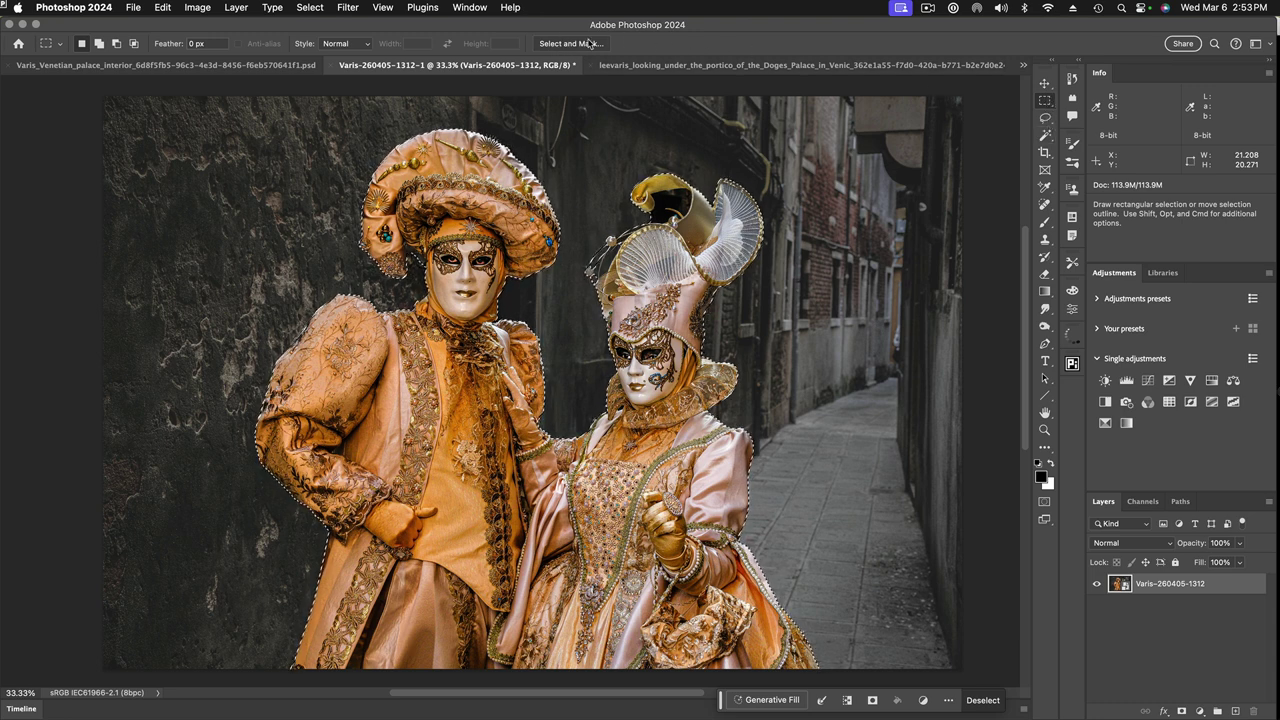
click(1044, 84)
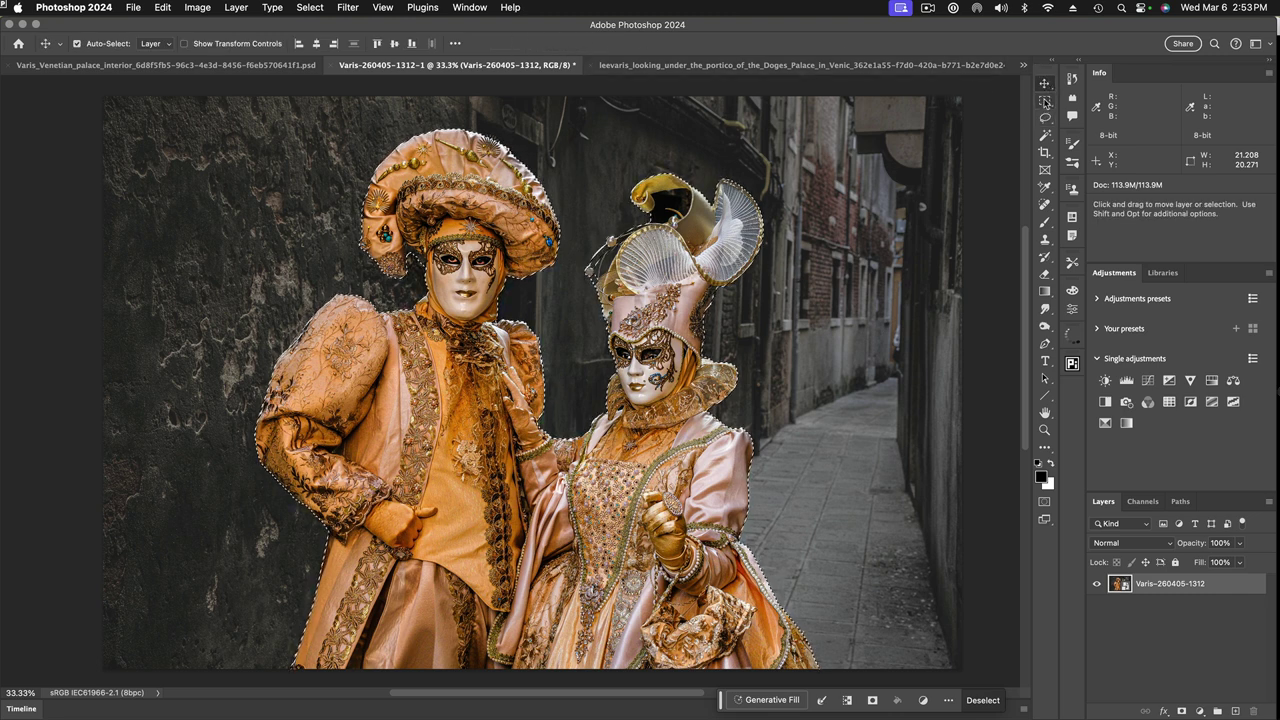
click(1045, 103)
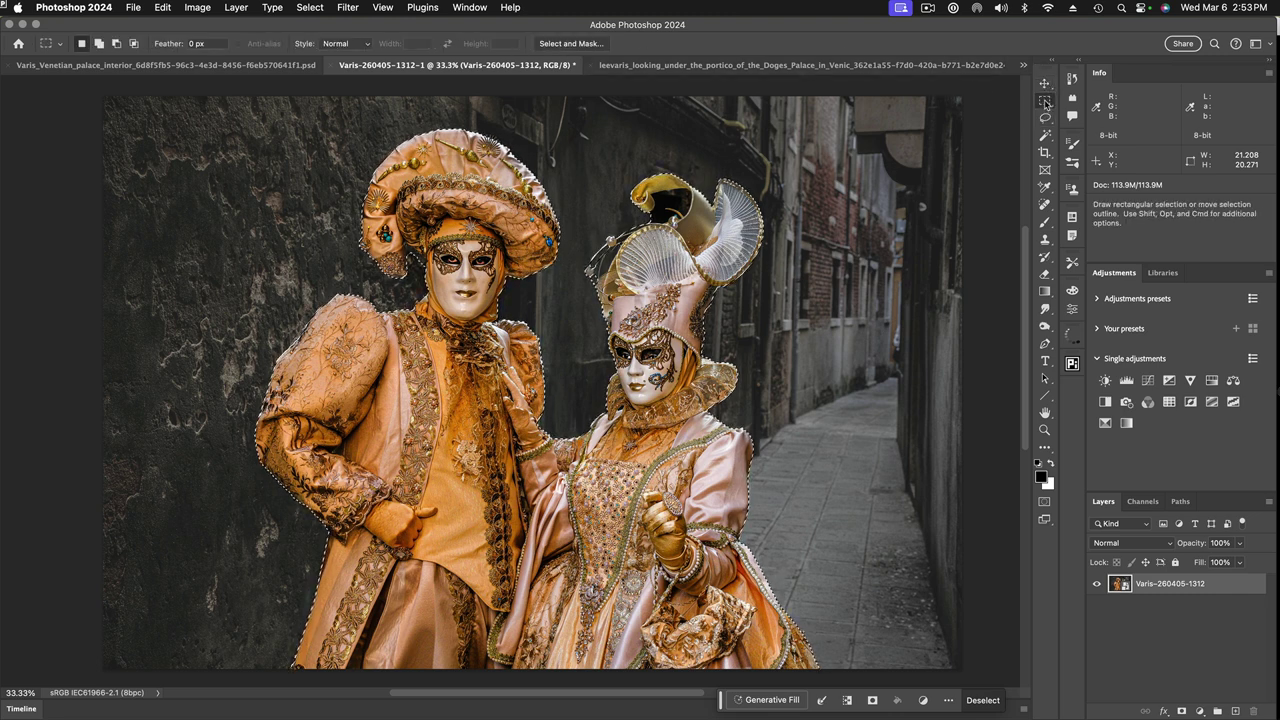
Step: In Select and Mask, zoom to 100% and brush out the dark gap in the headdress scroll
click(555, 58)
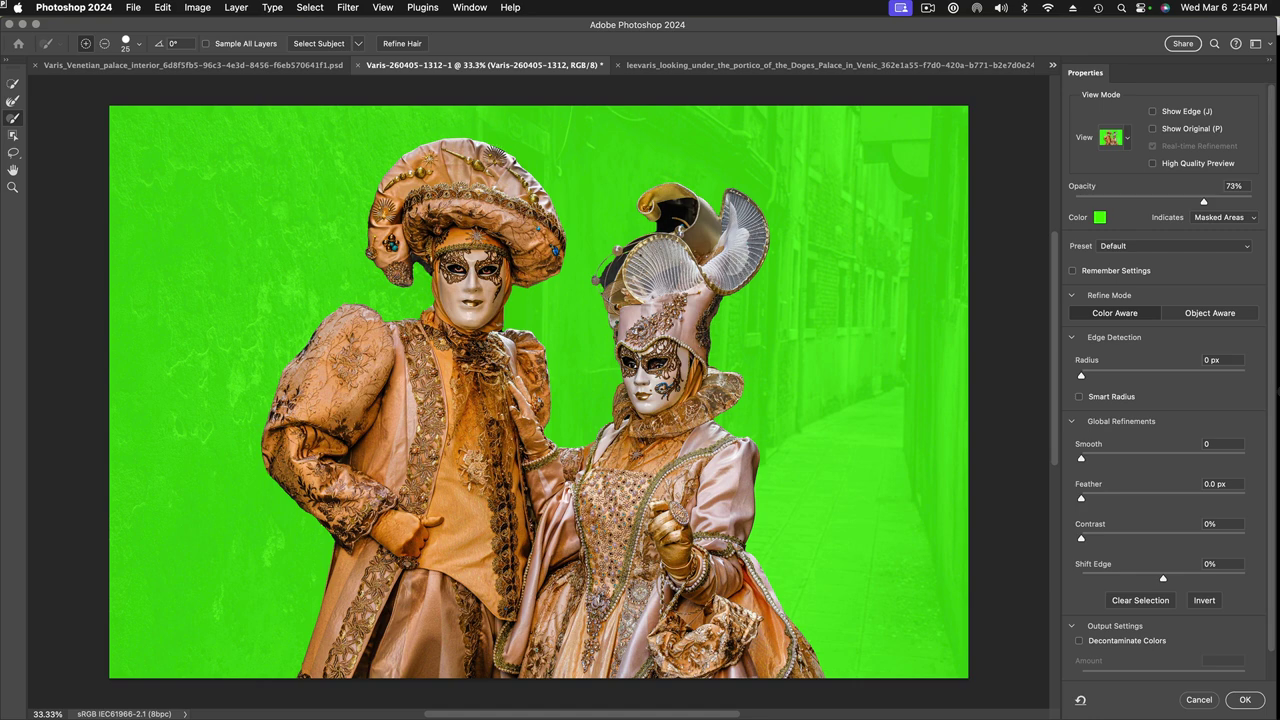
scroll(665, 242, up, 2)
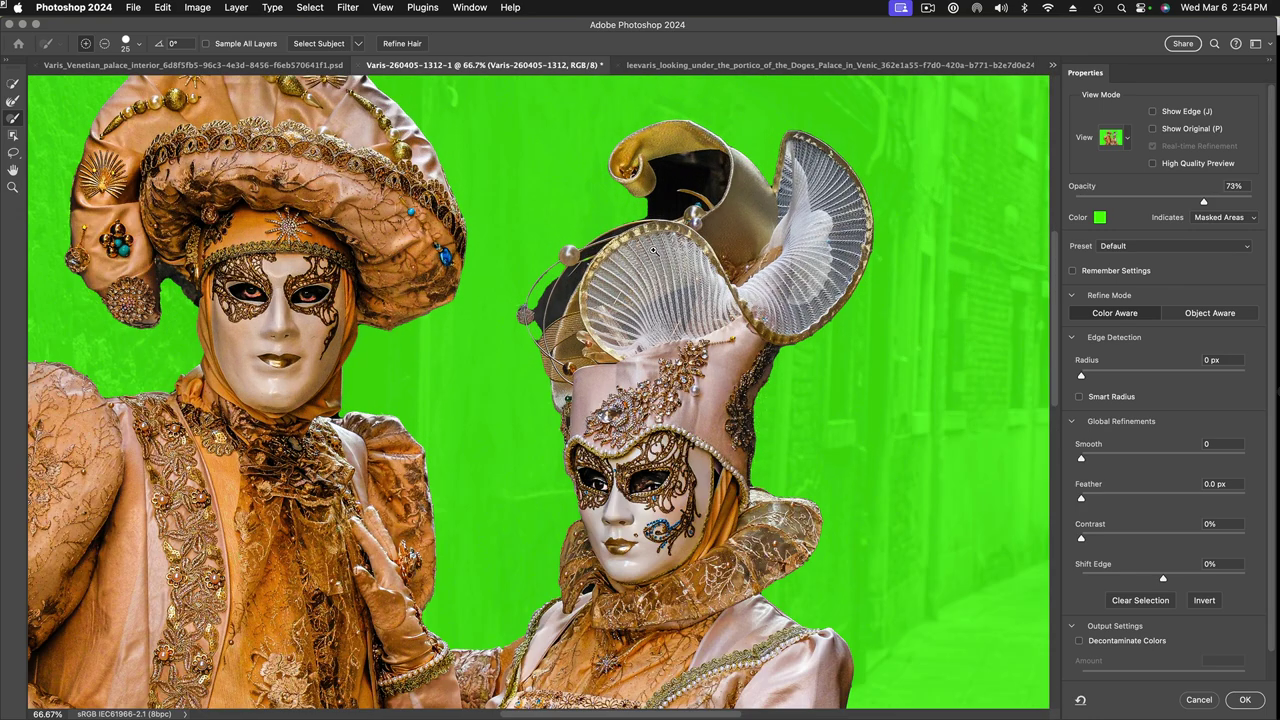
scroll(655, 252, up, 2)
scroll(655, 252, up, 3)
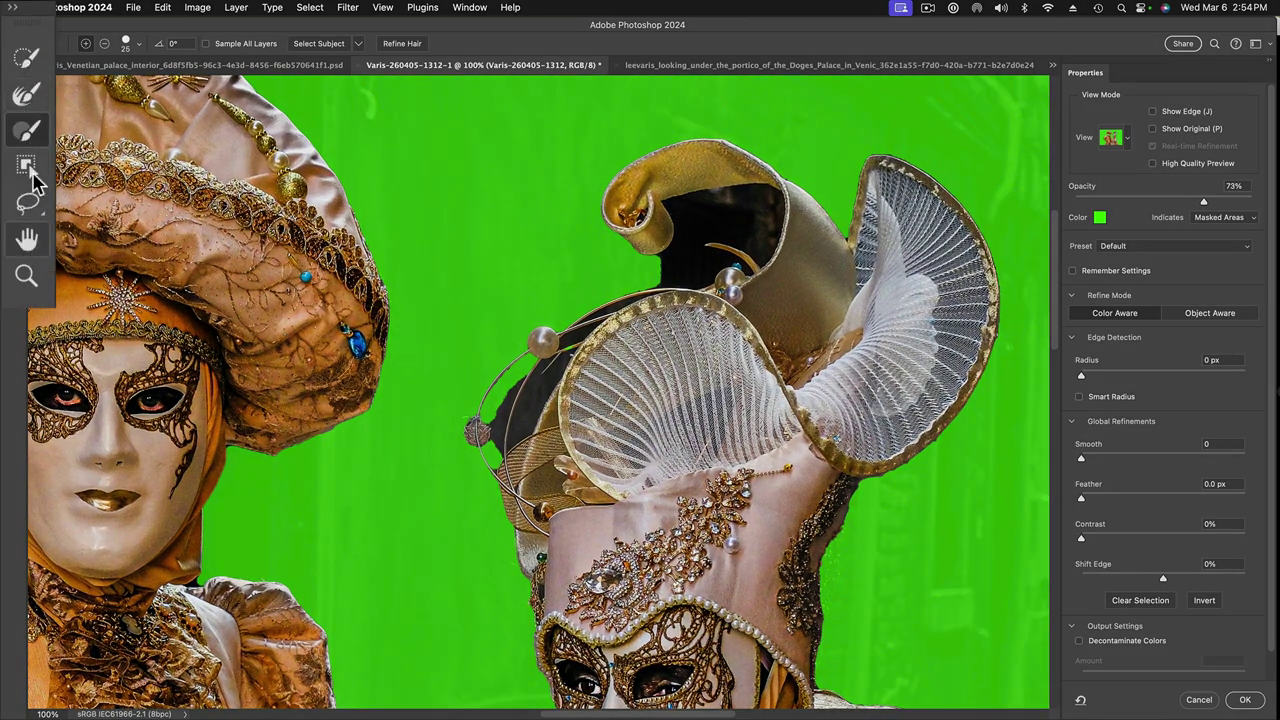
click(30, 138)
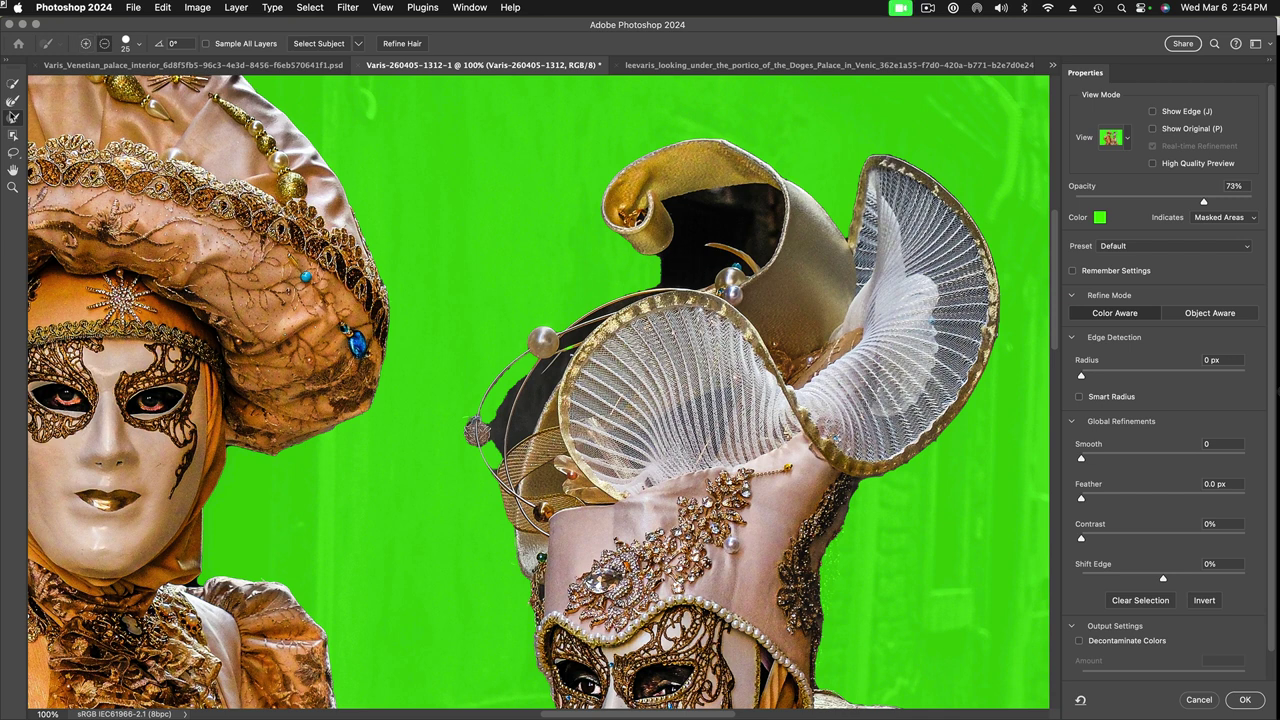
click(12, 117)
mouse_move(672, 254)
mouse_down()
mouse_move(662, 258)
mouse_move(678, 244)
mouse_move(656, 258)
mouse_move(679, 230)
mouse_move(668, 203)
mouse_move(719, 251)
mouse_move(697, 188)
mouse_move(668, 203)
mouse_move(779, 196)
mouse_move(763, 266)
mouse_move(706, 240)
mouse_move(749, 270)
mouse_move(668, 282)
mouse_up()
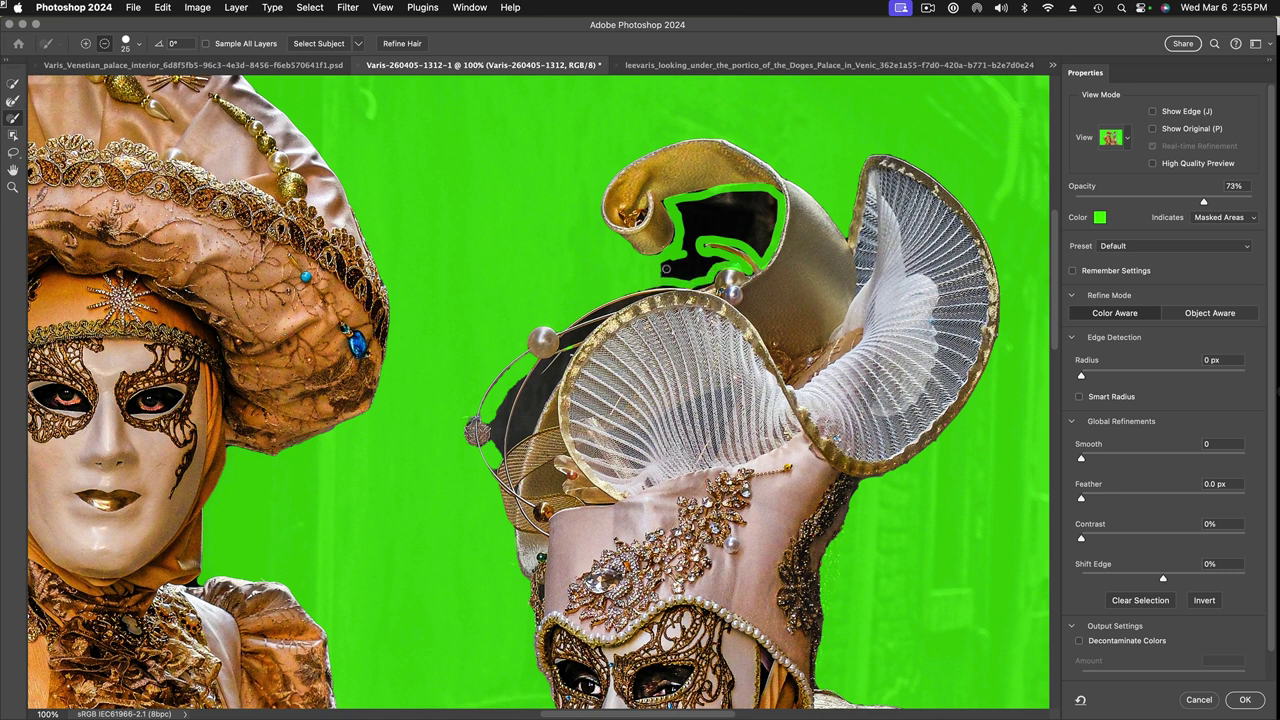
Step: Paint out dark patches in the scroll, by the pearl and wire arc, and below the swirl
drag(666, 268, 686, 266)
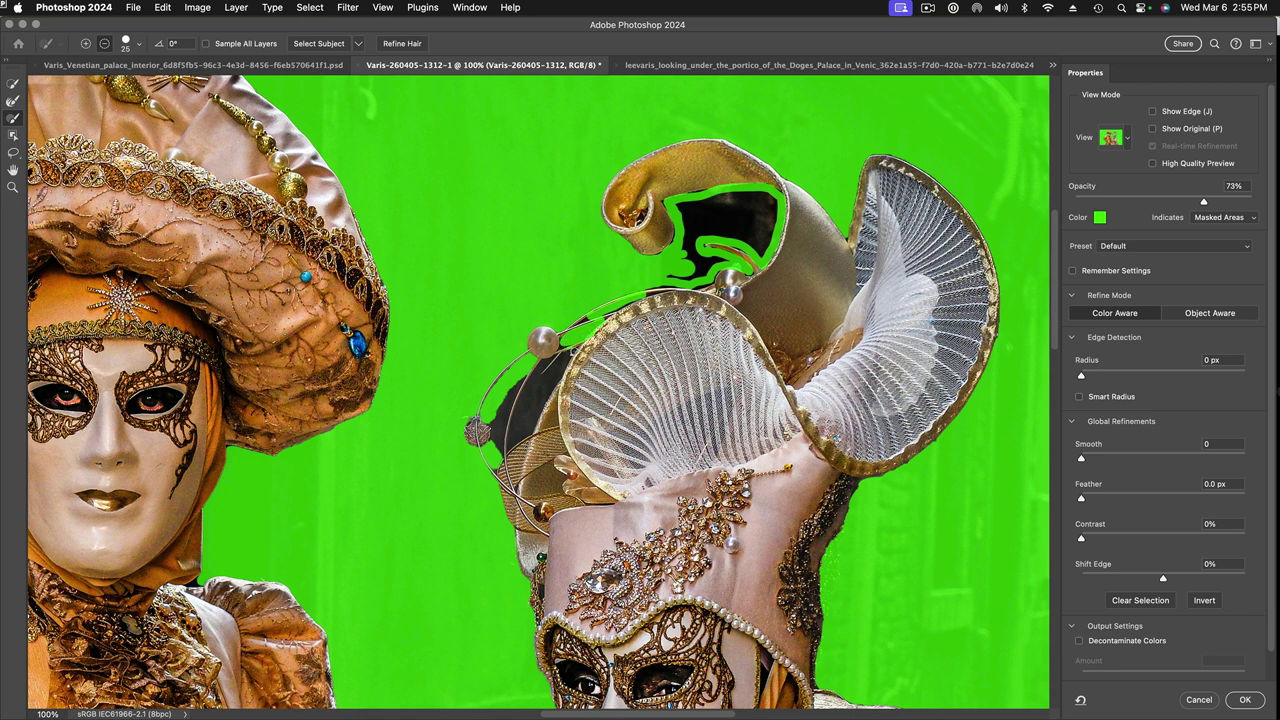
drag(566, 354, 557, 357)
mouse_move(518, 407)
mouse_down()
mouse_move(516, 437)
mouse_move(562, 368)
mouse_move(526, 409)
mouse_up()
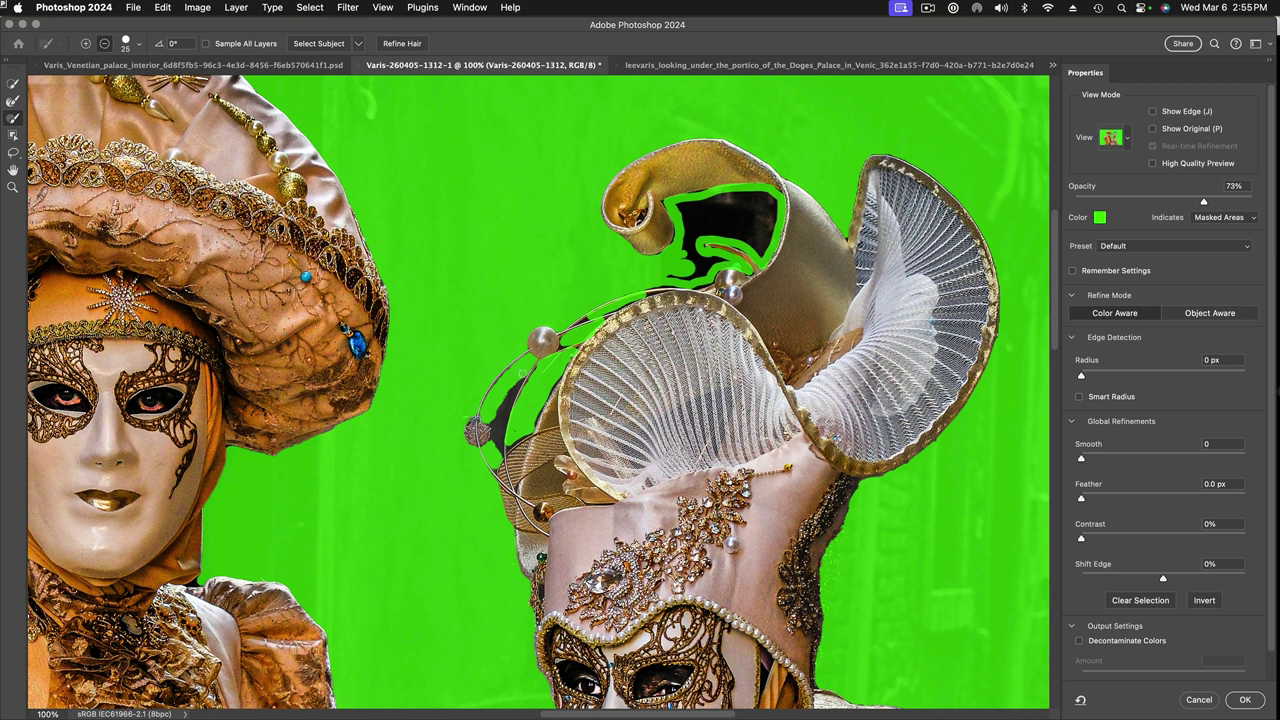
drag(516, 389, 493, 432)
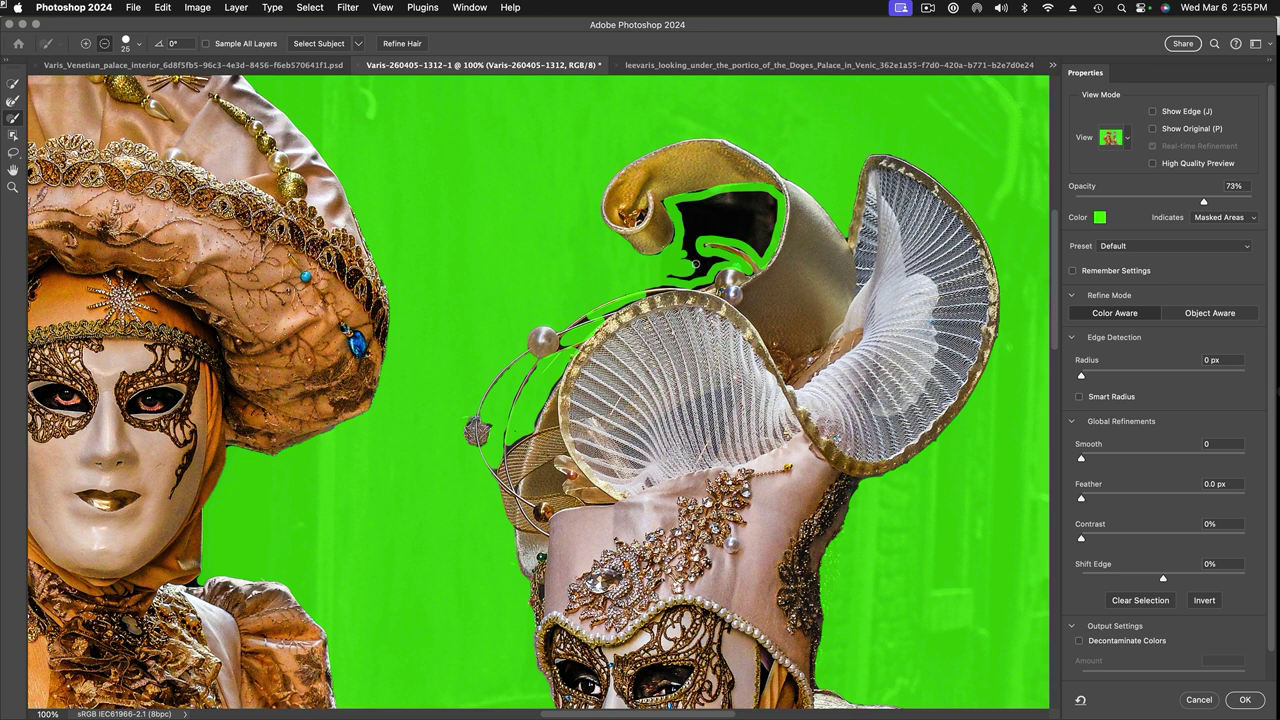
key(bracketright)
key(bracketright)
key(bracketright)
key(bracketright)
mouse_move(684, 253)
mouse_down()
mouse_move(714, 258)
mouse_move(676, 268)
mouse_move(687, 209)
mouse_move(773, 203)
mouse_move(763, 240)
mouse_move(757, 222)
mouse_move(691, 225)
mouse_move(760, 244)
mouse_up()
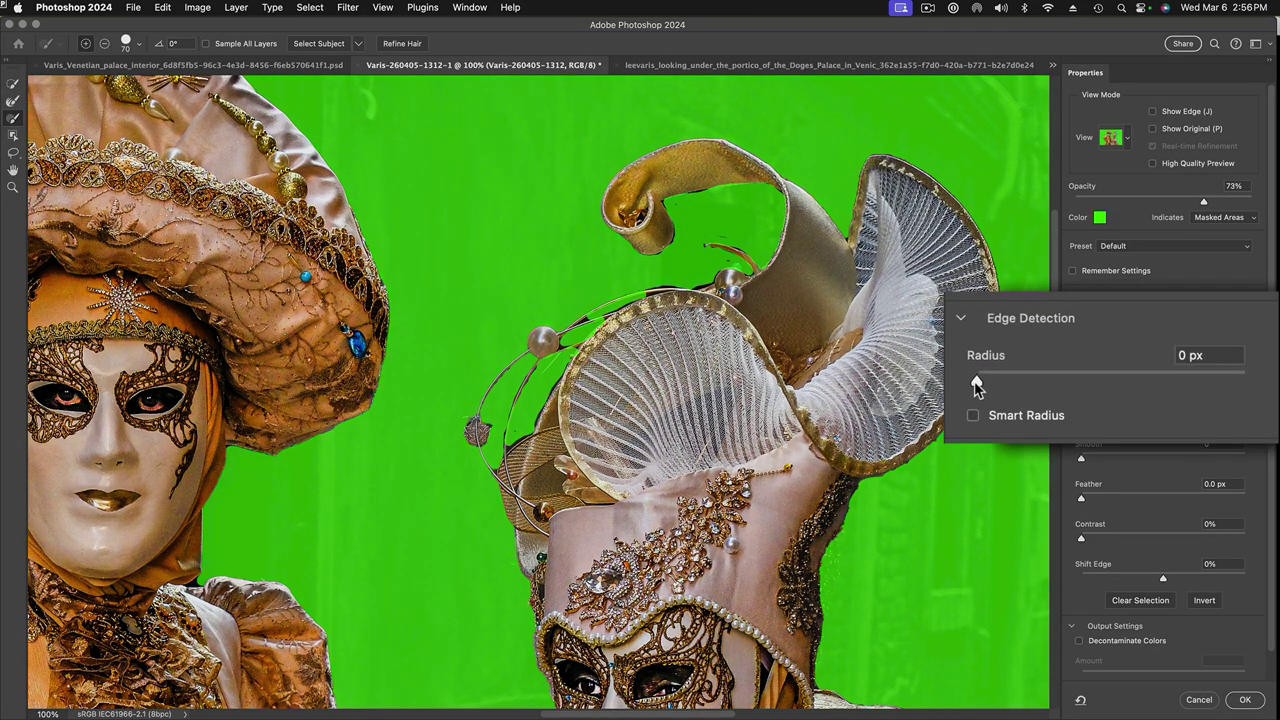
Step: Raise the Edge Detection Radius to 16 px
drag(1081, 378, 1111, 380)
drag(1022, 384, 1090, 388)
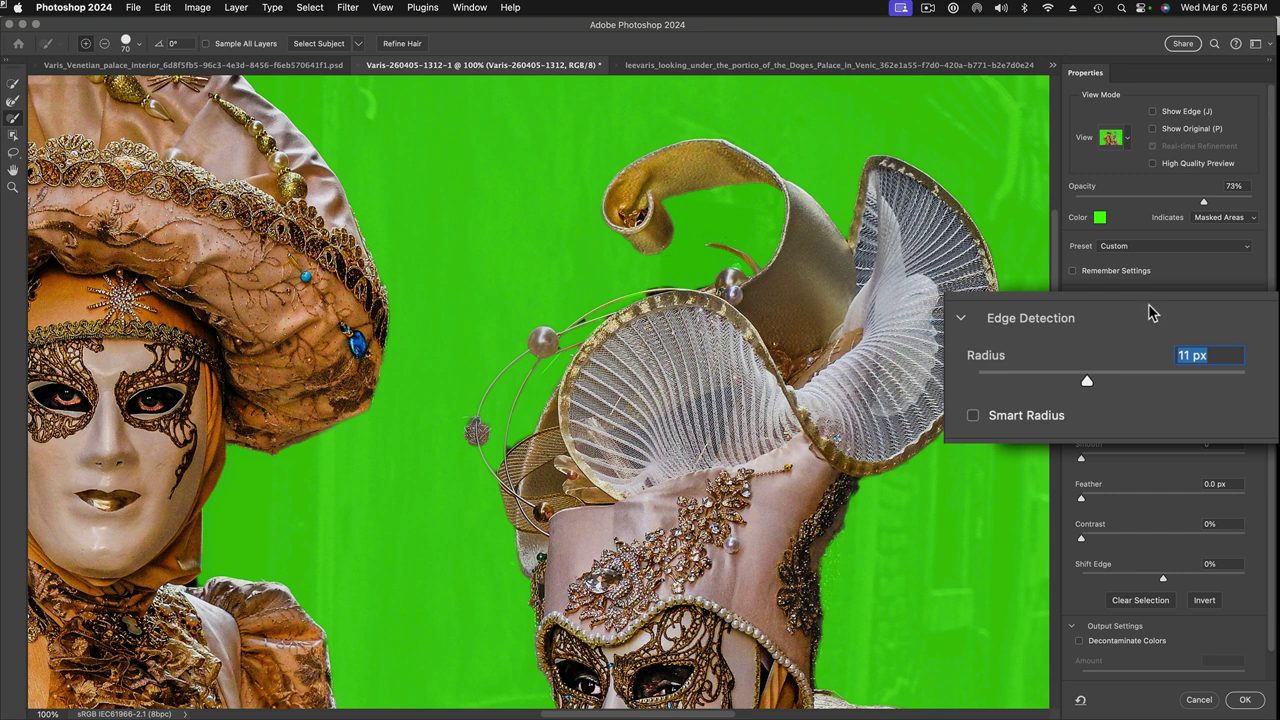
drag(1087, 383, 1093, 384)
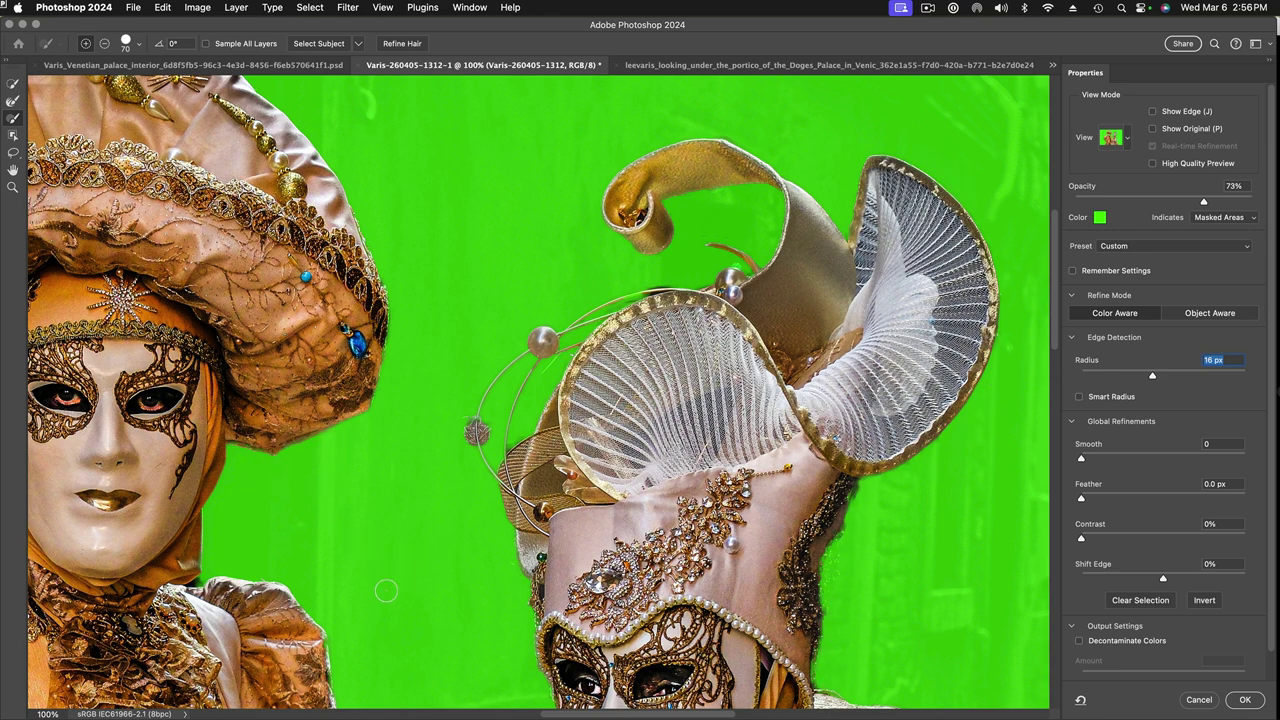
Step: Pan across both figures' torsos, masks, hats and headdresses to inspect the refined edges
drag(394, 540, 470, 140)
drag(490, 400, 675, 185)
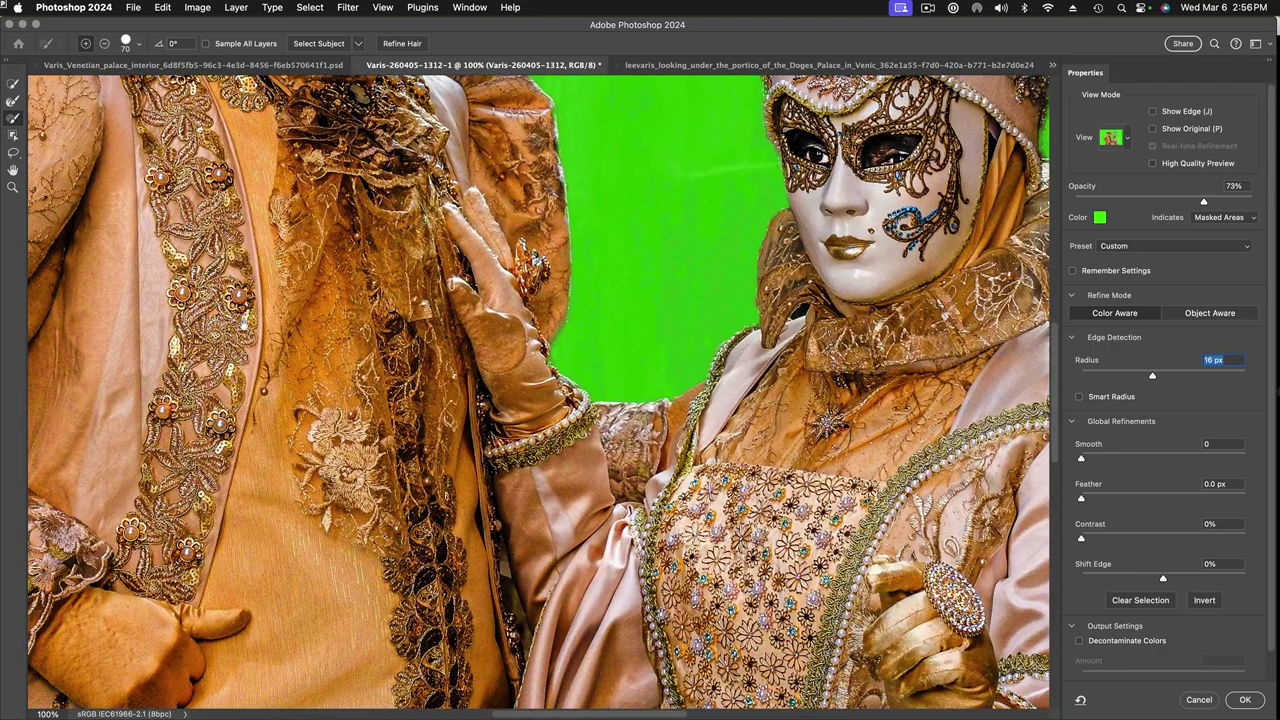
drag(434, 327, 682, 478)
drag(510, 305, 508, 440)
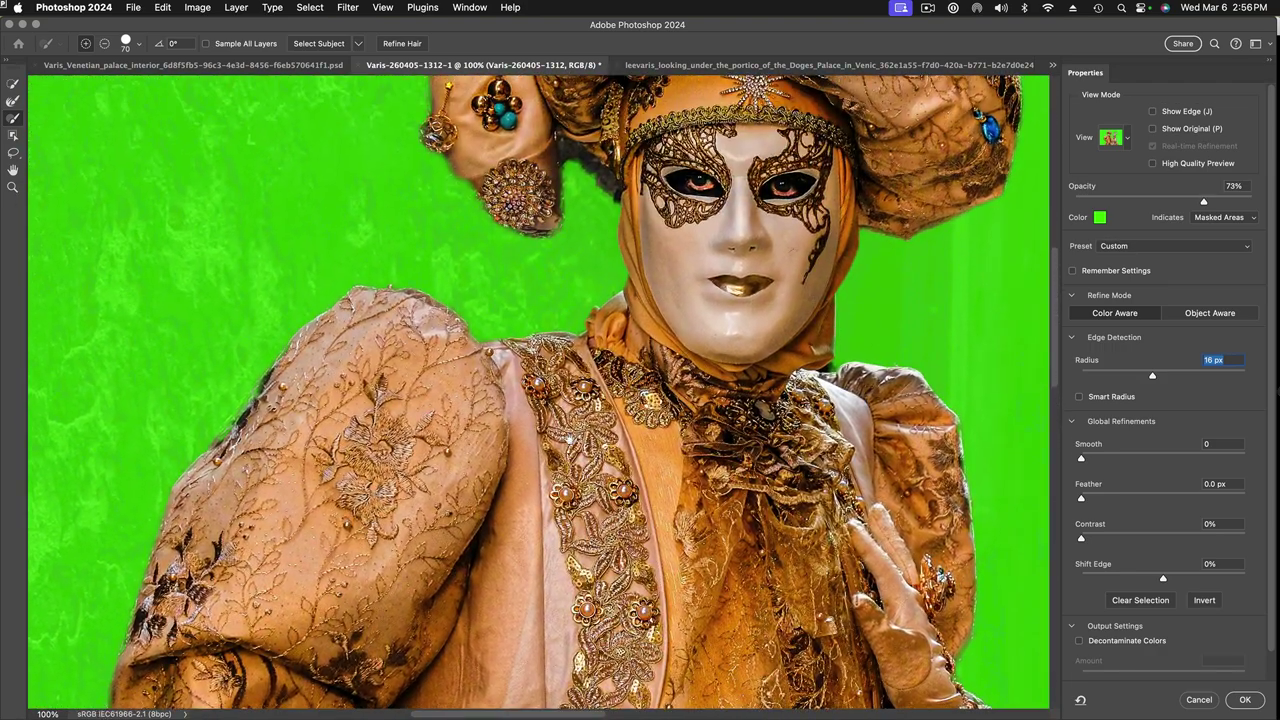
drag(653, 401, 510, 497)
drag(620, 388, 505, 518)
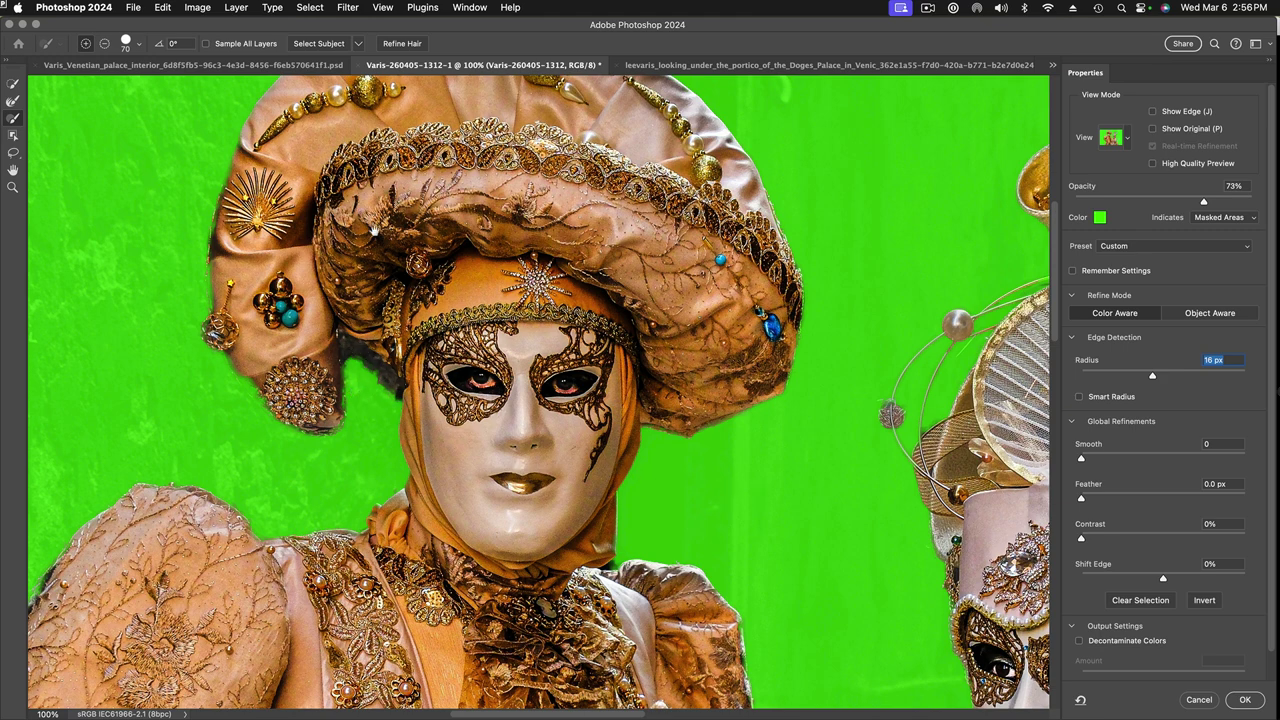
drag(584, 472, 286, 554)
scroll(539, 393, right, 3)
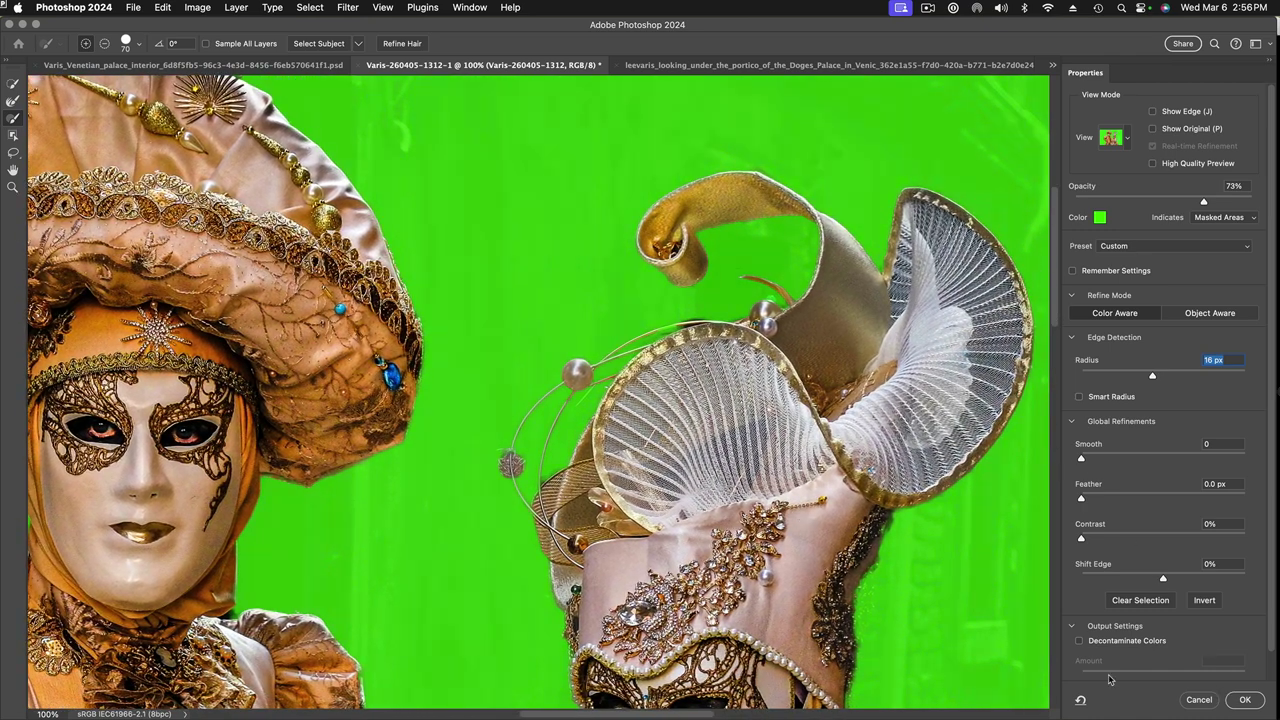
scroll(1133, 632, down, 1)
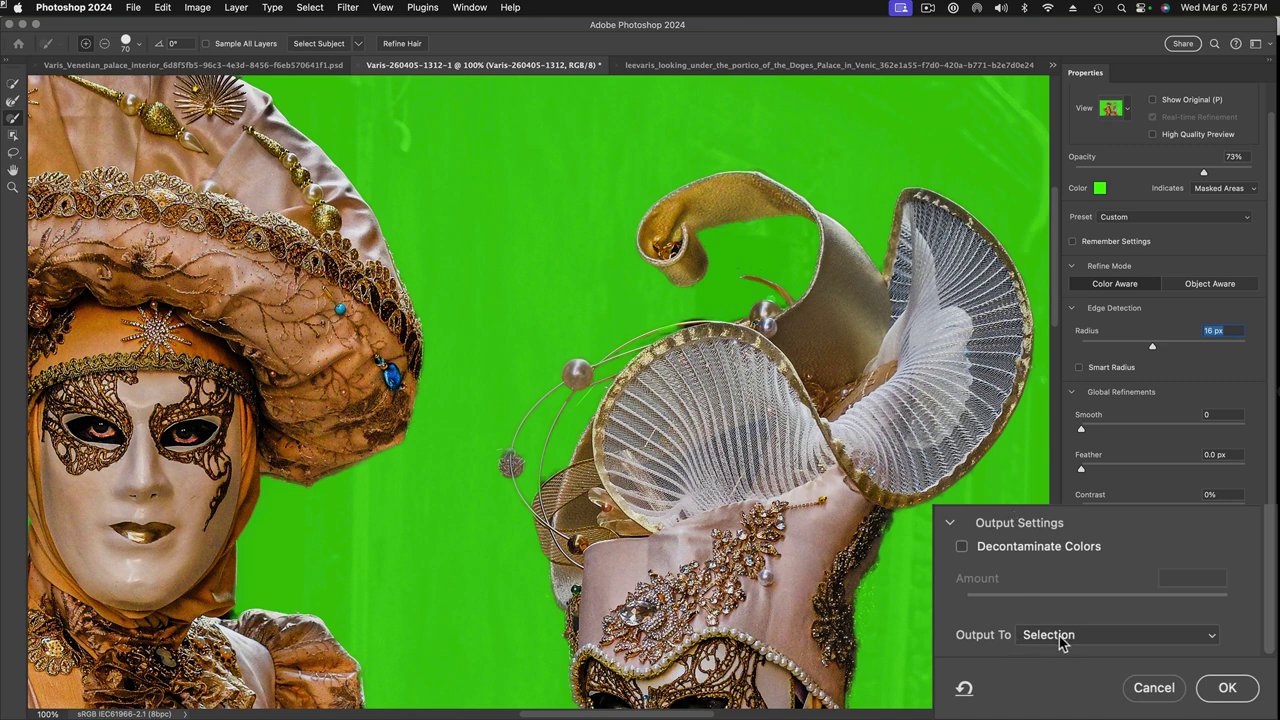
Step: Accept the refined selection as a layer mask hiding the alley, and zoom out to 50%
click(1224, 689)
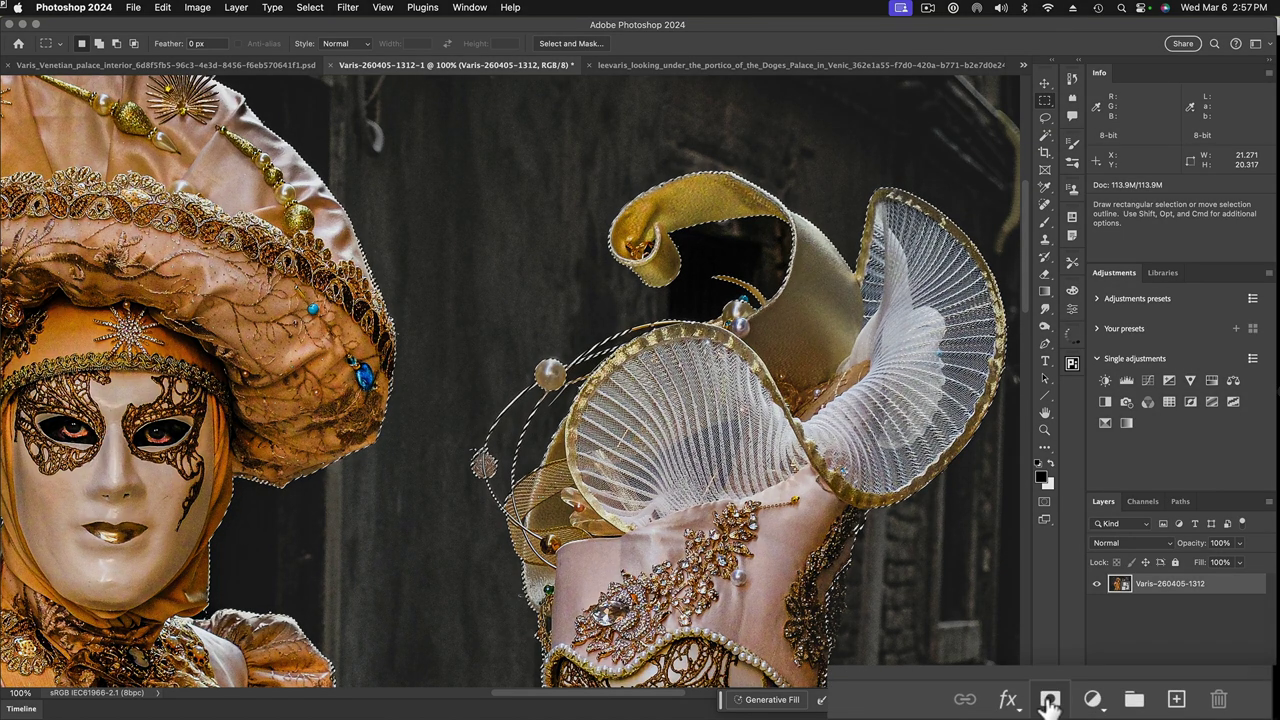
click(1048, 694)
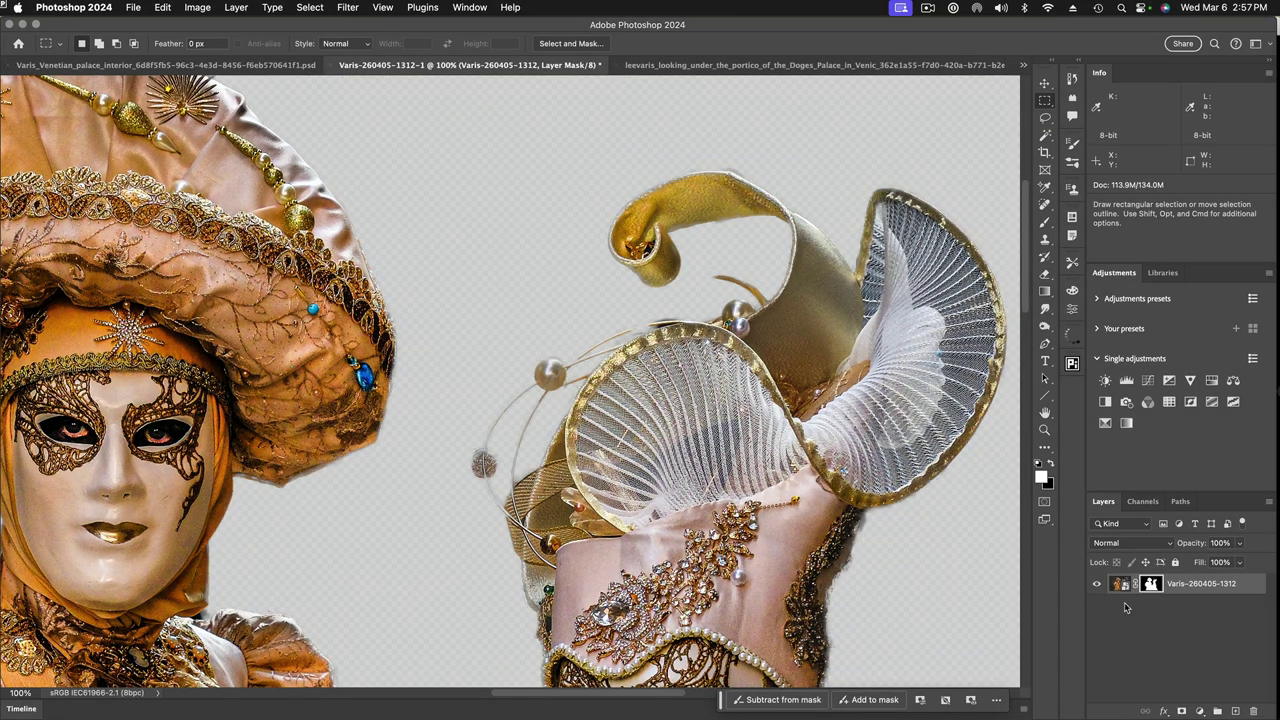
key(super+minus)
key(super+minus)
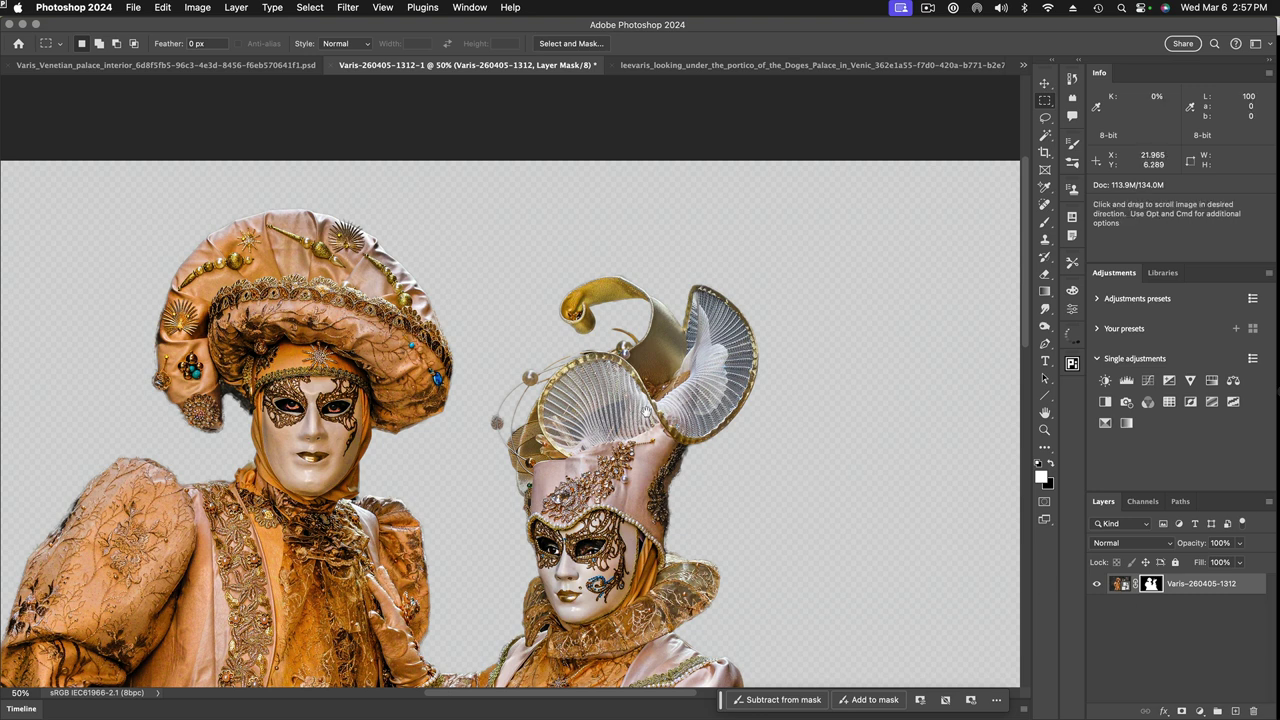
Step: Switch to the Move tool and bring up the Venetian_palace_interior document
drag(579, 420, 773, 300)
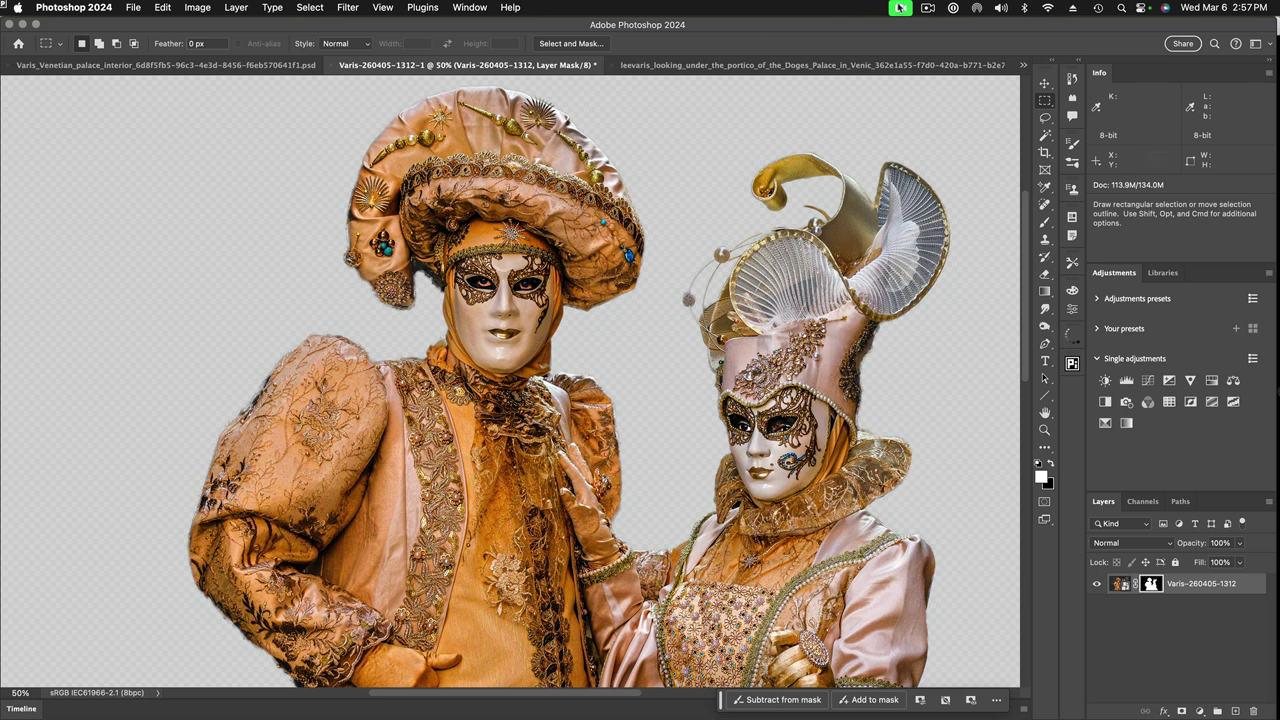
click(1045, 84)
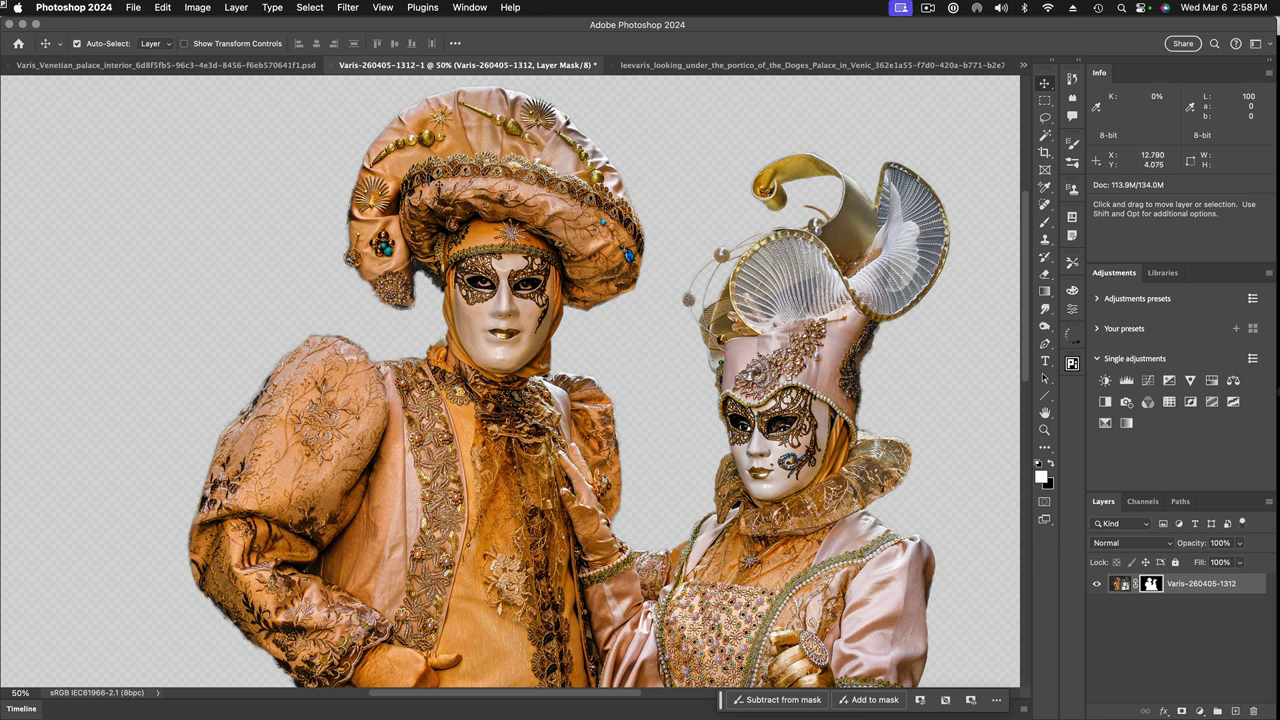
click(183, 66)
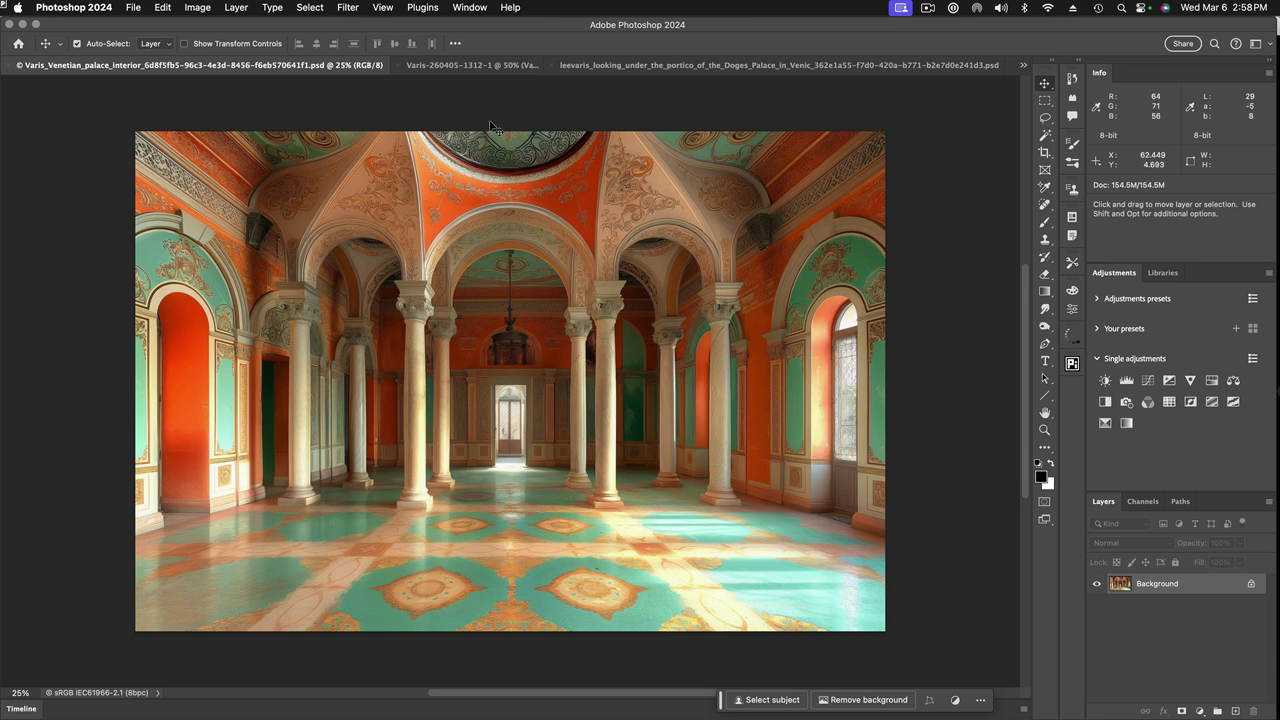
Step: Drop the masked pair into the palace interior, lower it, and add Hue/Saturation above Background
click(475, 66)
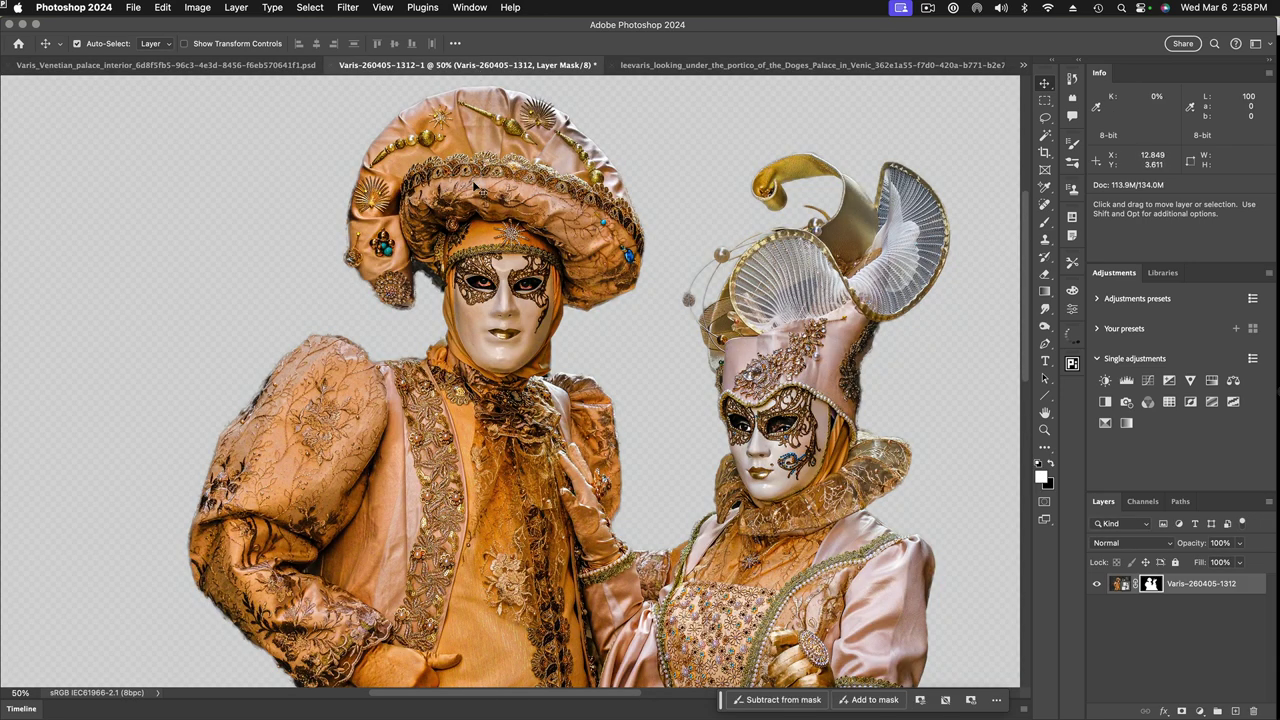
drag(476, 176, 249, 67)
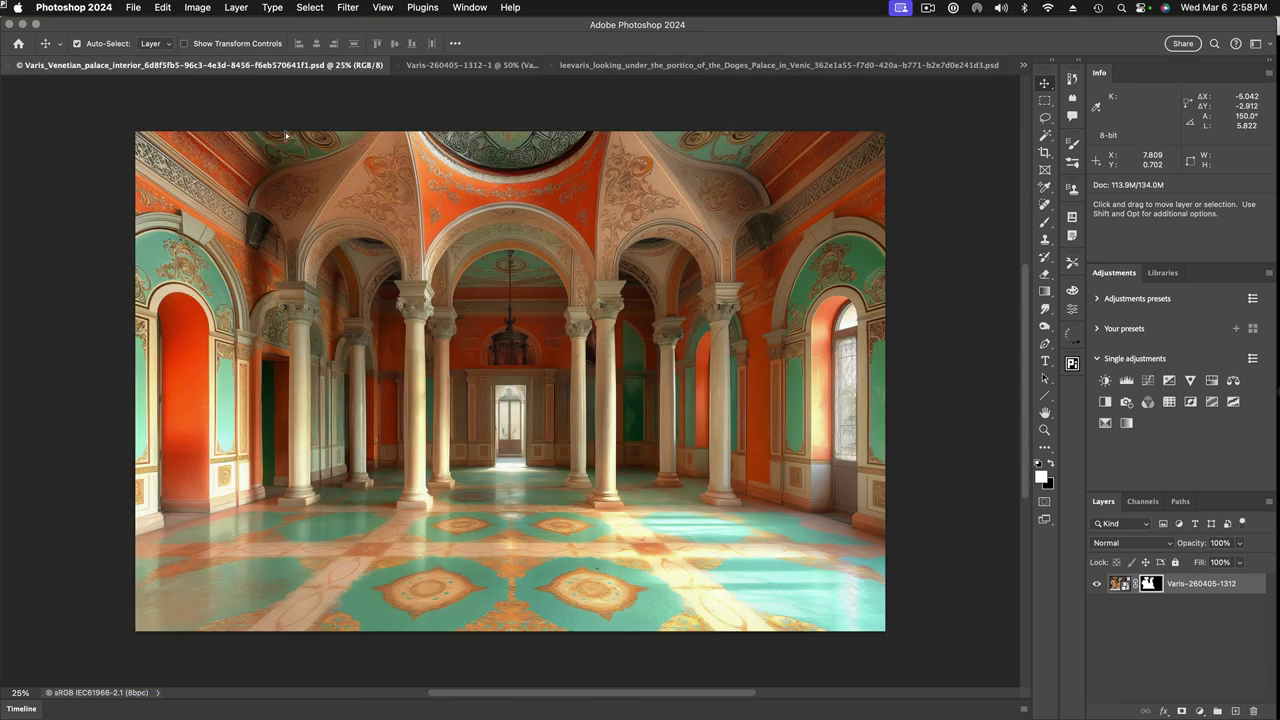
drag(546, 348, 548, 348)
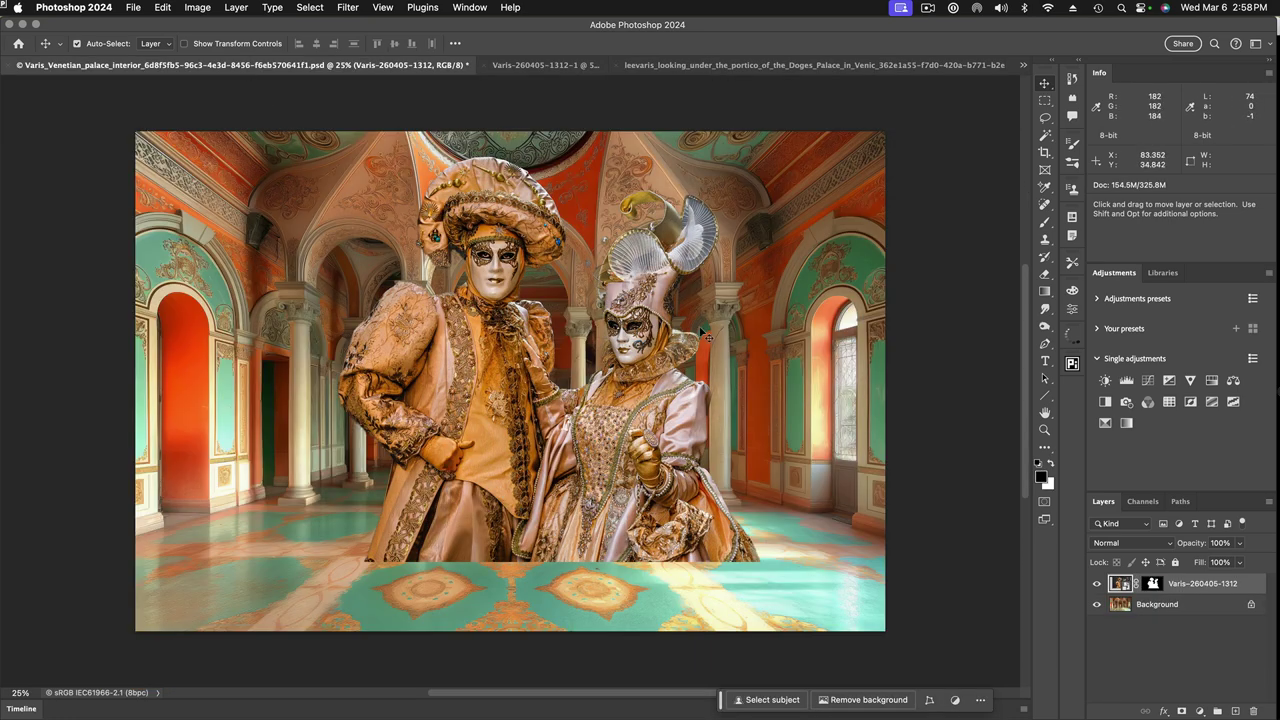
drag(645, 284, 622, 360)
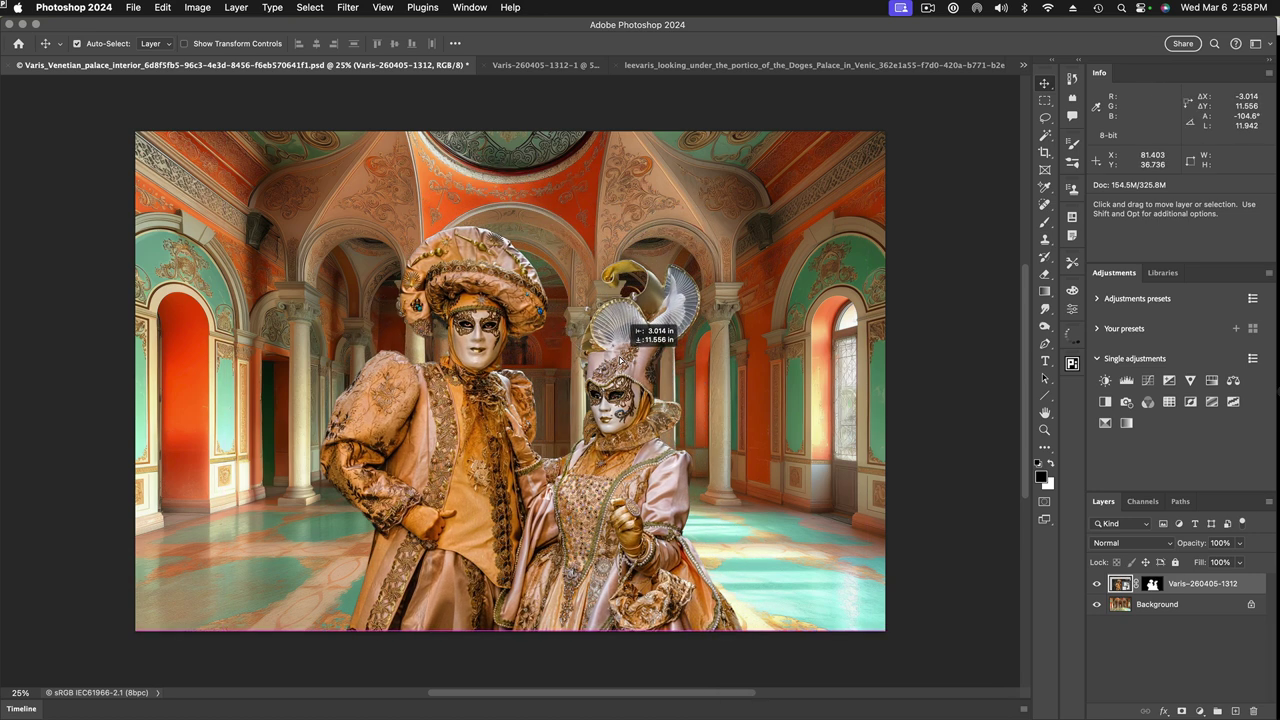
drag(619, 358, 622, 364)
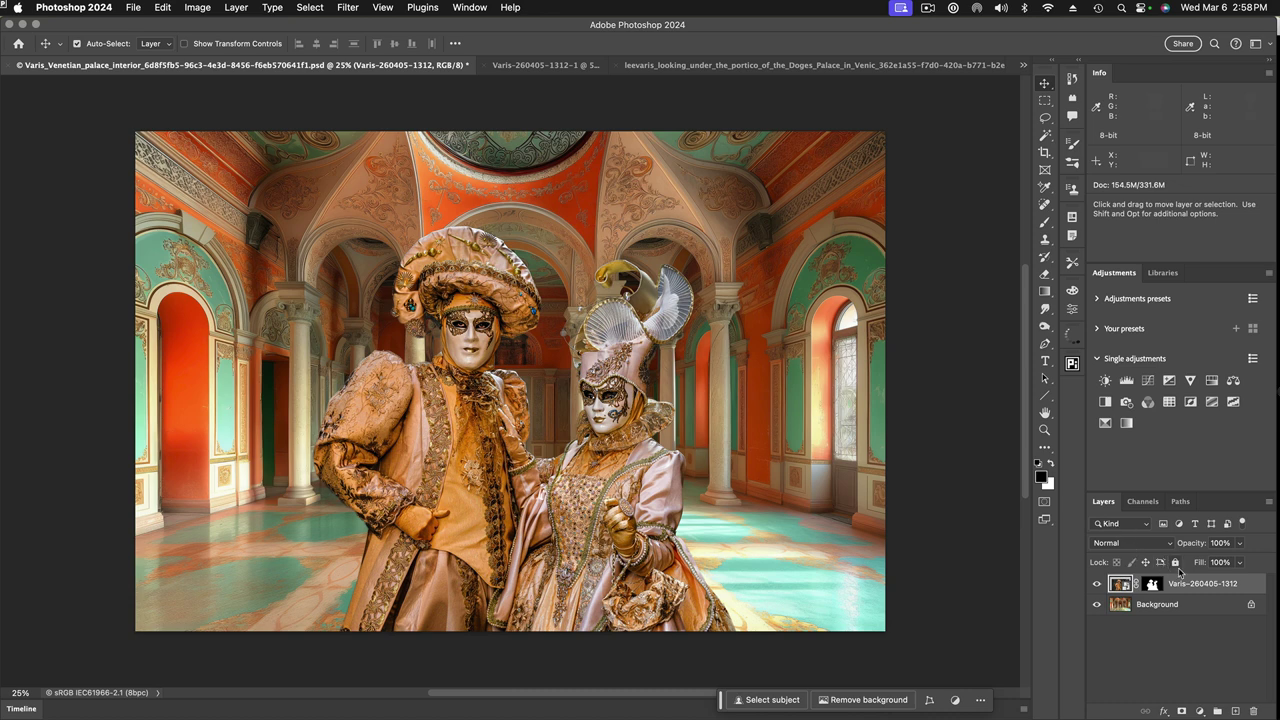
click(1191, 606)
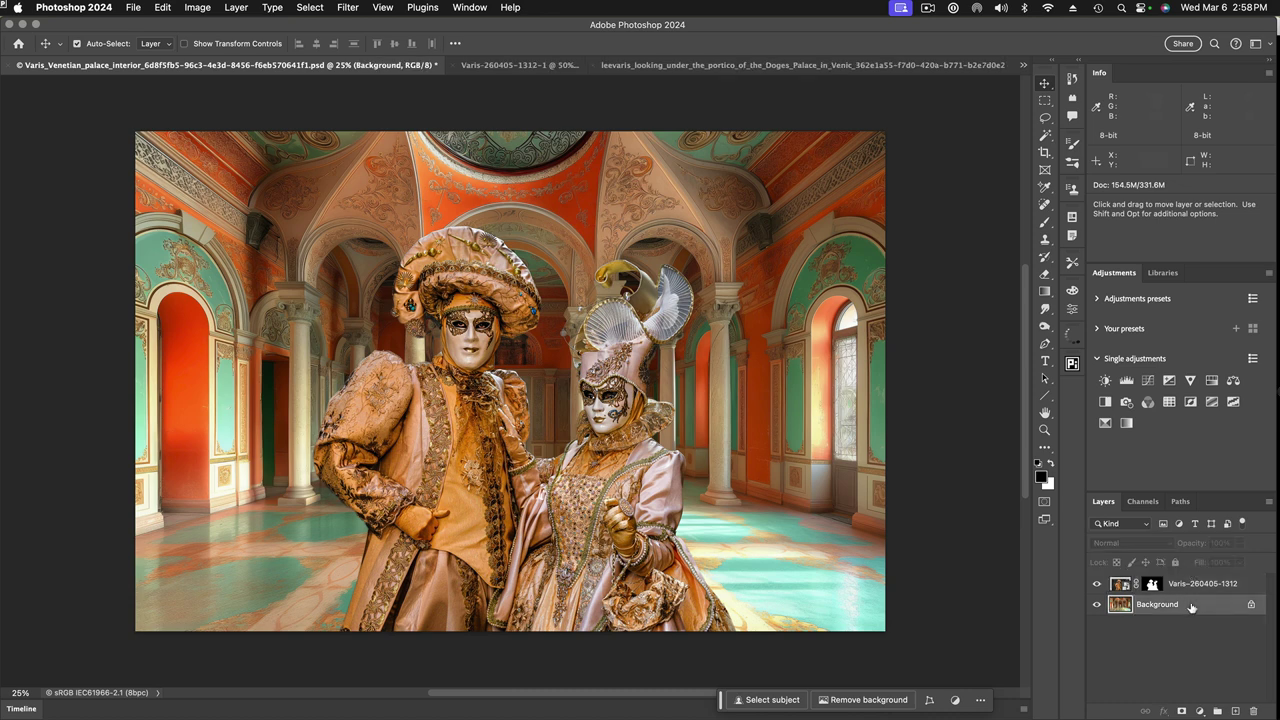
click(1211, 381)
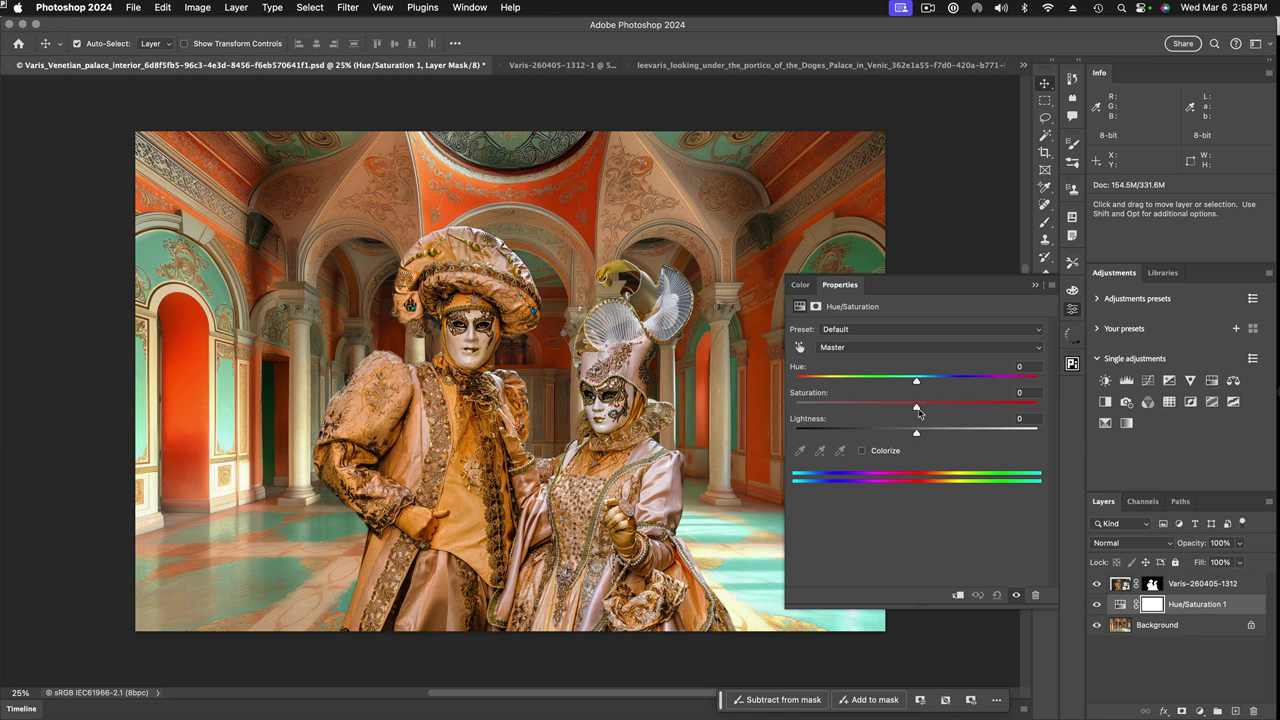
Step: Set the palace room's Saturation to about -25 and Lightness to about -13, then close Properties
drag(917, 409, 890, 410)
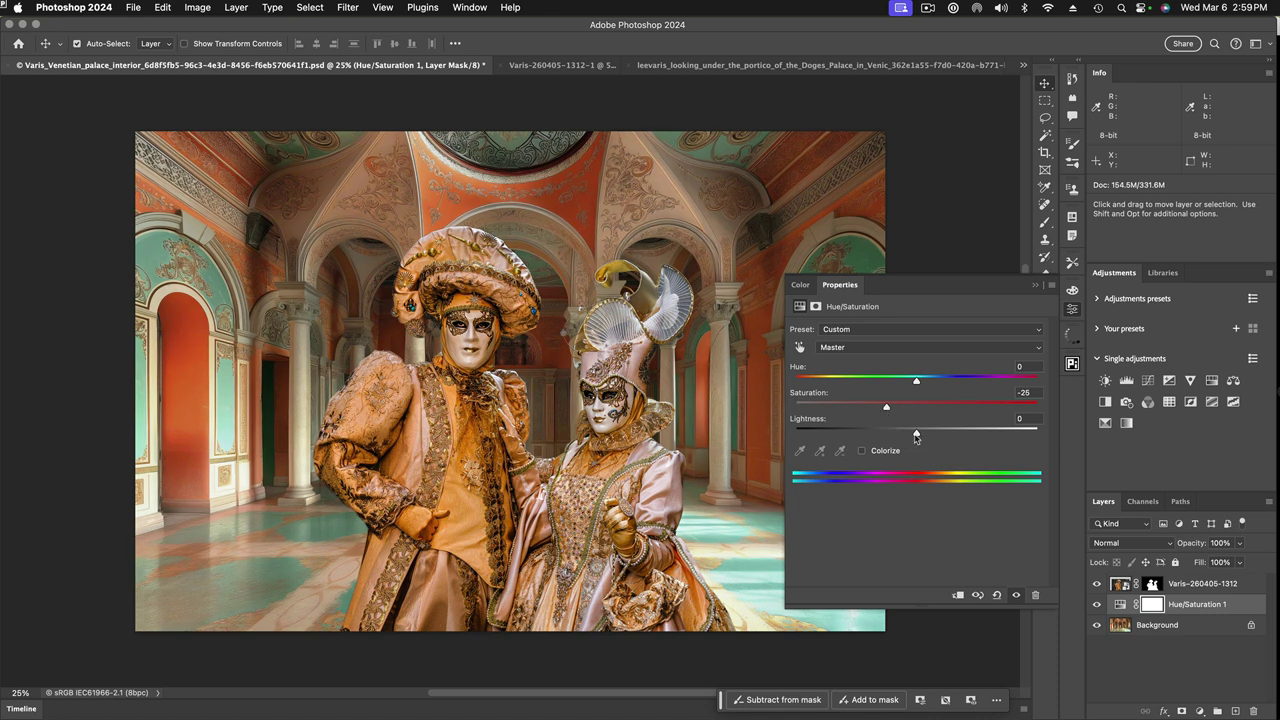
drag(916, 438, 906, 440)
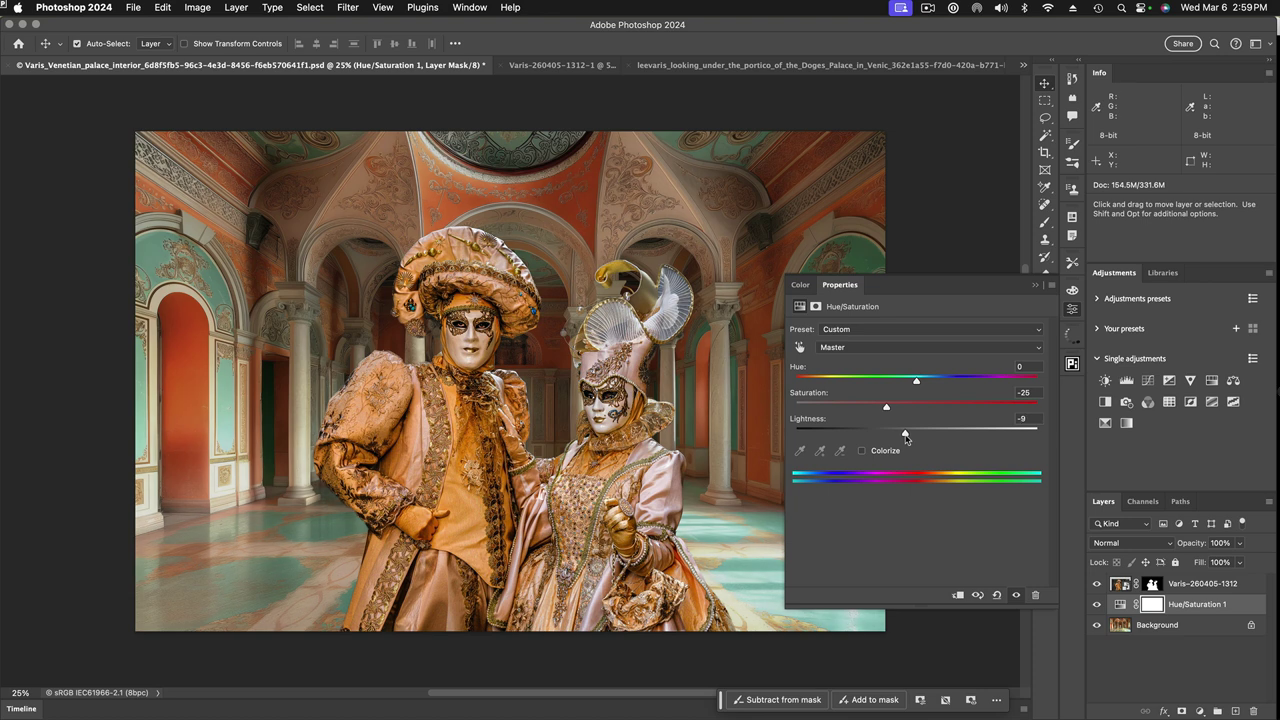
drag(905, 439, 902, 439)
click(1073, 311)
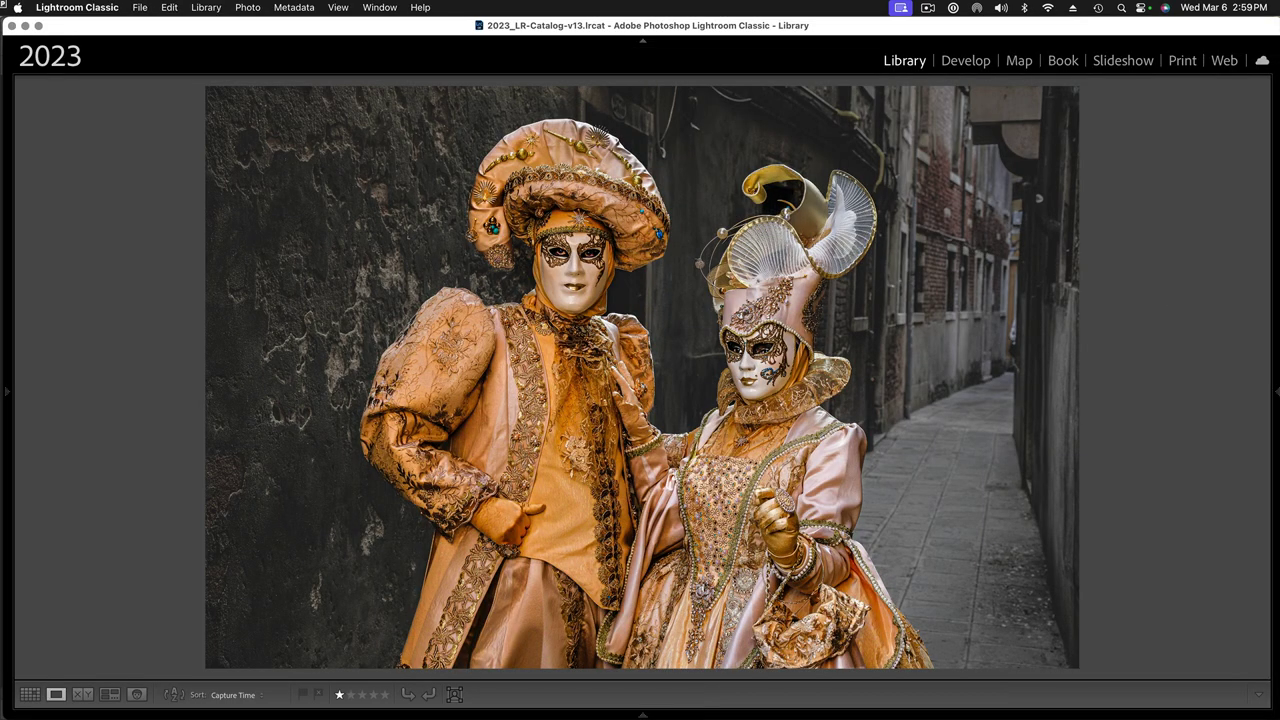
Step: From the Grid, open the third photo, the blue-feathered figure, in Photoshop as a smart object
key(g)
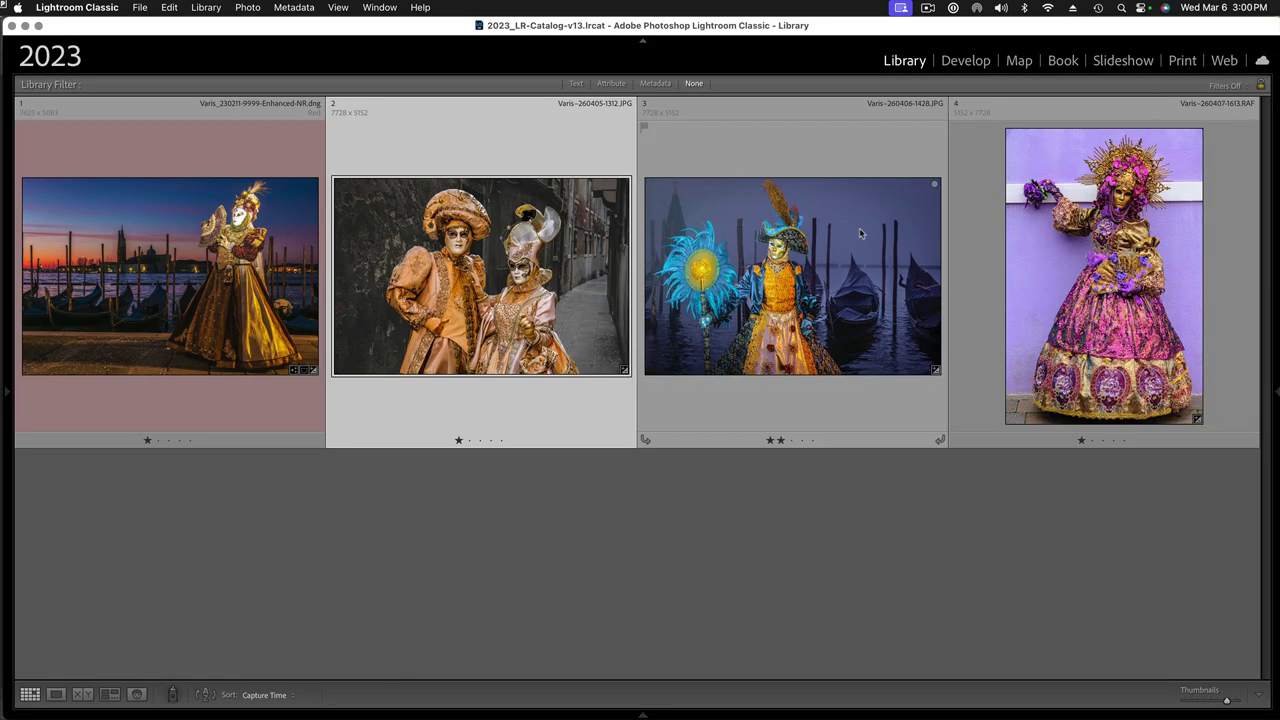
click(752, 290)
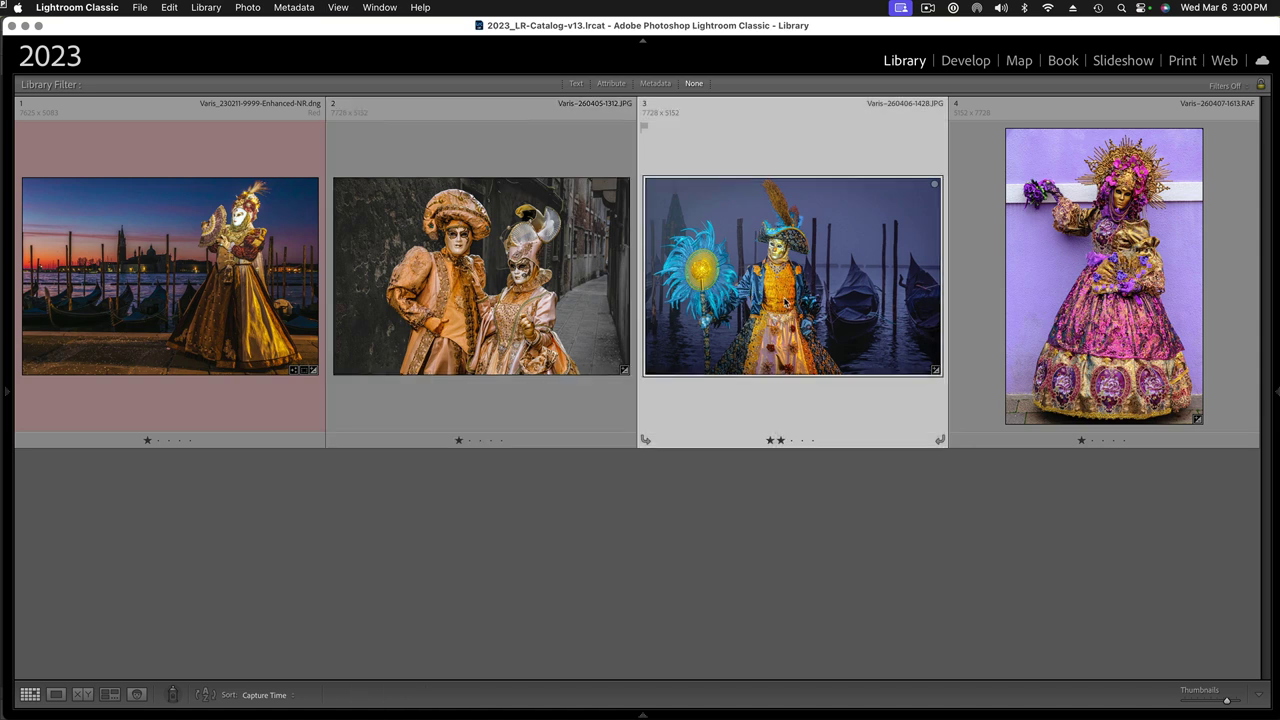
click(246, 8)
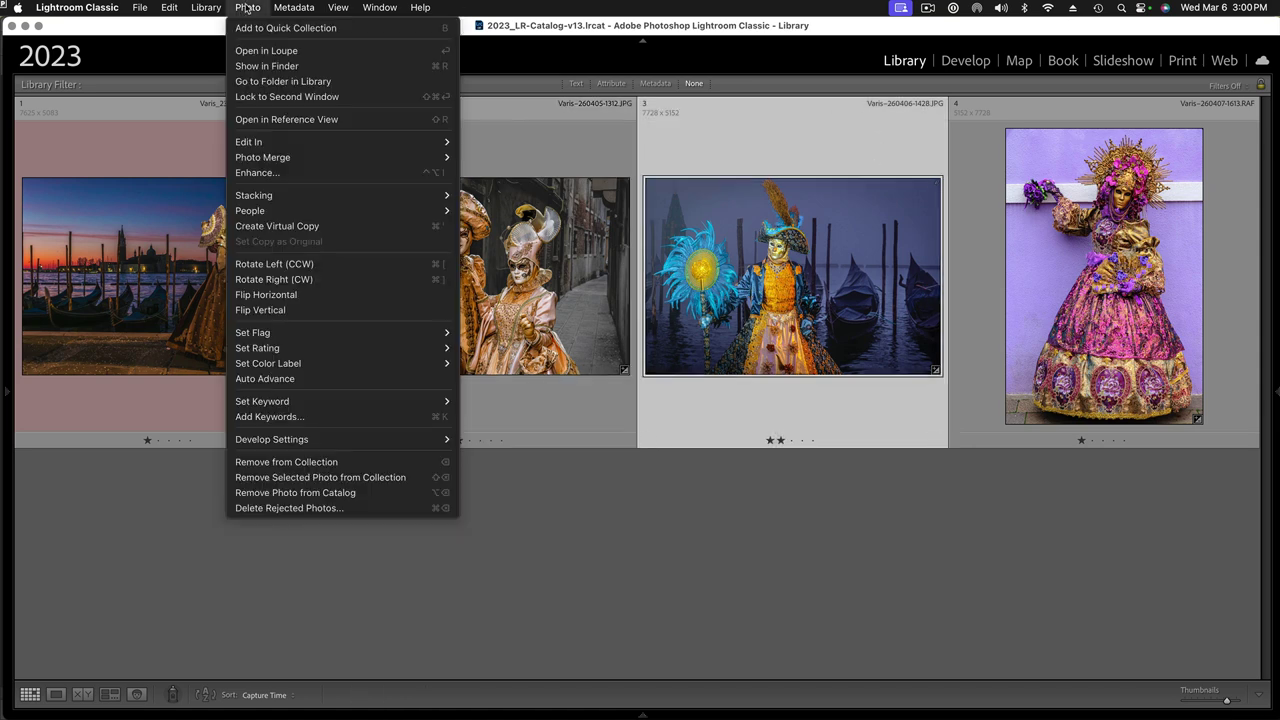
mouse_move(253, 144)
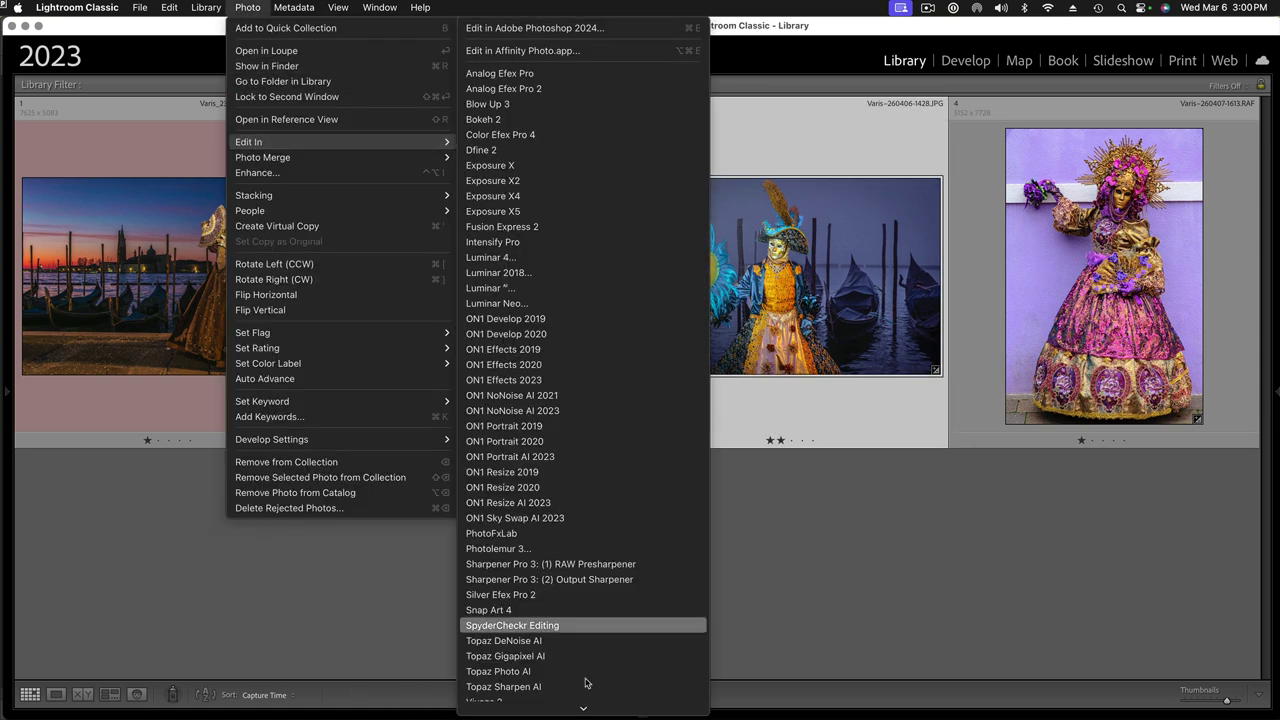
click(596, 647)
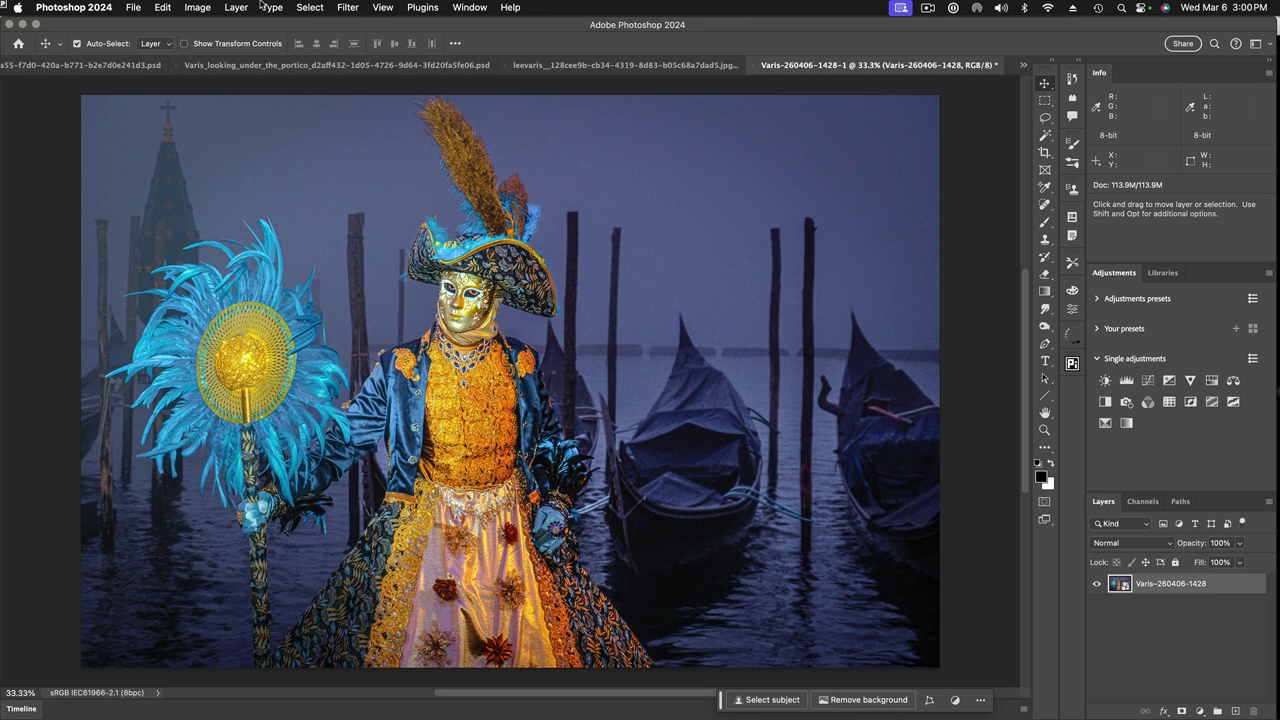
Step: Select the costumed figure with Select > Subject and switch to the Rectangular Marquee tool
click(310, 9)
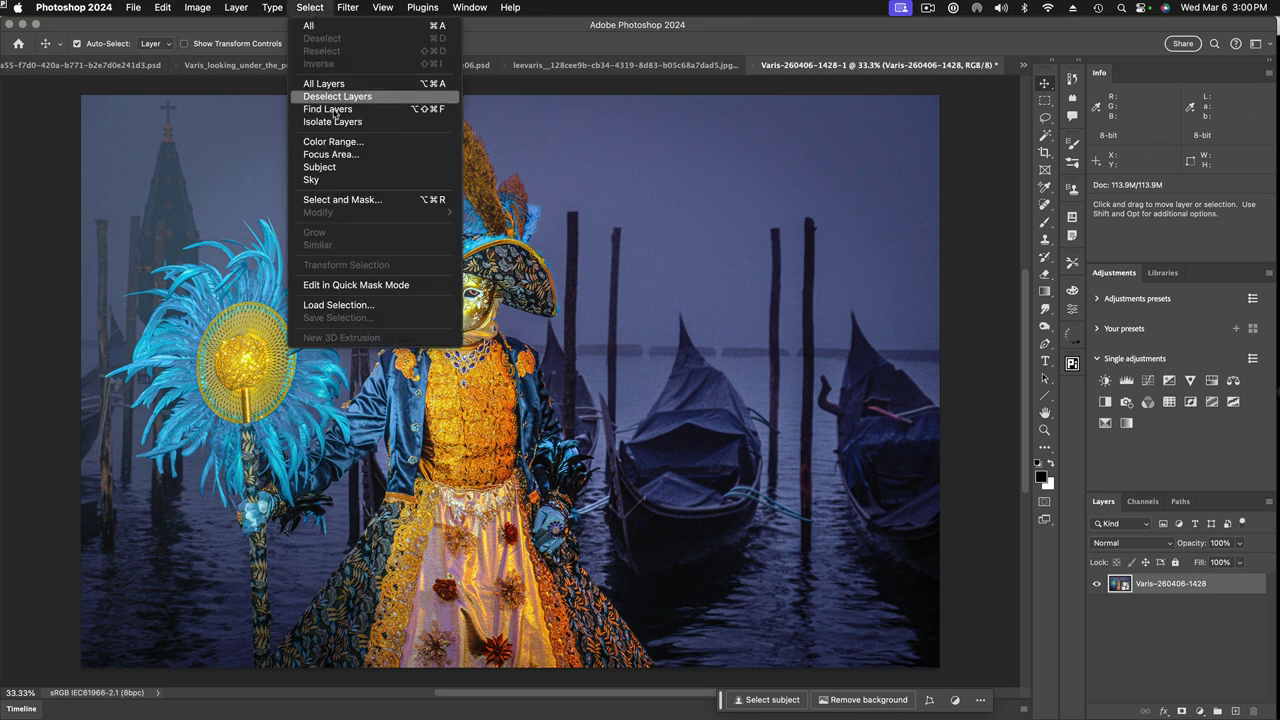
click(349, 168)
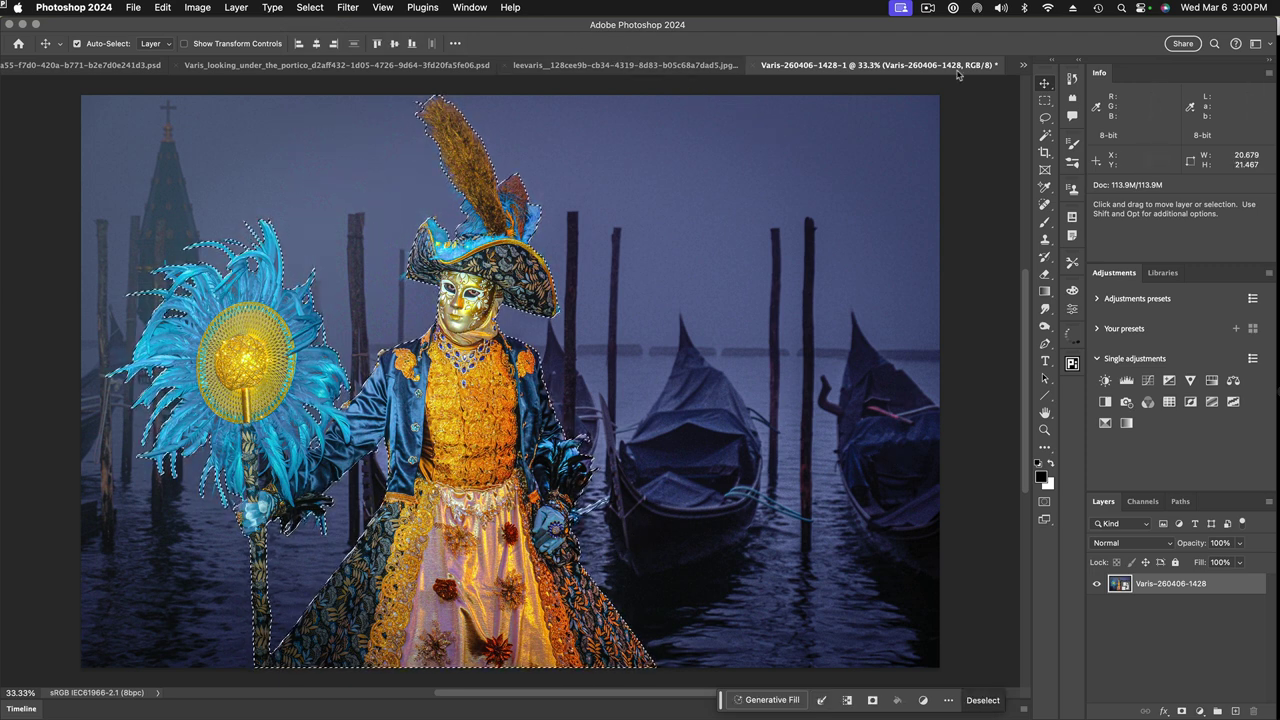
key(m)
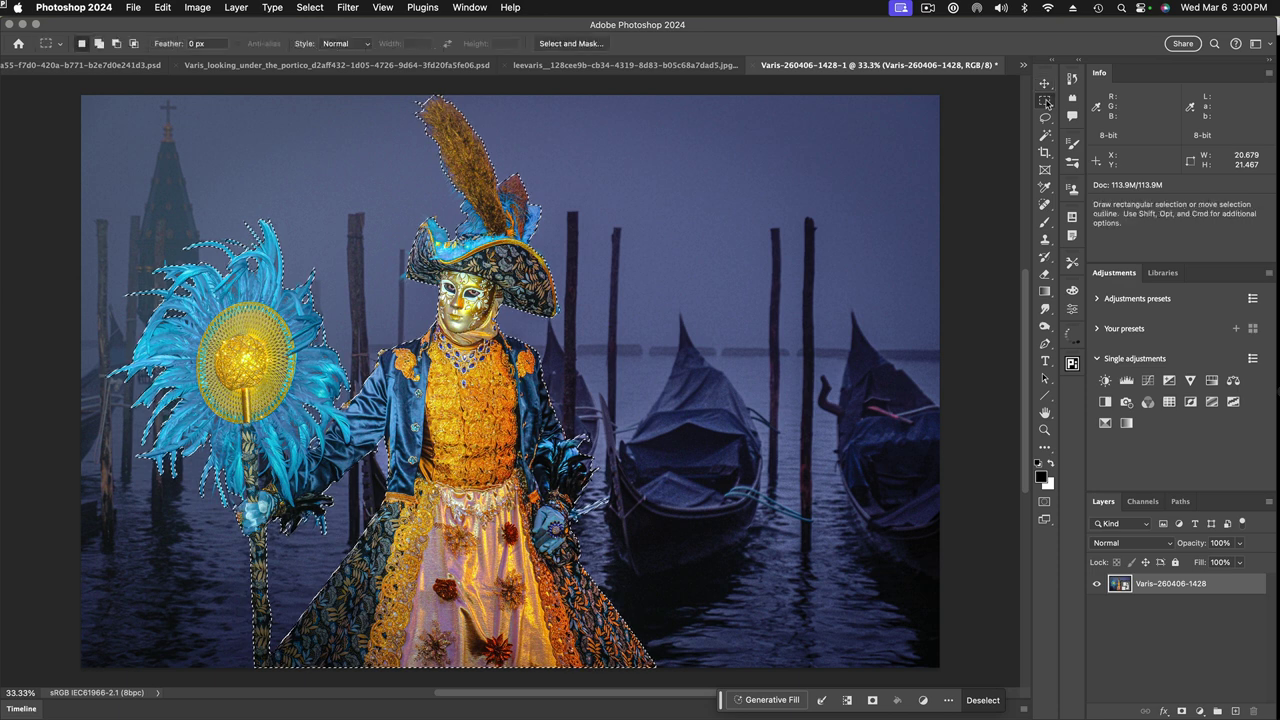
Step: Refine the selection in Select and Mask with a 19 px Edge Detection Radius and apply it
click(570, 44)
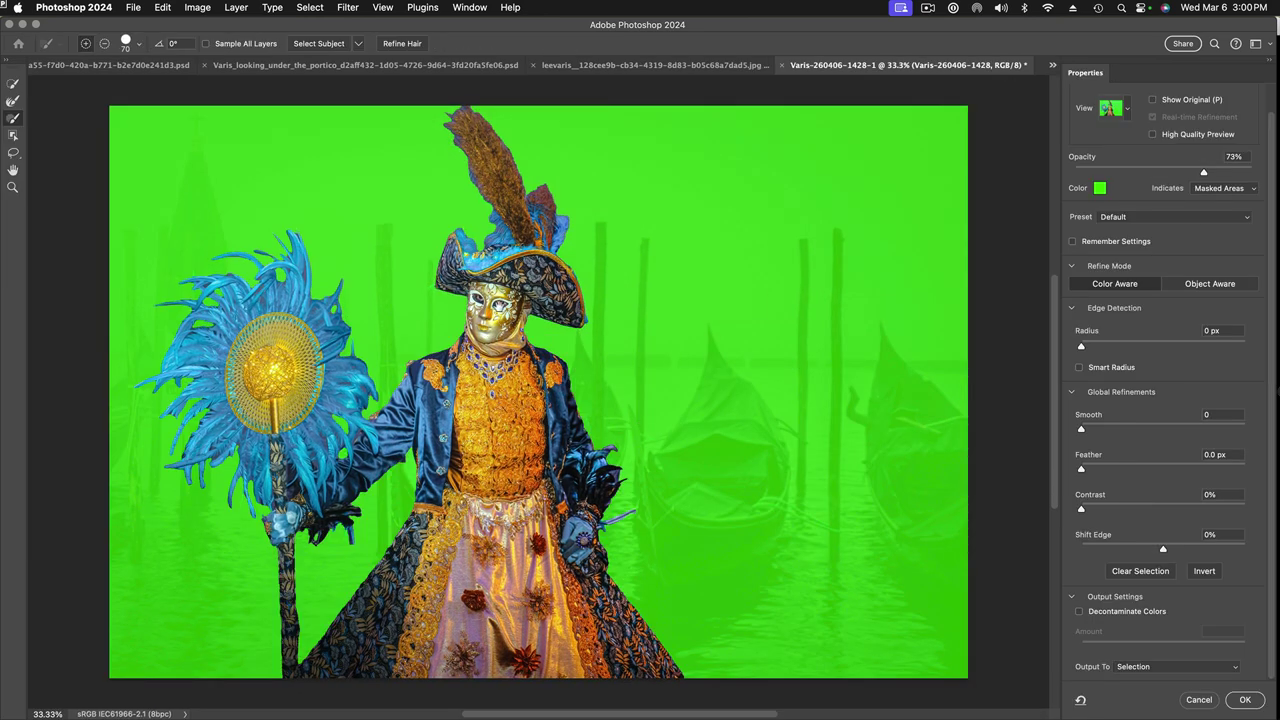
scroll(498, 245, up, 5)
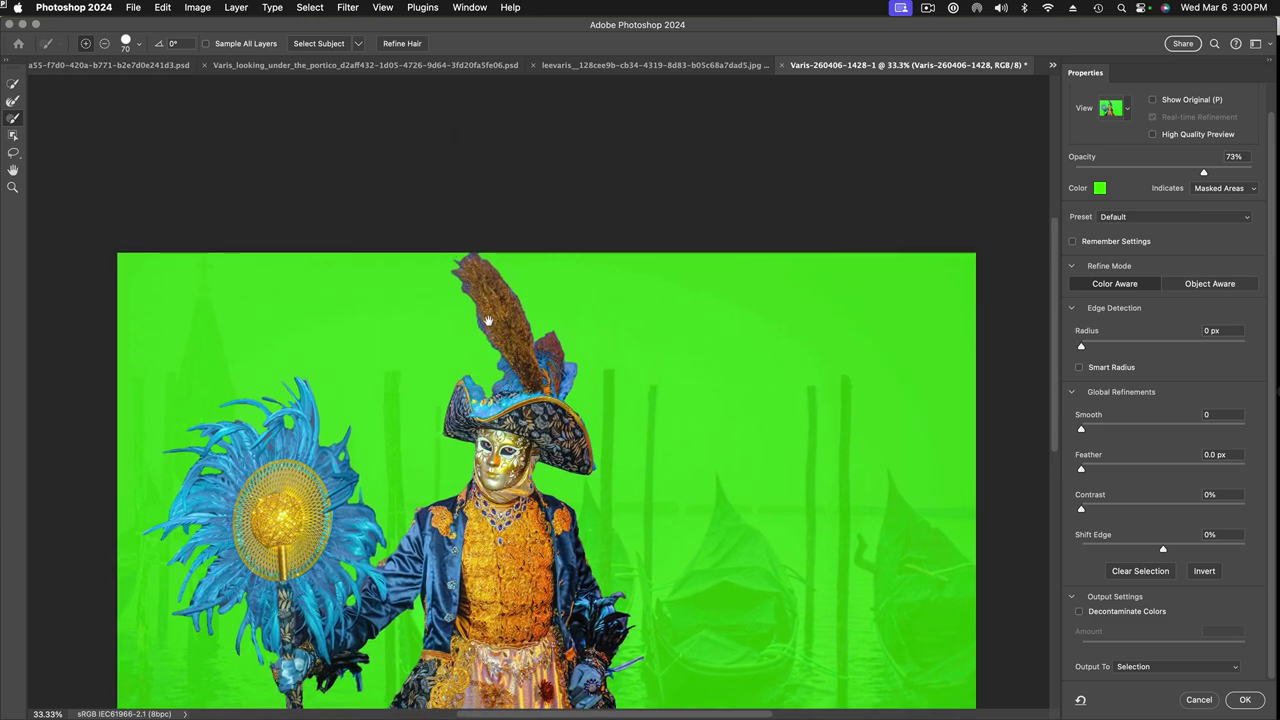
scroll(487, 318, up, 5)
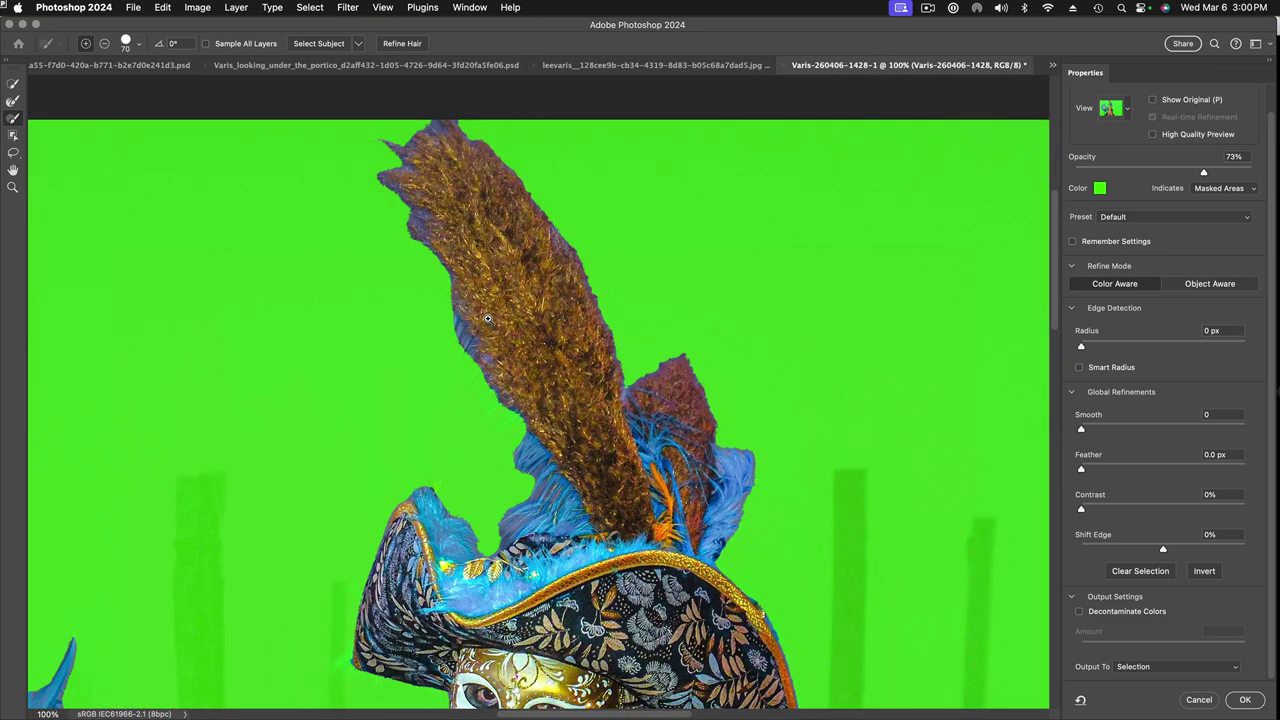
scroll(525, 390, down, 2)
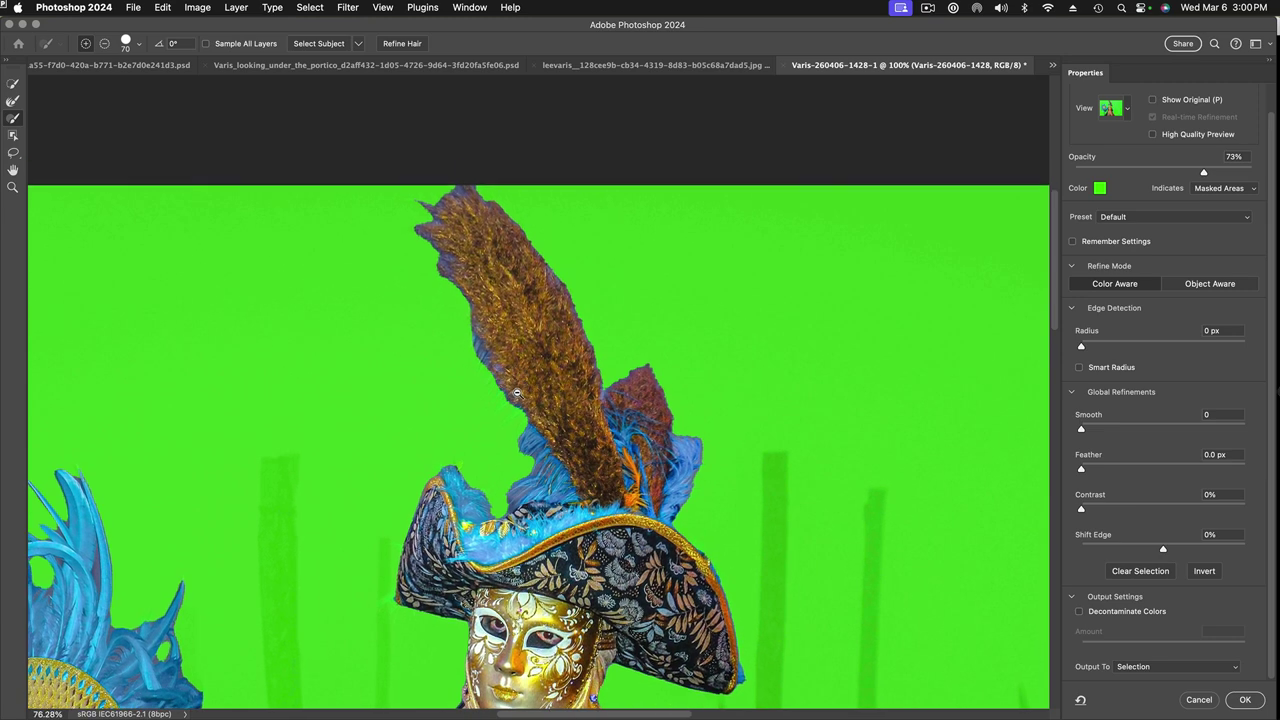
scroll(517, 393, up, 1)
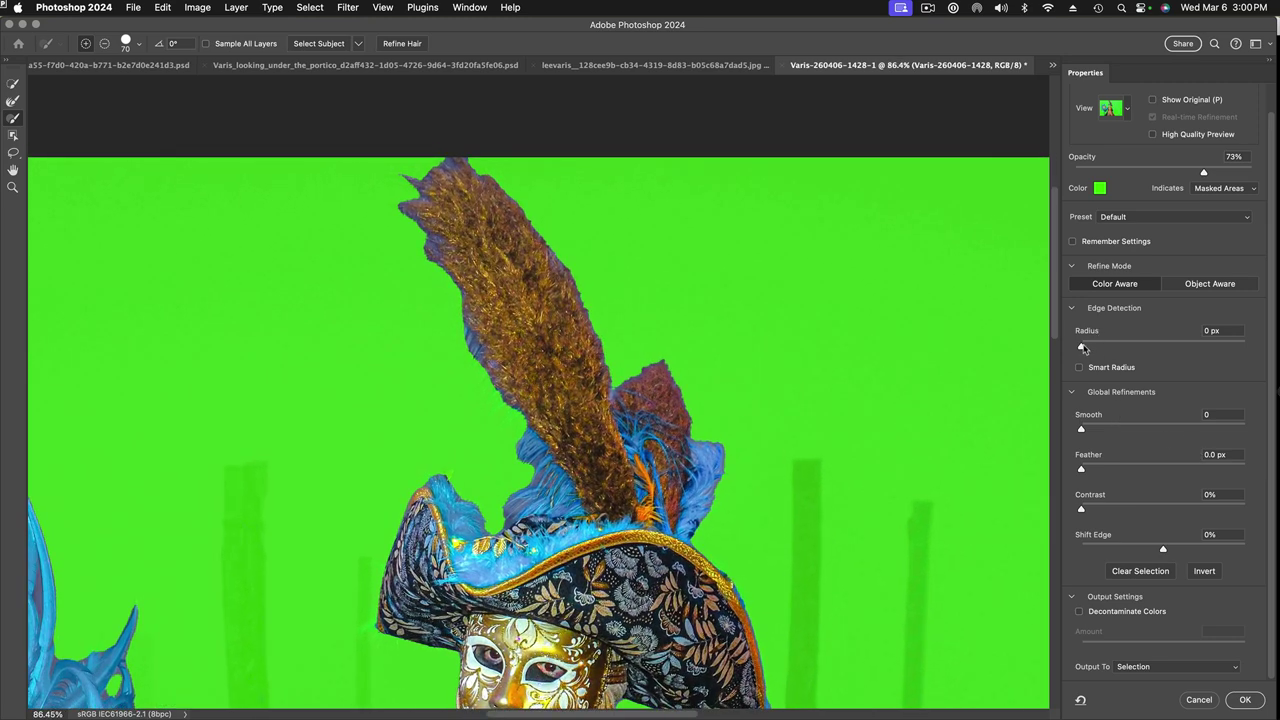
drag(1082, 347, 1157, 349)
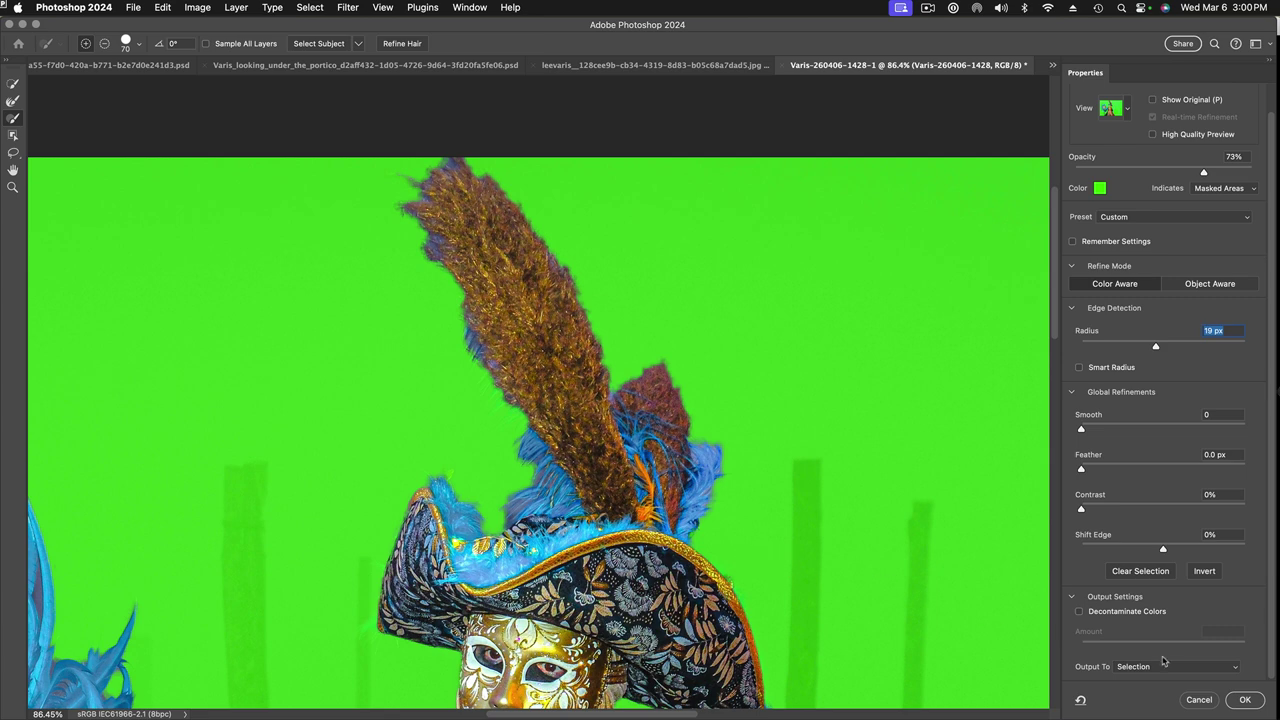
scroll(1150, 608, down, 5)
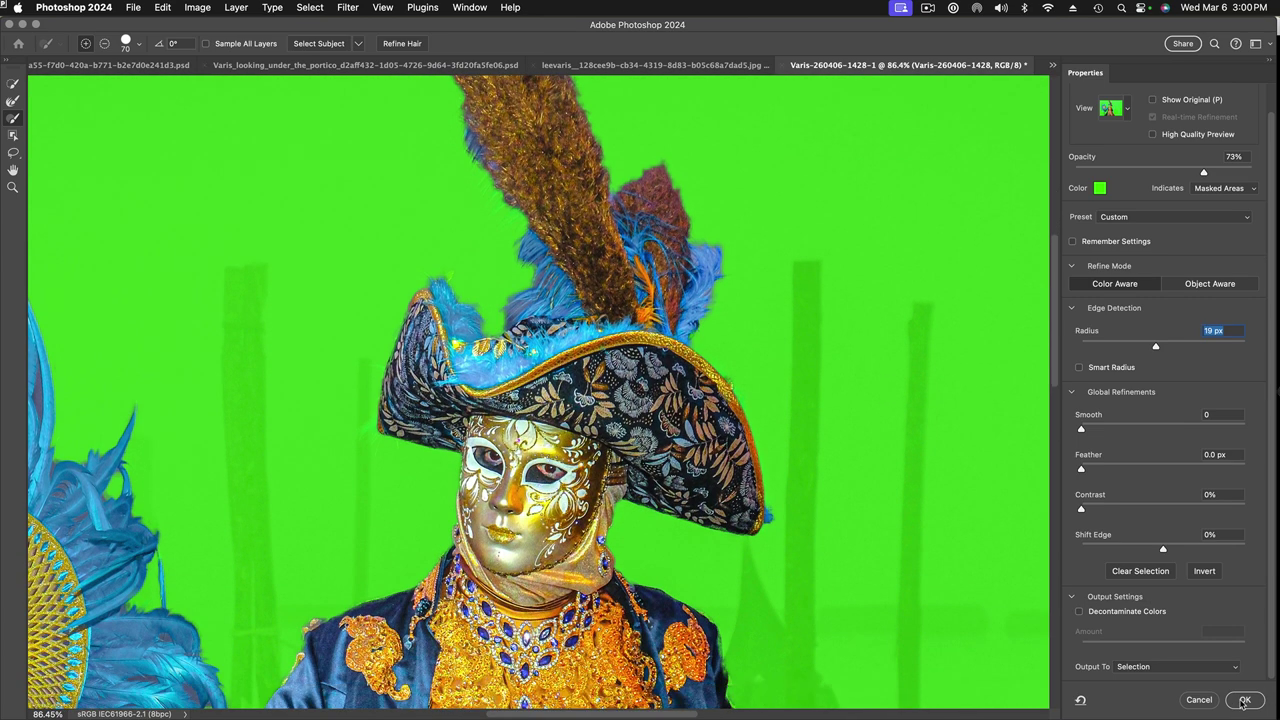
click(1241, 701)
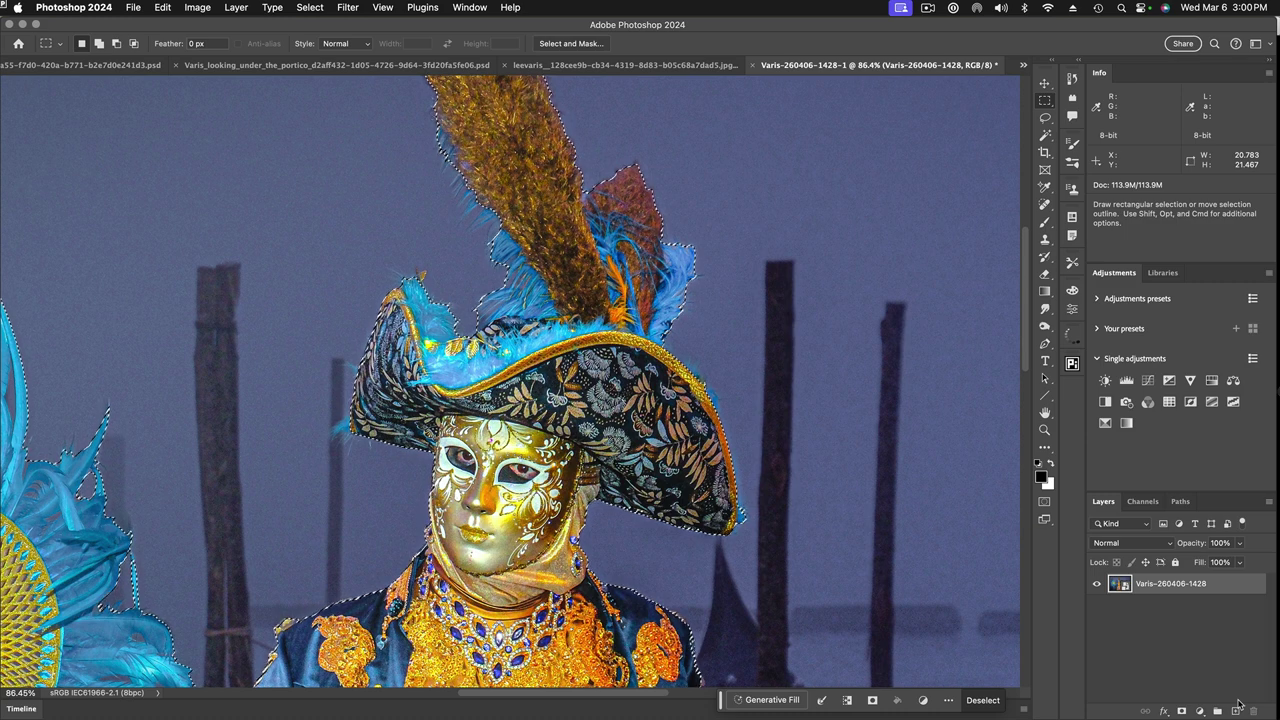
Step: Zoom out to the whole costumed figure and place its document tab beside the portico document
key(super+minus)
key(super+minus)
key(super+minus)
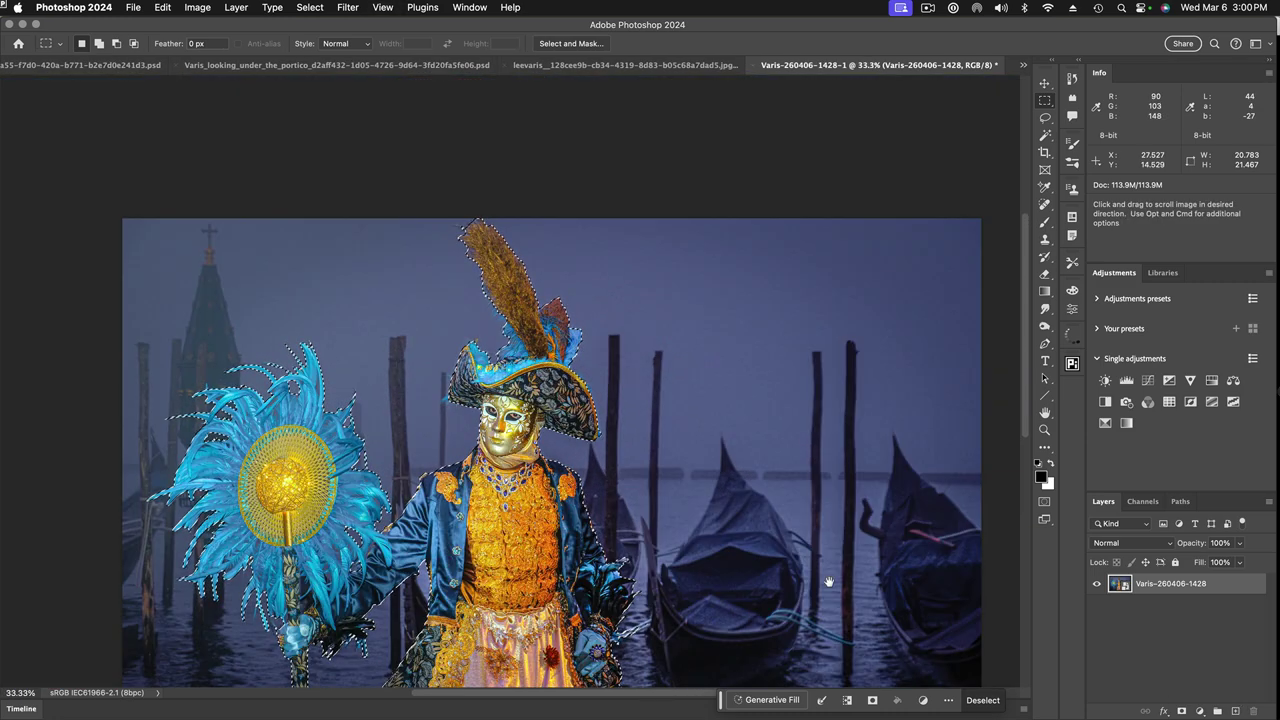
drag(773, 518, 789, 400)
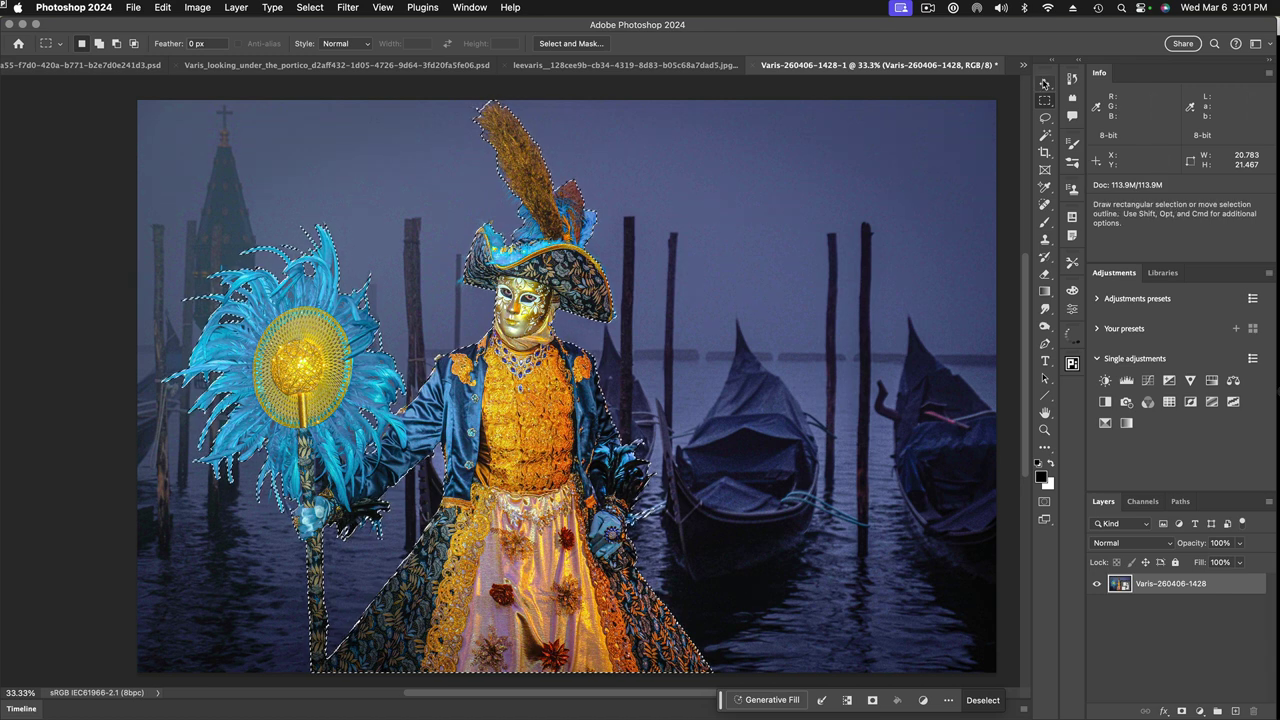
key(v)
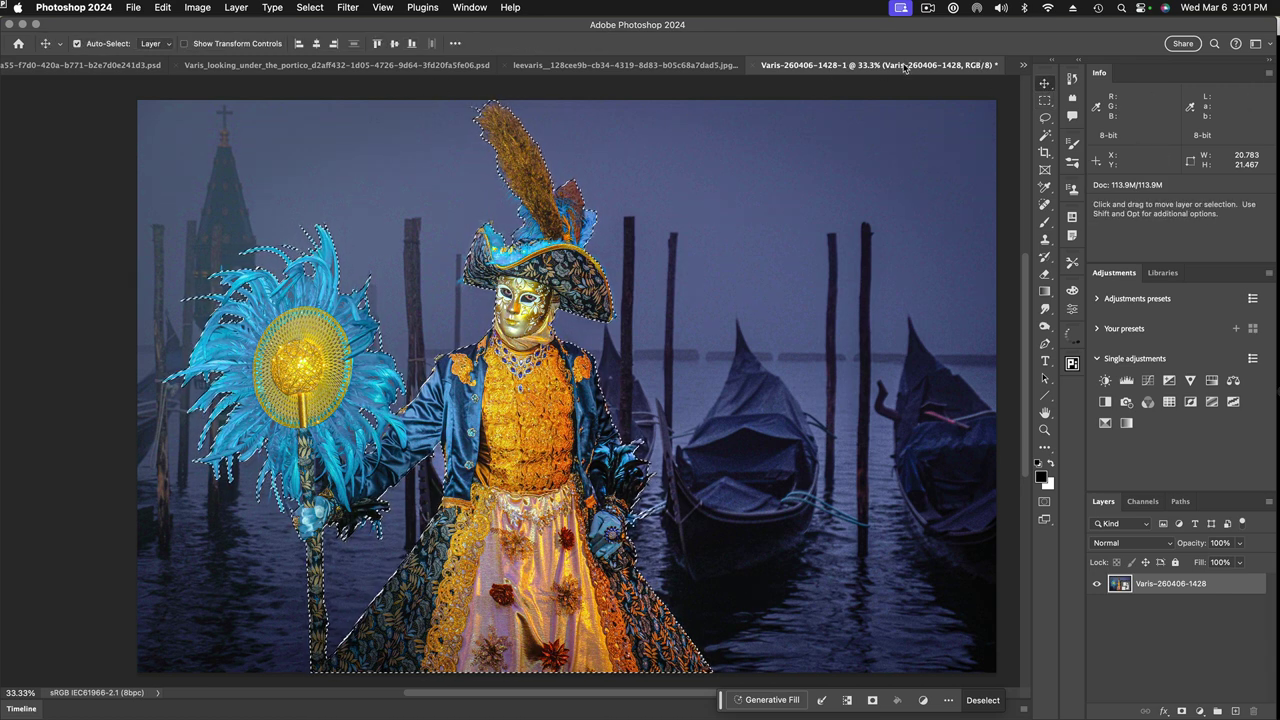
drag(904, 66, 640, 67)
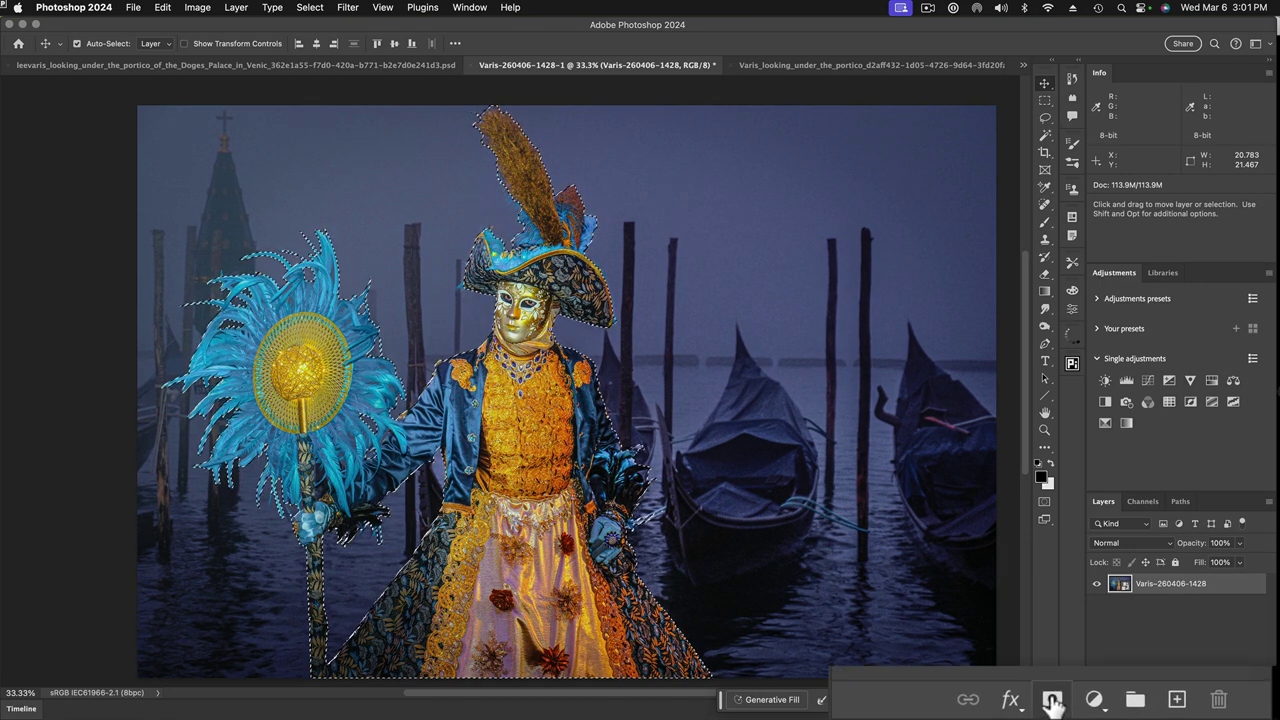
Step: Mask out the gondola background and drop the masked figure into the portico document
click(1052, 700)
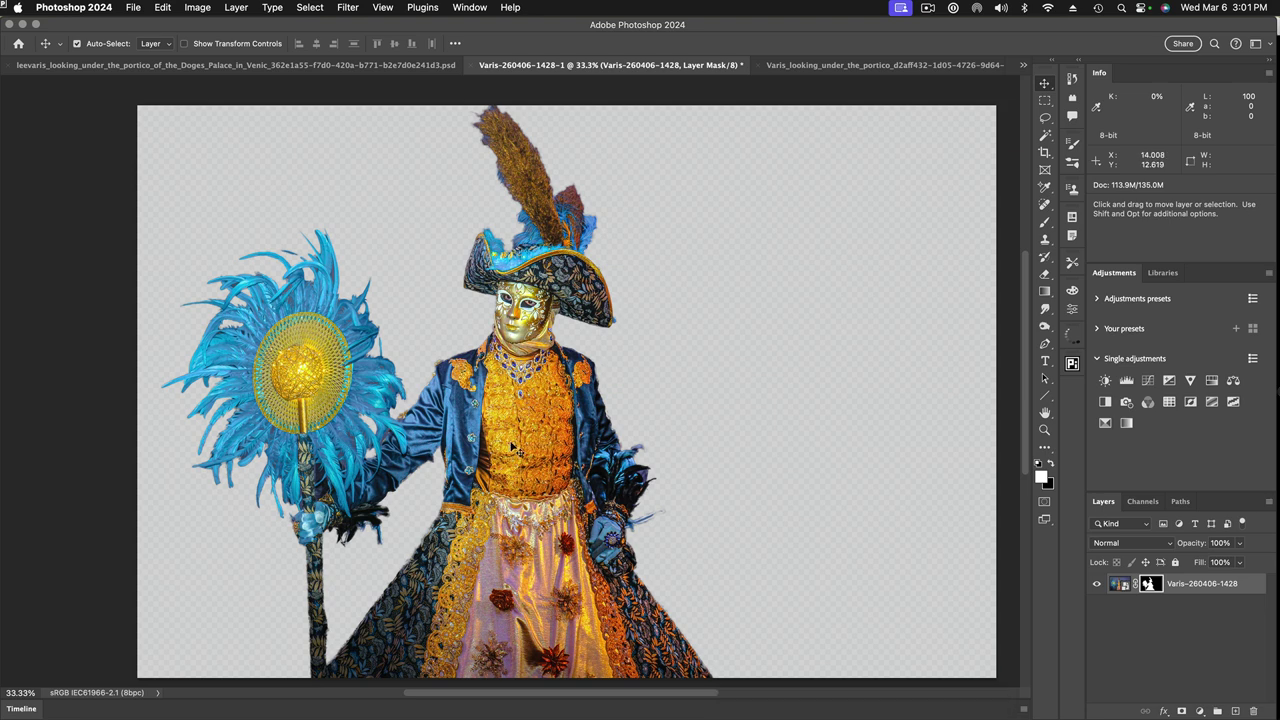
drag(511, 448, 325, 65)
drag(351, 150, 629, 393)
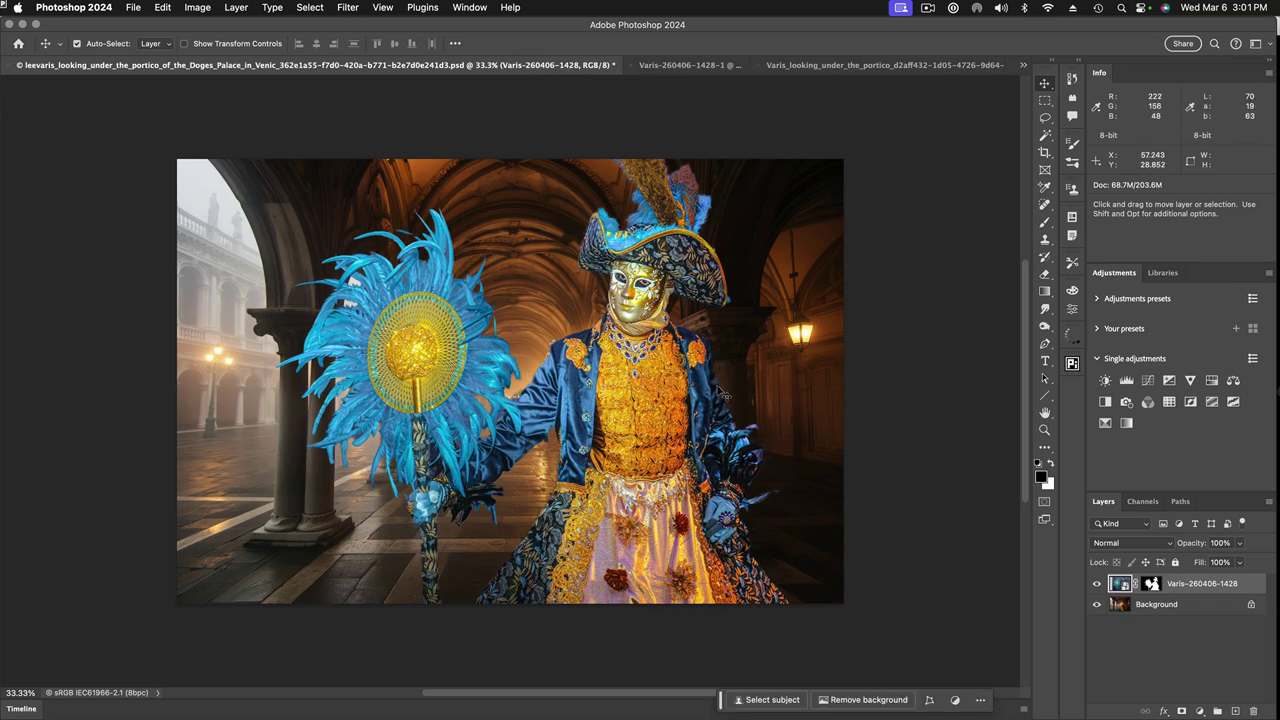
Step: Scale the blue-feathered figure down to about 79%, shift it left and up, and commit
key(super)
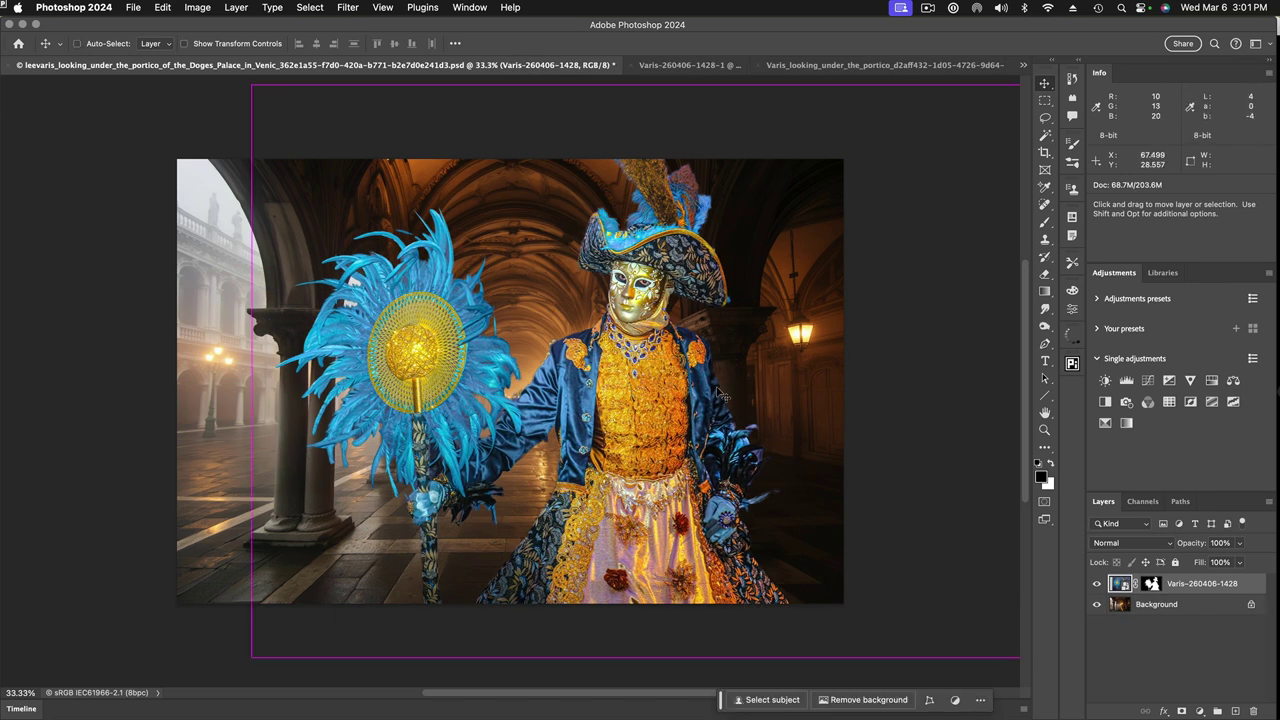
key(super+t)
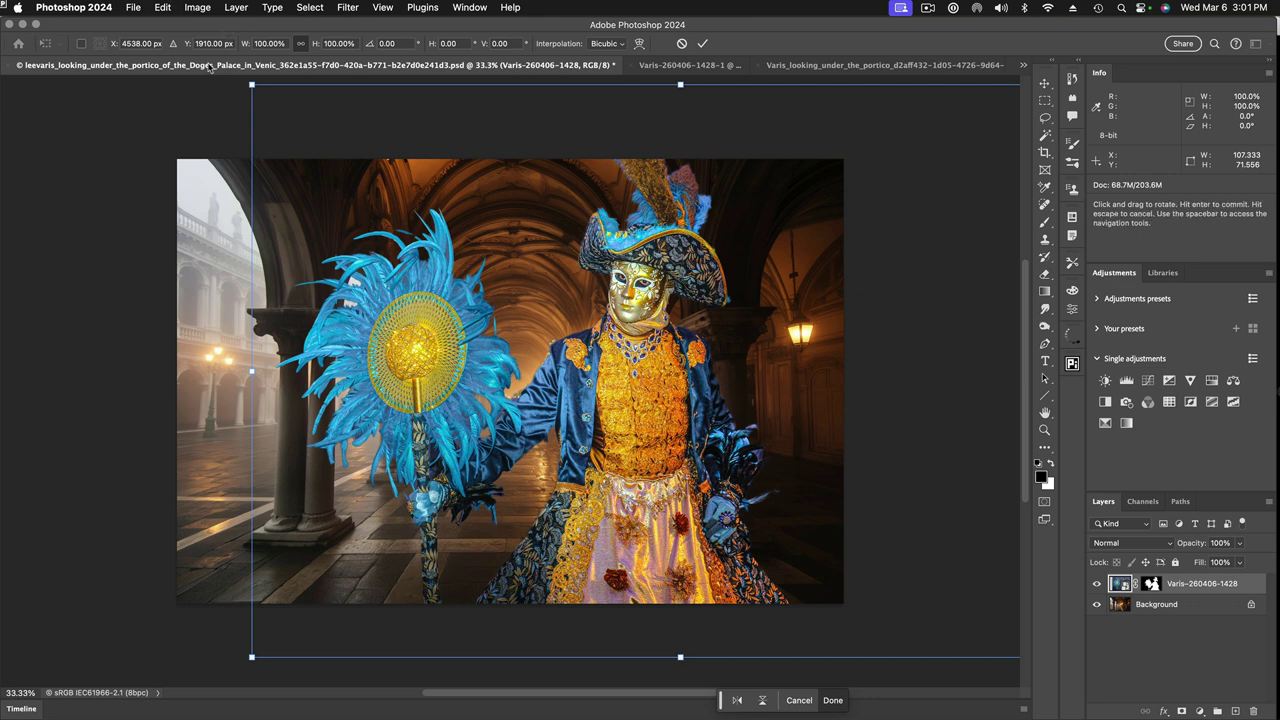
click(163, 10)
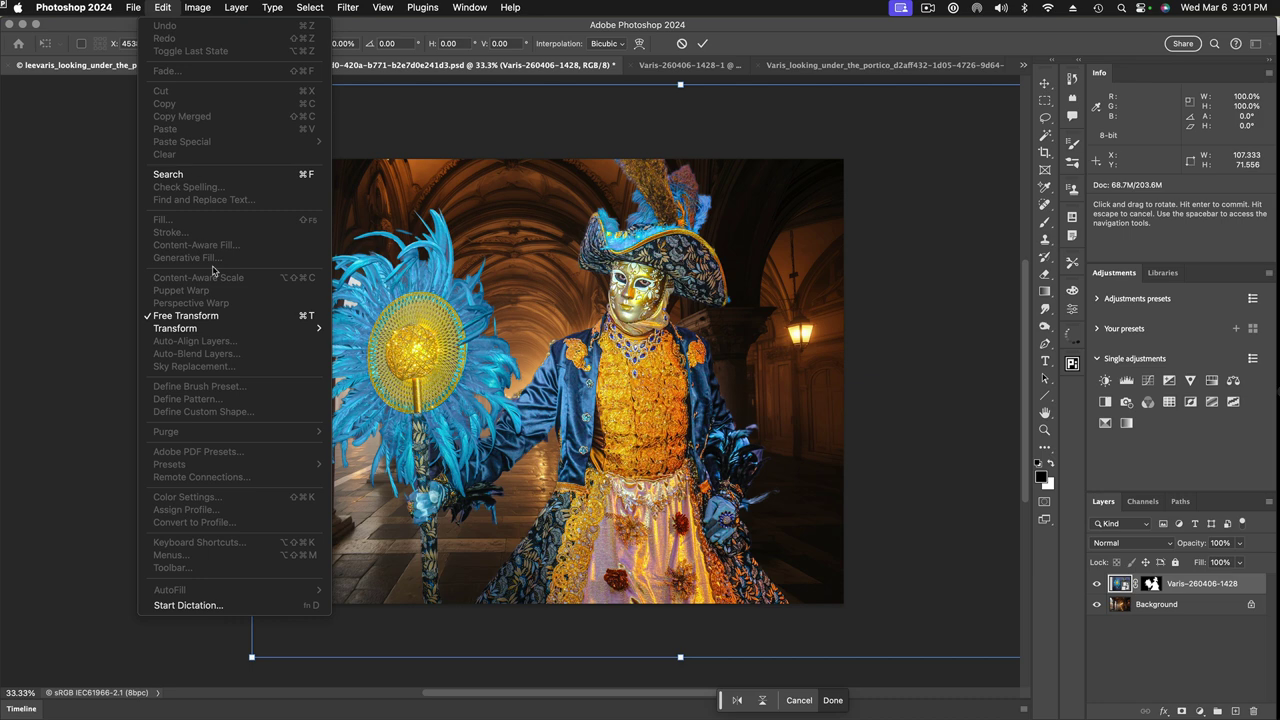
click(283, 648)
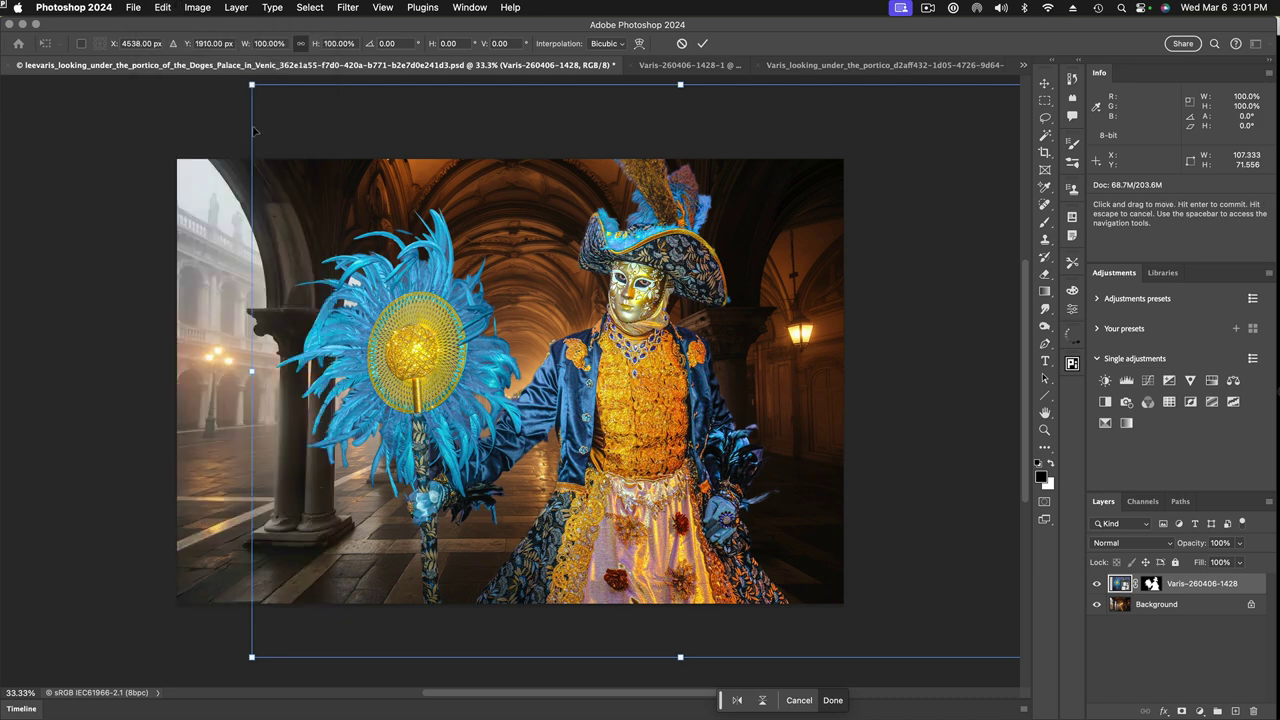
drag(251, 84, 408, 188)
drag(720, 463, 656, 443)
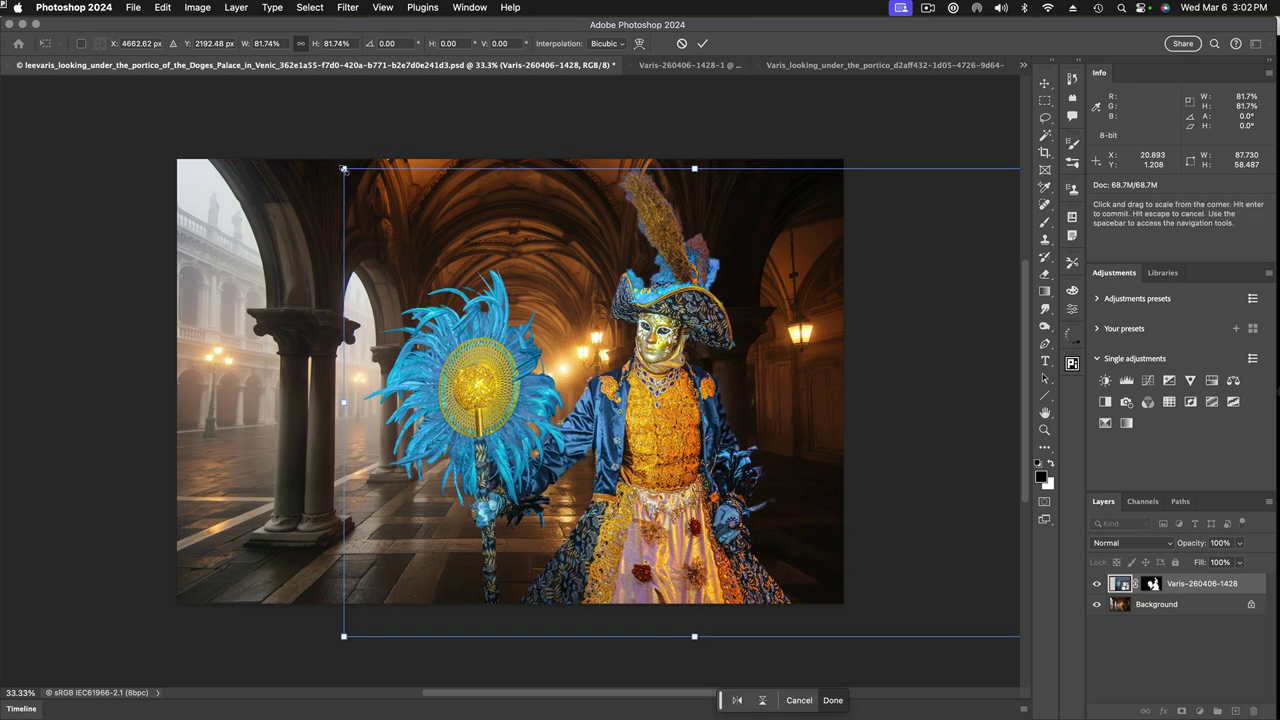
drag(344, 168, 369, 186)
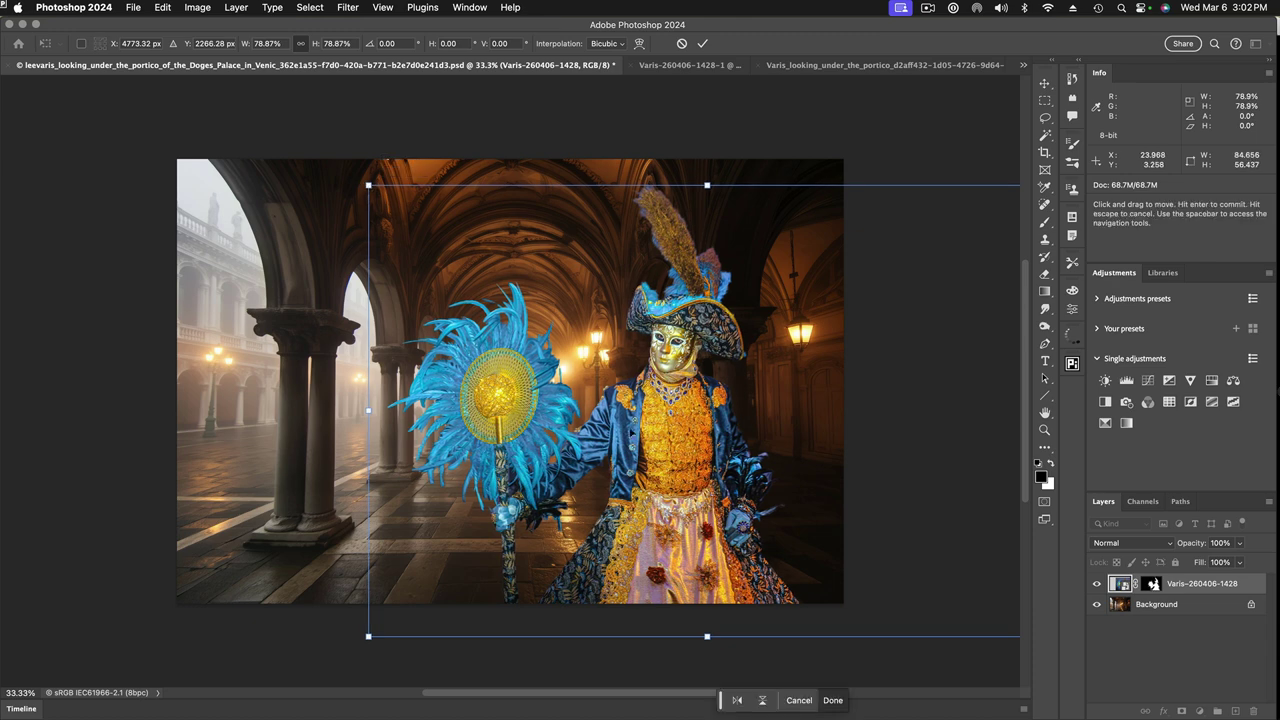
drag(643, 442, 617, 427)
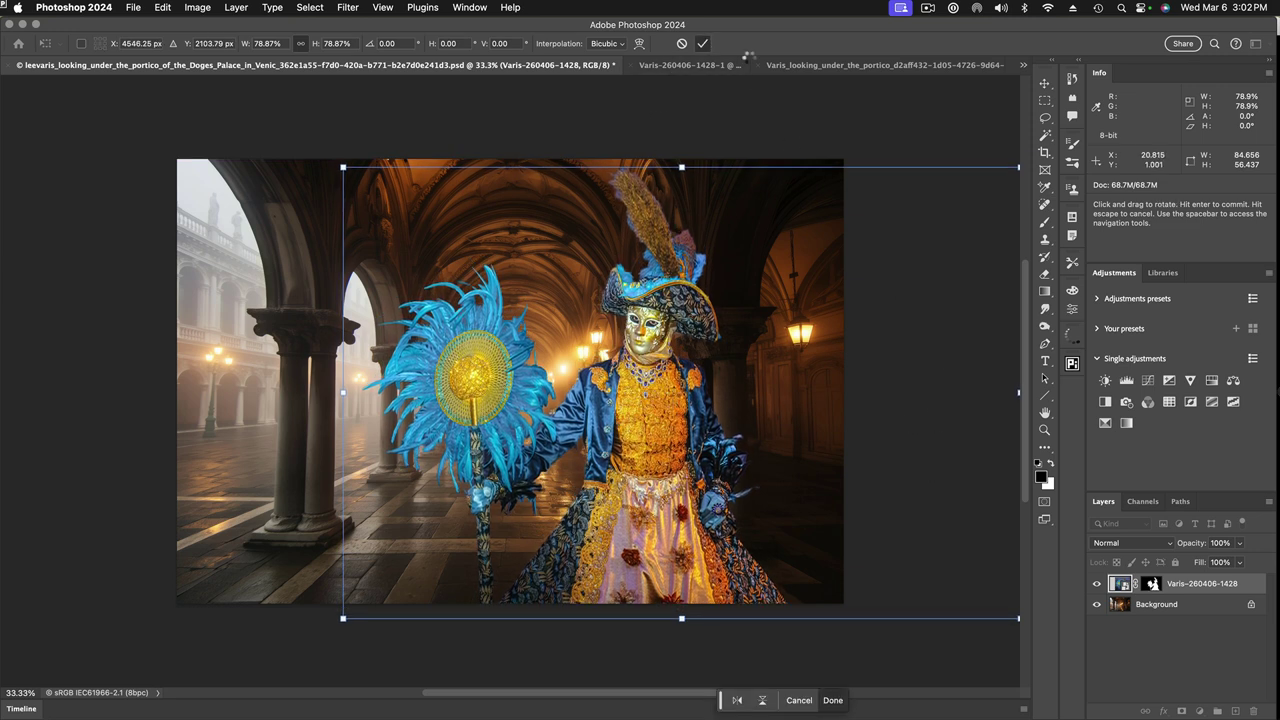
click(703, 43)
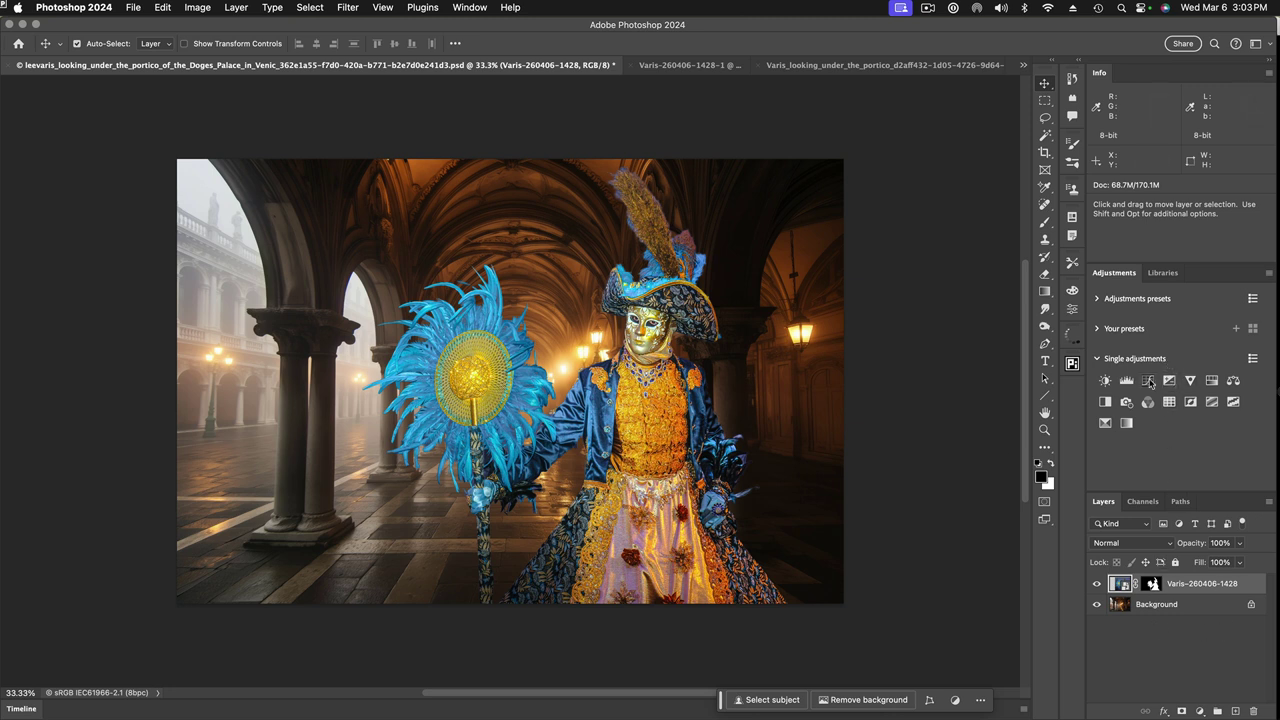
Step: Add a Curves adjustment clipped to the figure layer, lowering the white output to 109
click(1149, 381)
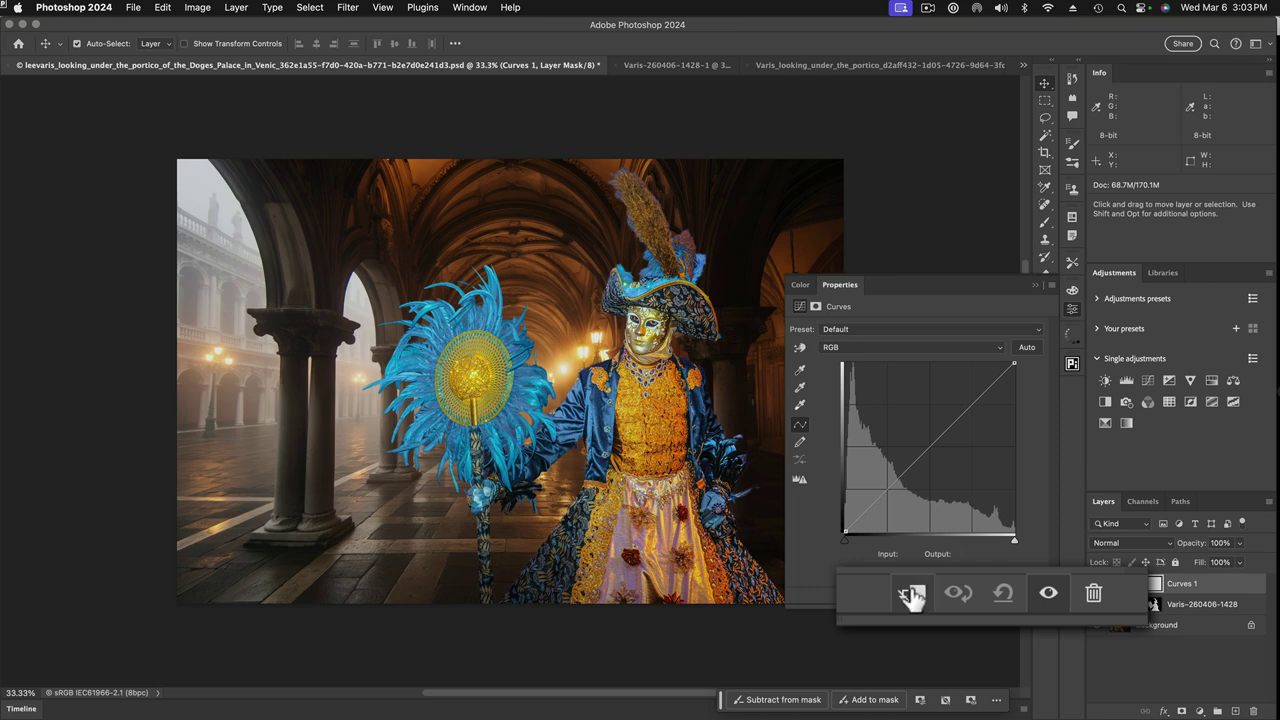
click(958, 595)
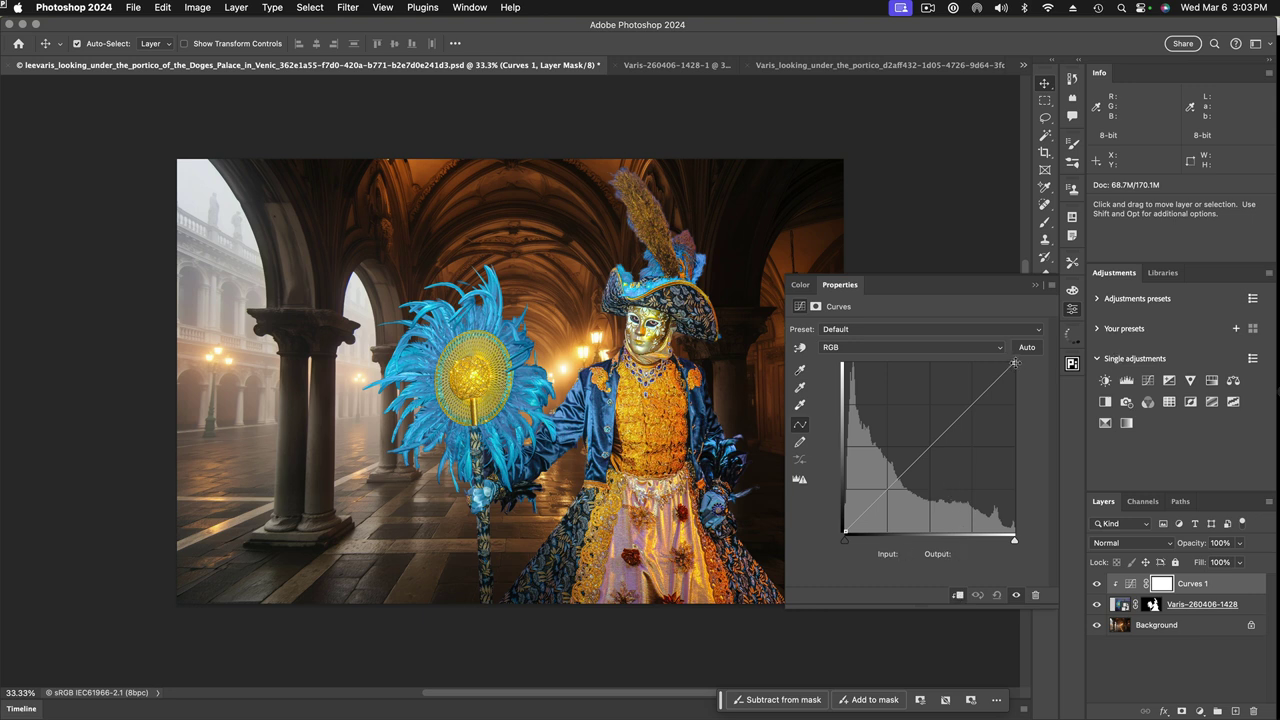
drag(1015, 363, 1034, 459)
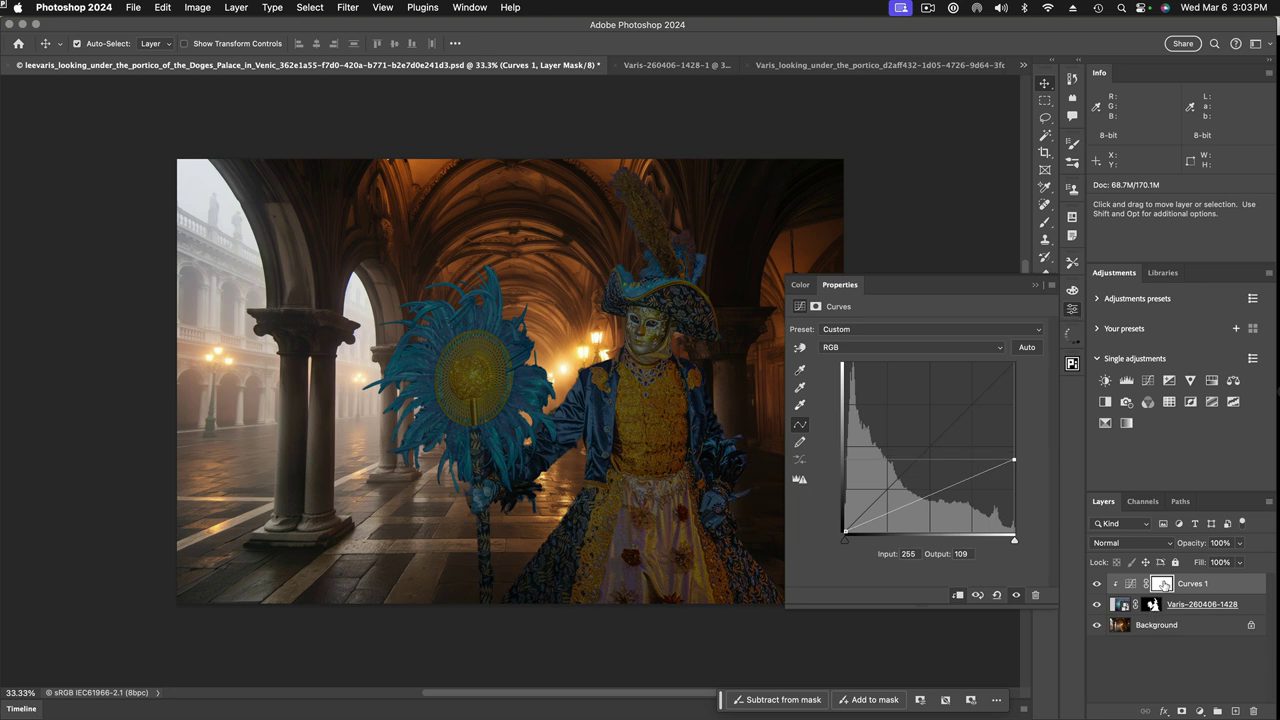
Step: Drag a black gradient upward on the Curves mask so the darkening fades toward the top
click(1162, 583)
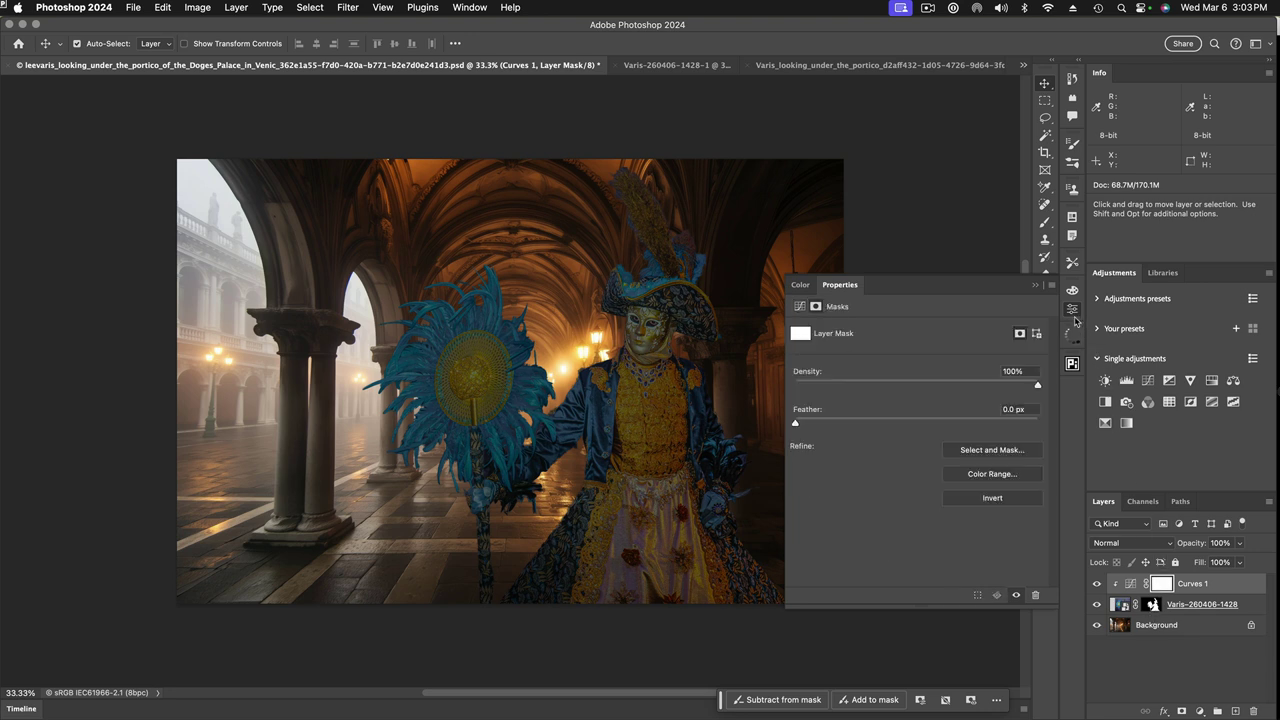
click(1073, 309)
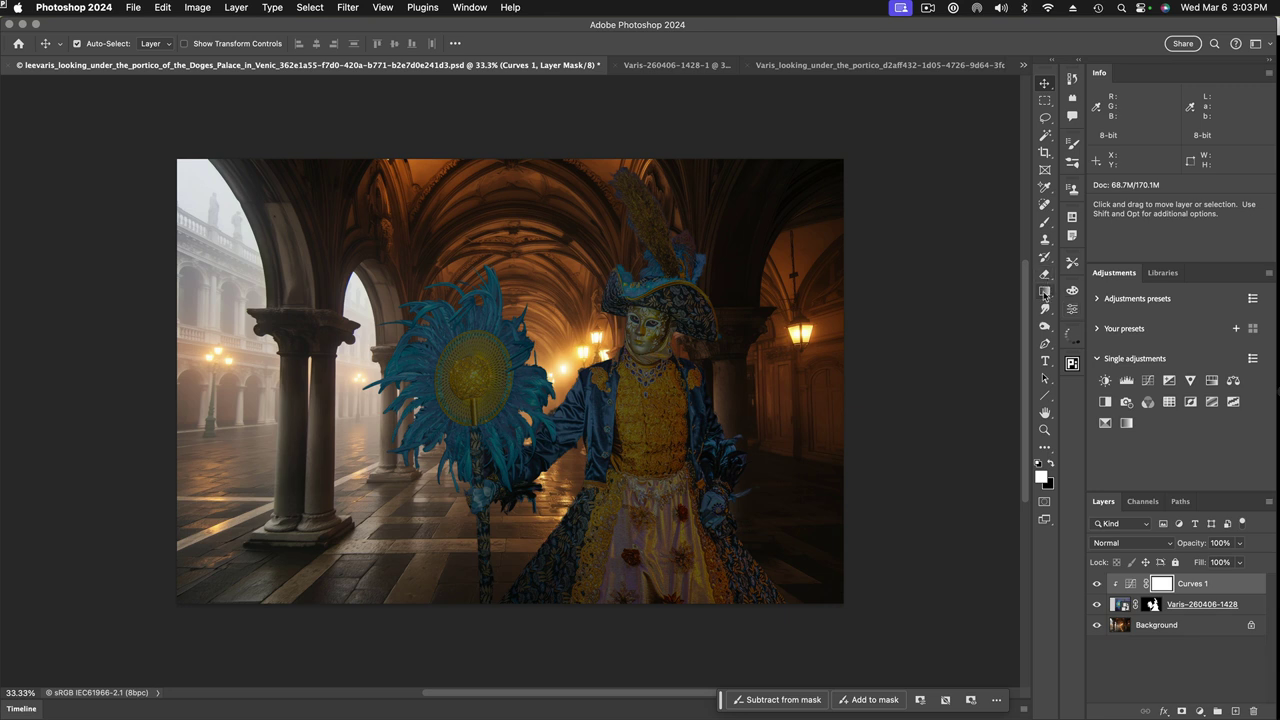
click(1044, 292)
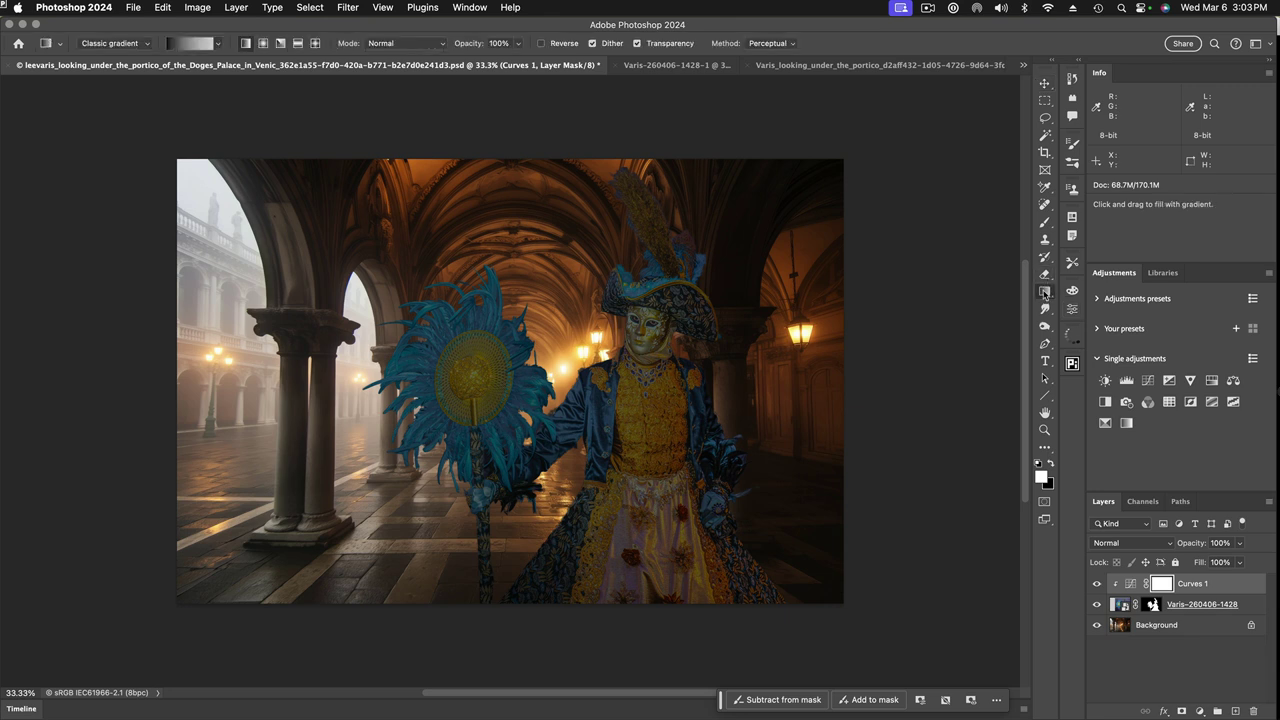
click(1050, 464)
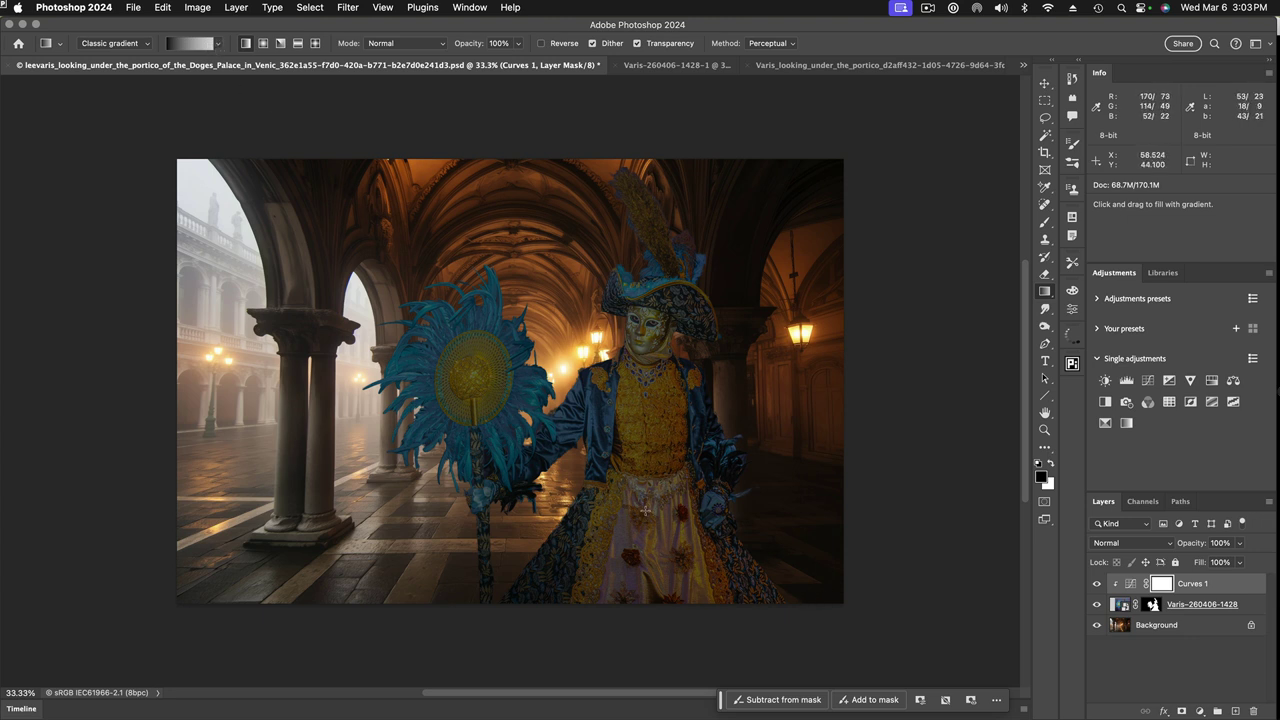
drag(646, 506, 648, 584)
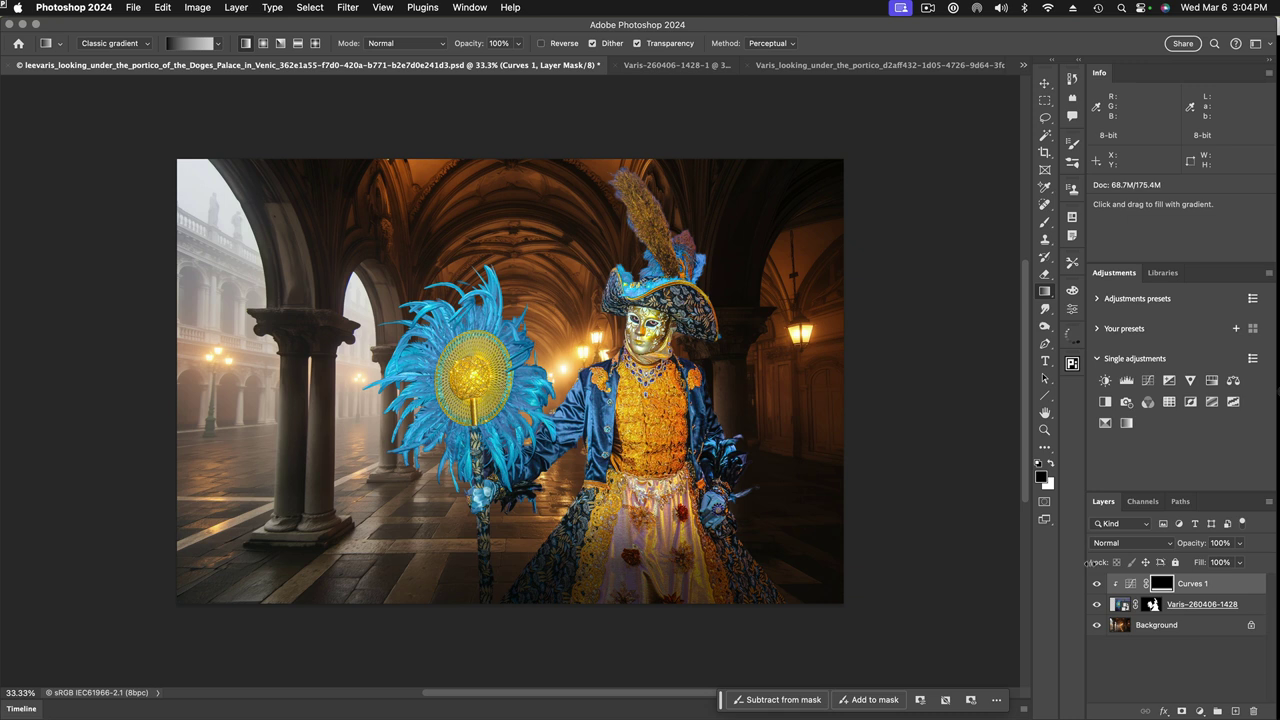
Step: Toggle the Curves adjustment off and on to compare, then switch to Lightroom Classic
click(1098, 586)
click(1098, 586)
click(1098, 586)
click(1098, 586)
click(1098, 586)
click(1098, 586)
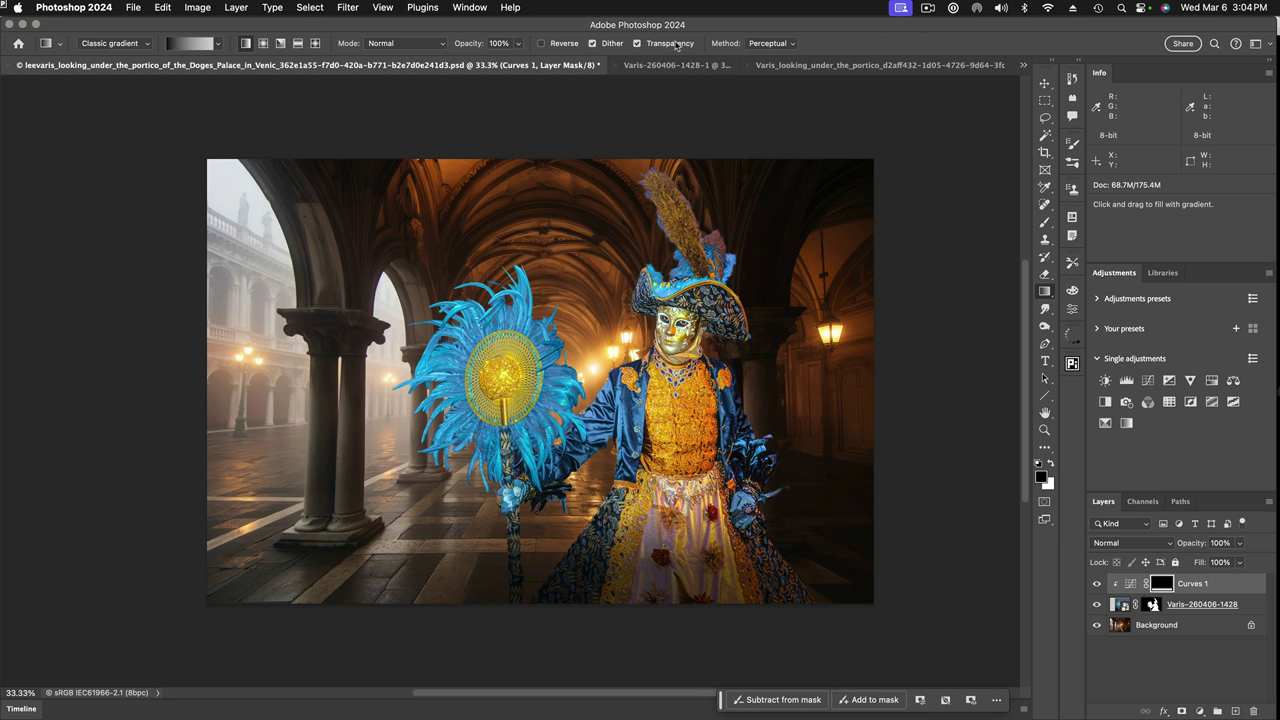
key(super+Tab)
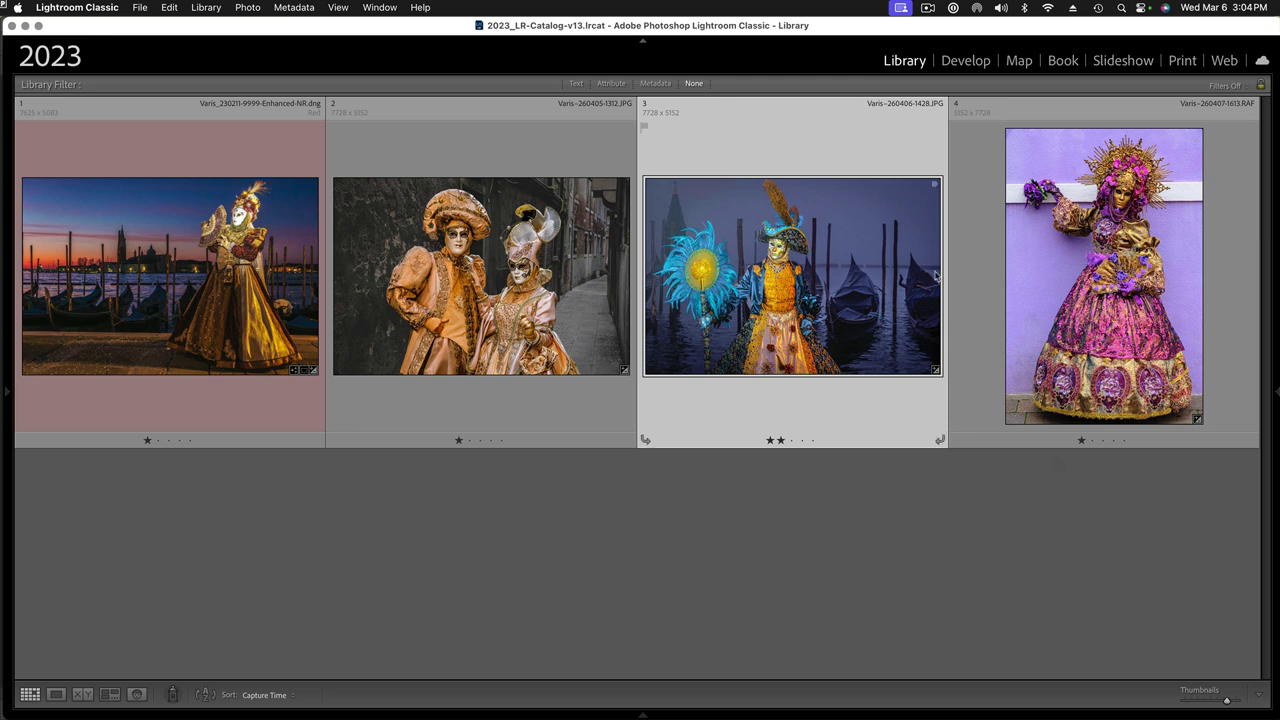
Step: Open photo 4, the purple-costumed figure, in Photoshop via Edit In > Open as Smart Object
click(1112, 246)
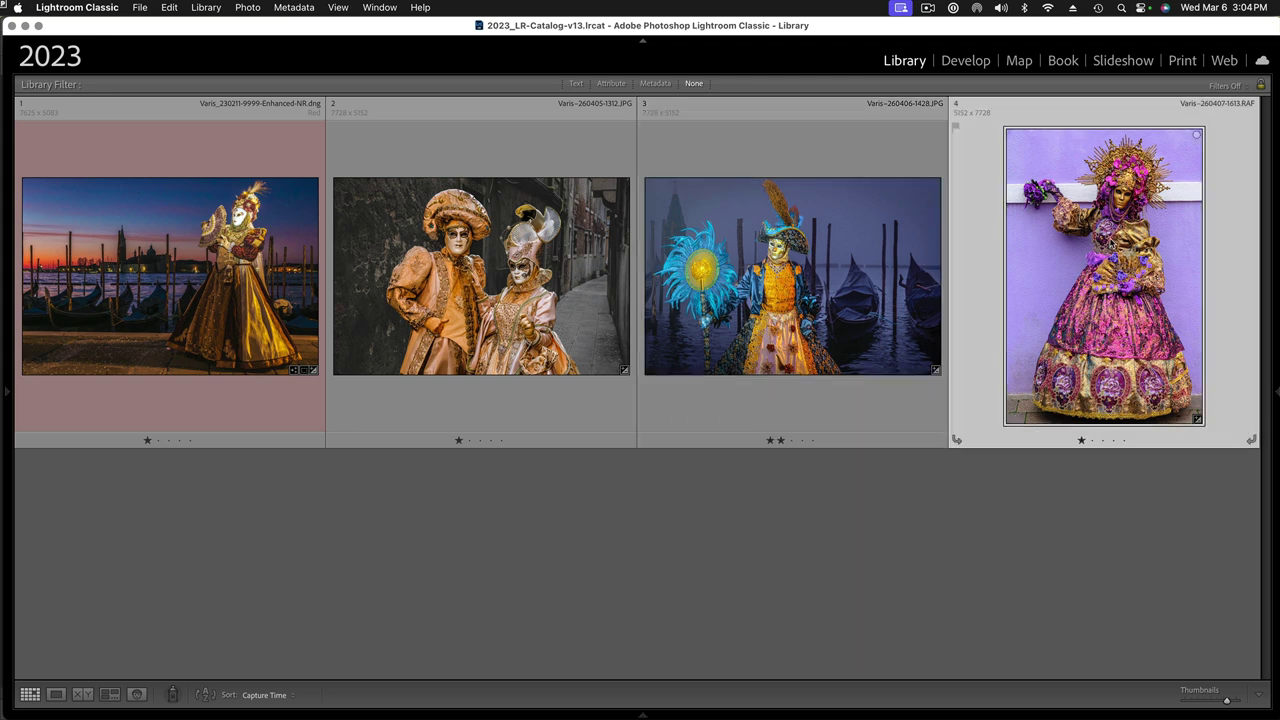
click(250, 8)
mouse_move(250, 142)
mouse_move(628, 714)
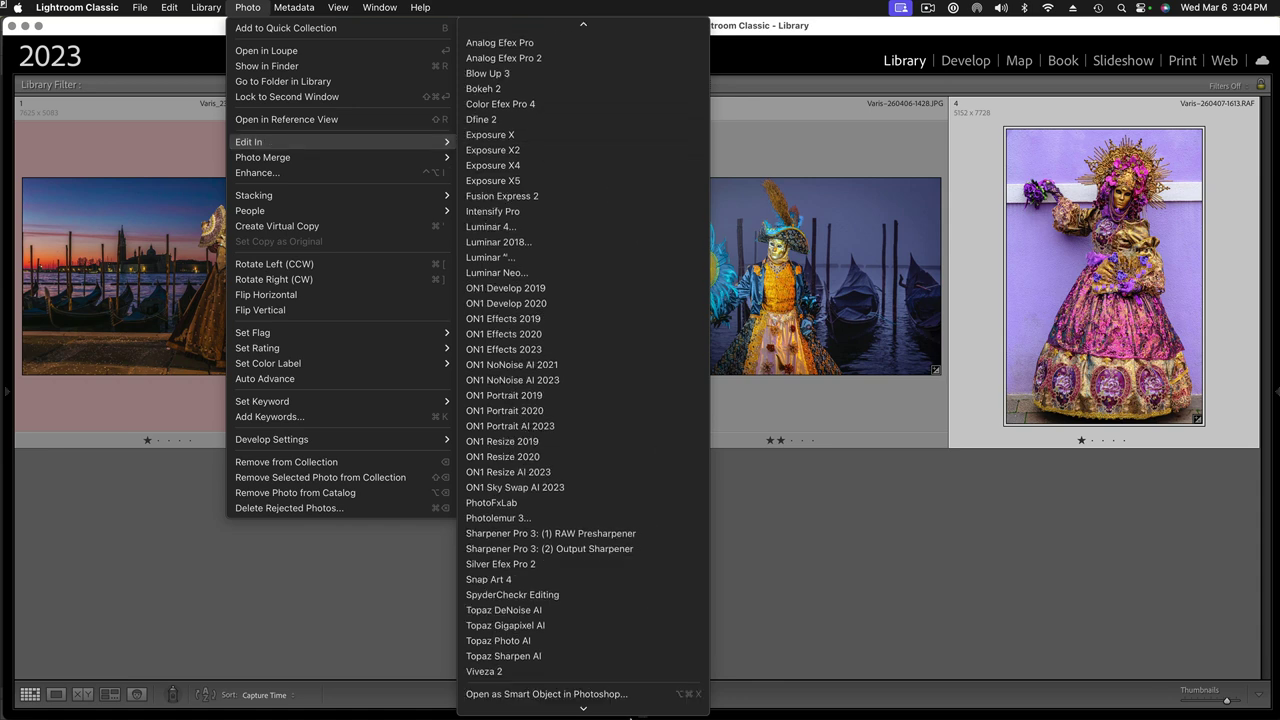
click(617, 645)
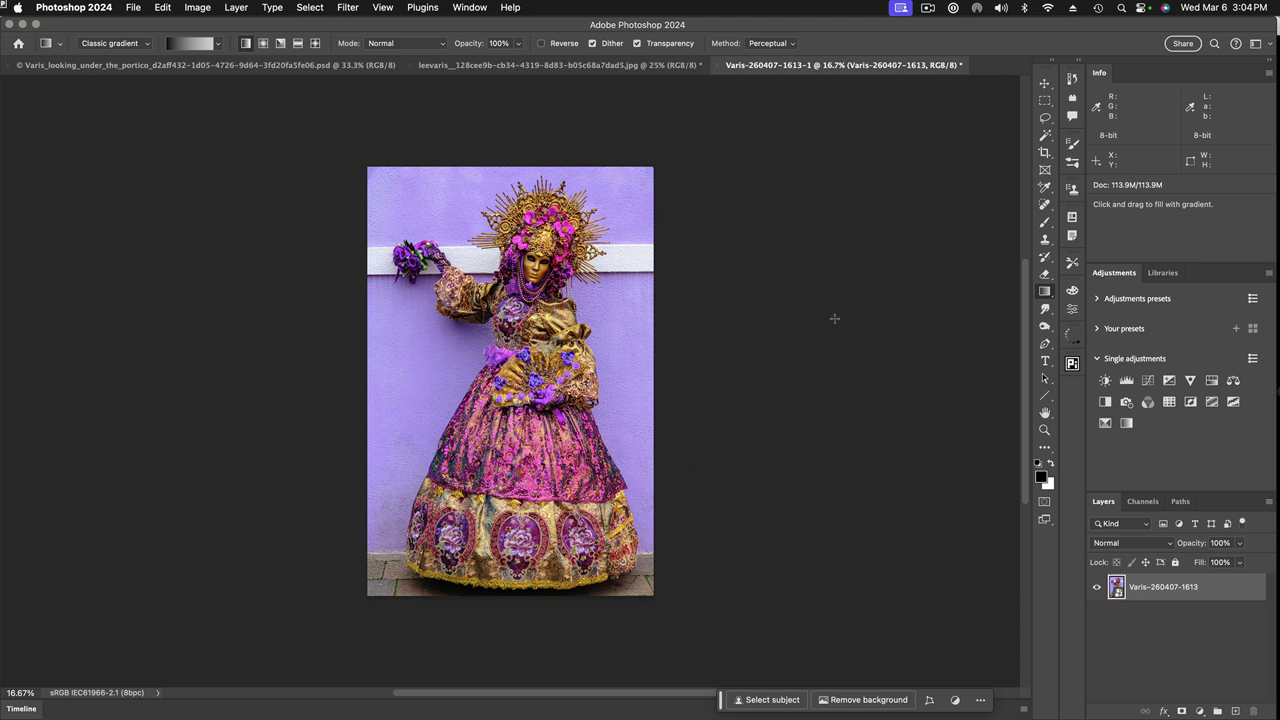
Step: Select the purple-gowned masked figure against the lilac wall with Select > Subject
click(309, 7)
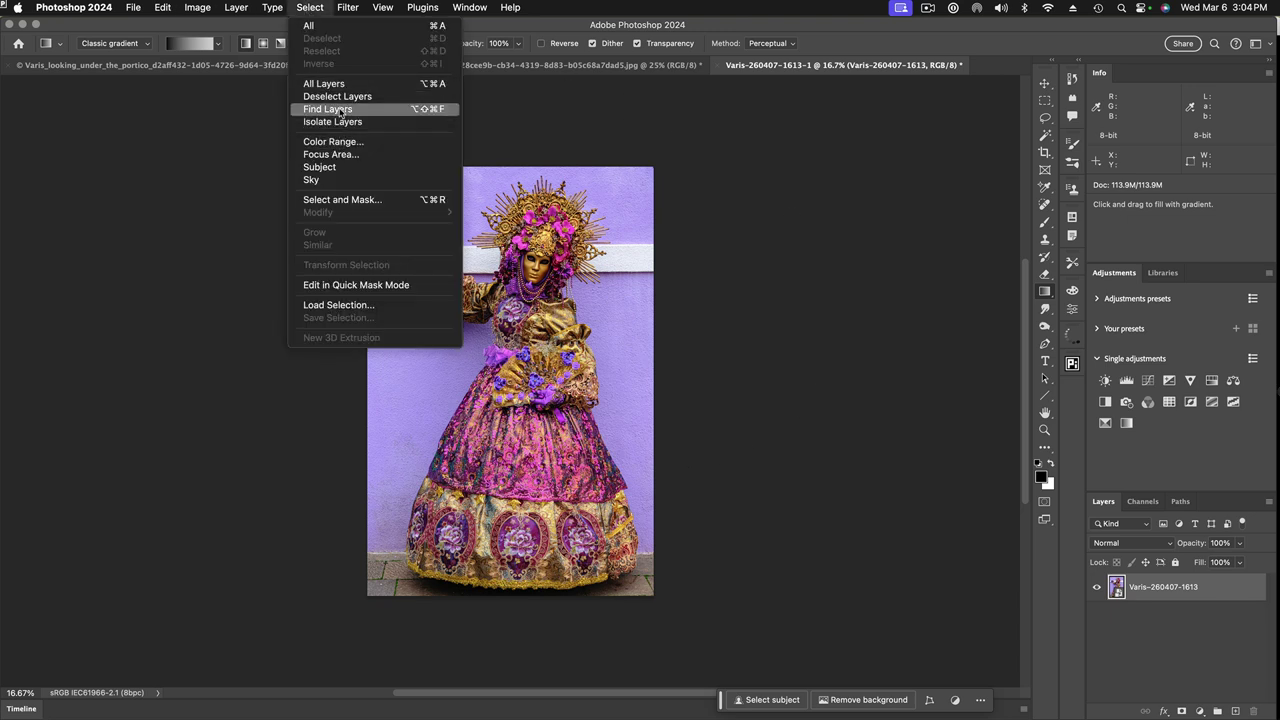
click(345, 172)
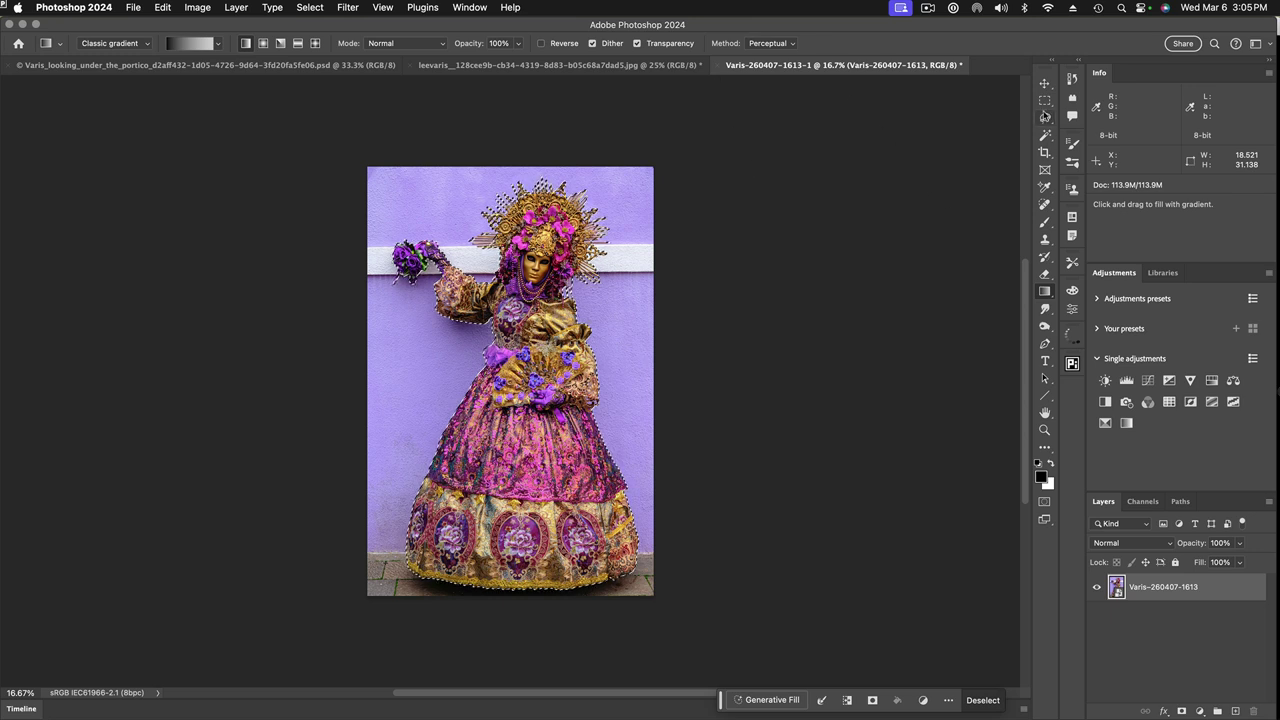
click(1045, 101)
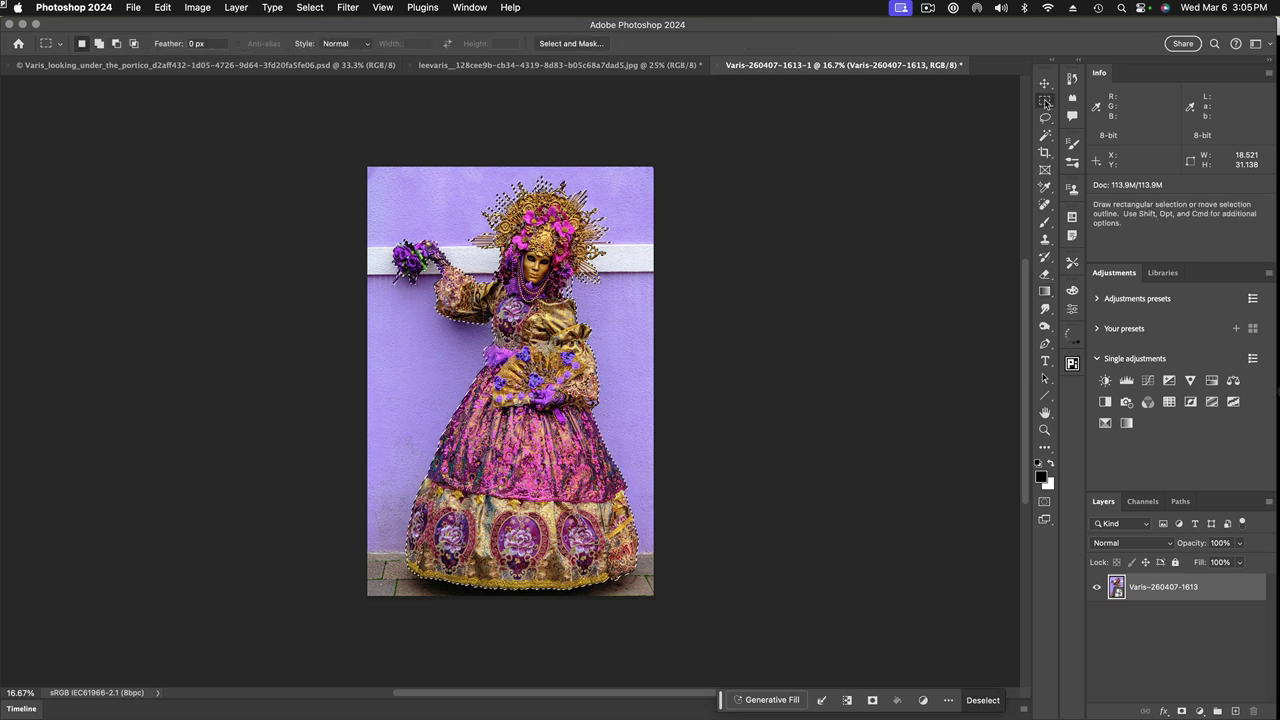
Step: In Select and Mask, zoom in and subtract the lavender gaps between the headdress's right-side spikes
click(571, 44)
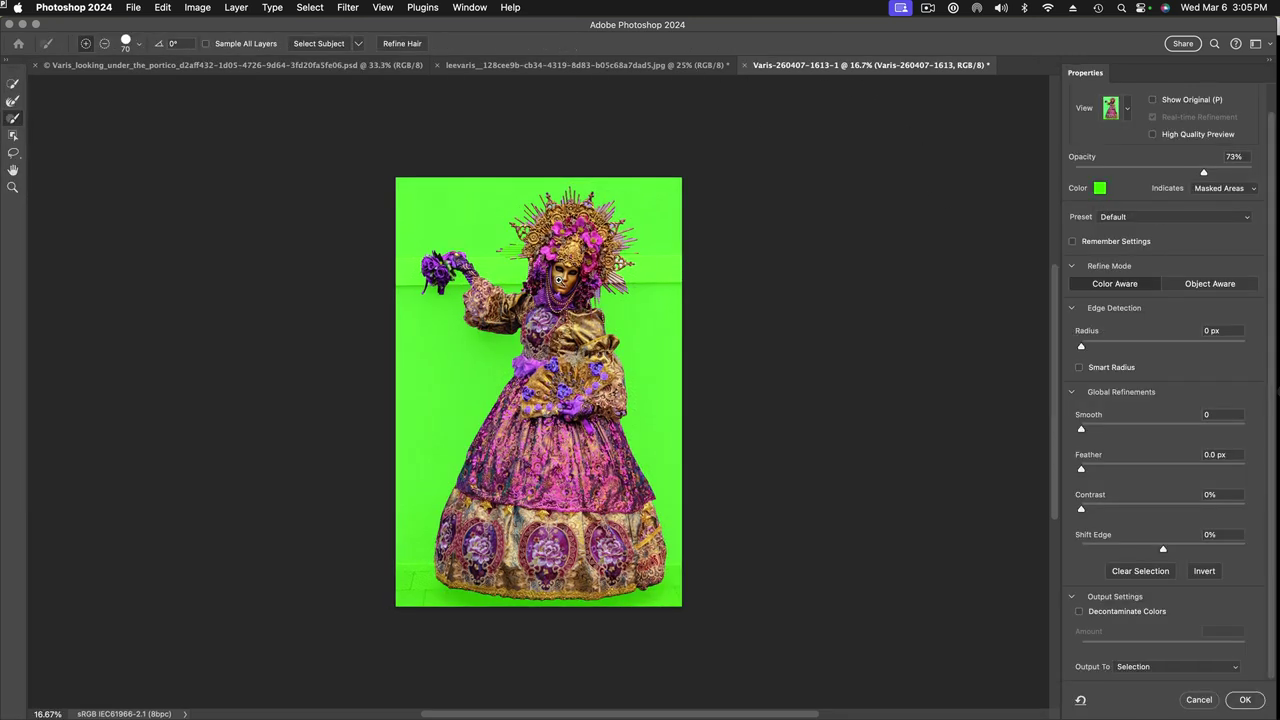
scroll(560, 281, up, 3)
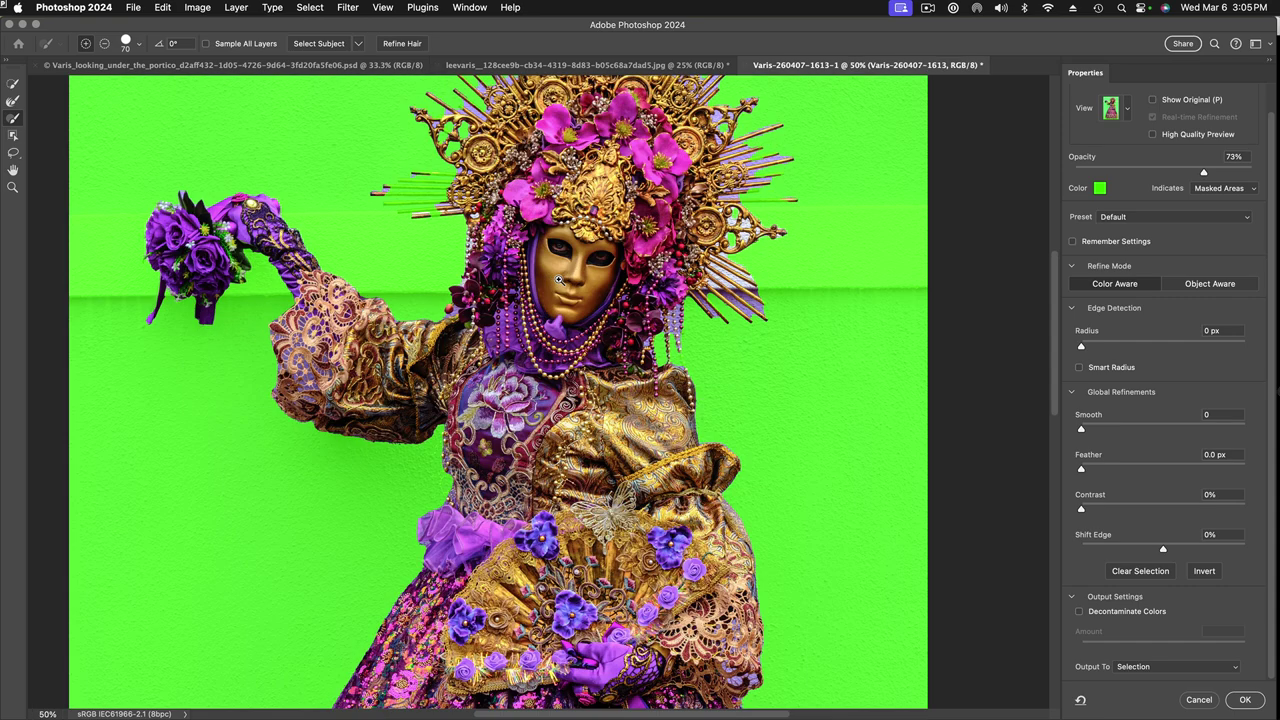
scroll(560, 281, up, 1)
scroll(570, 275, up, 4)
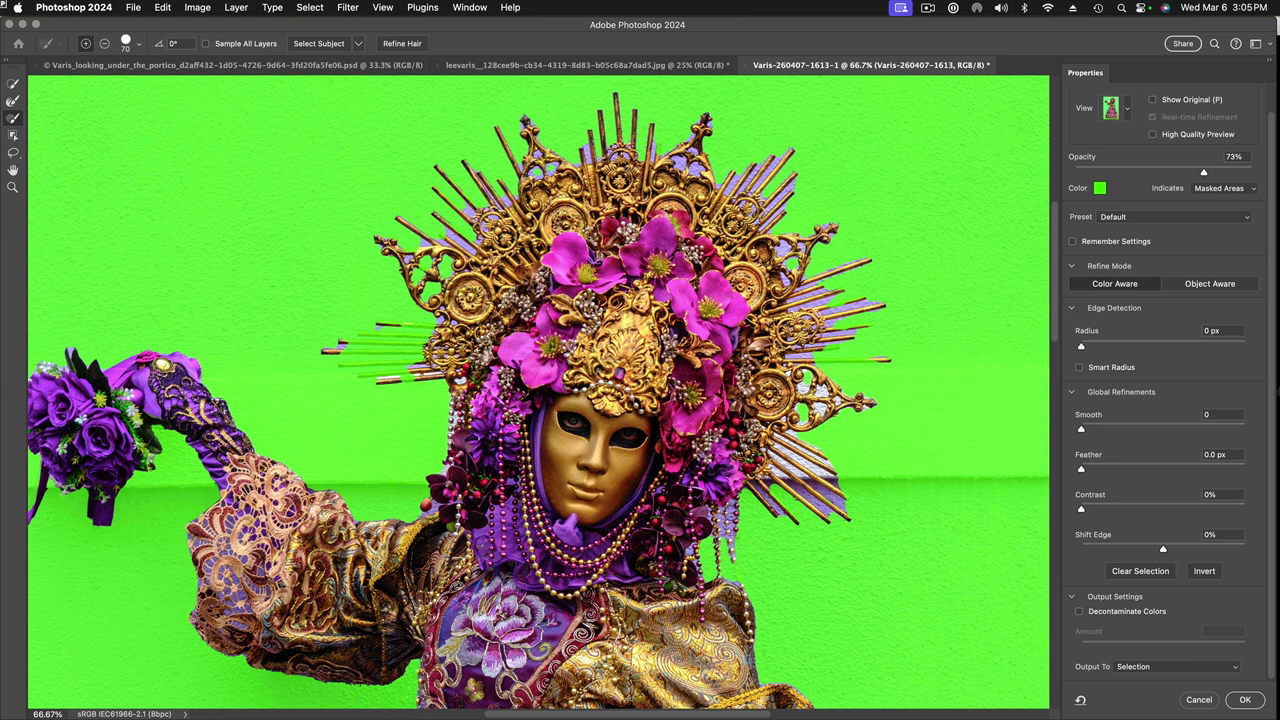
key(bracketleft)
key(bracketleft)
key(bracketleft)
key(alt)
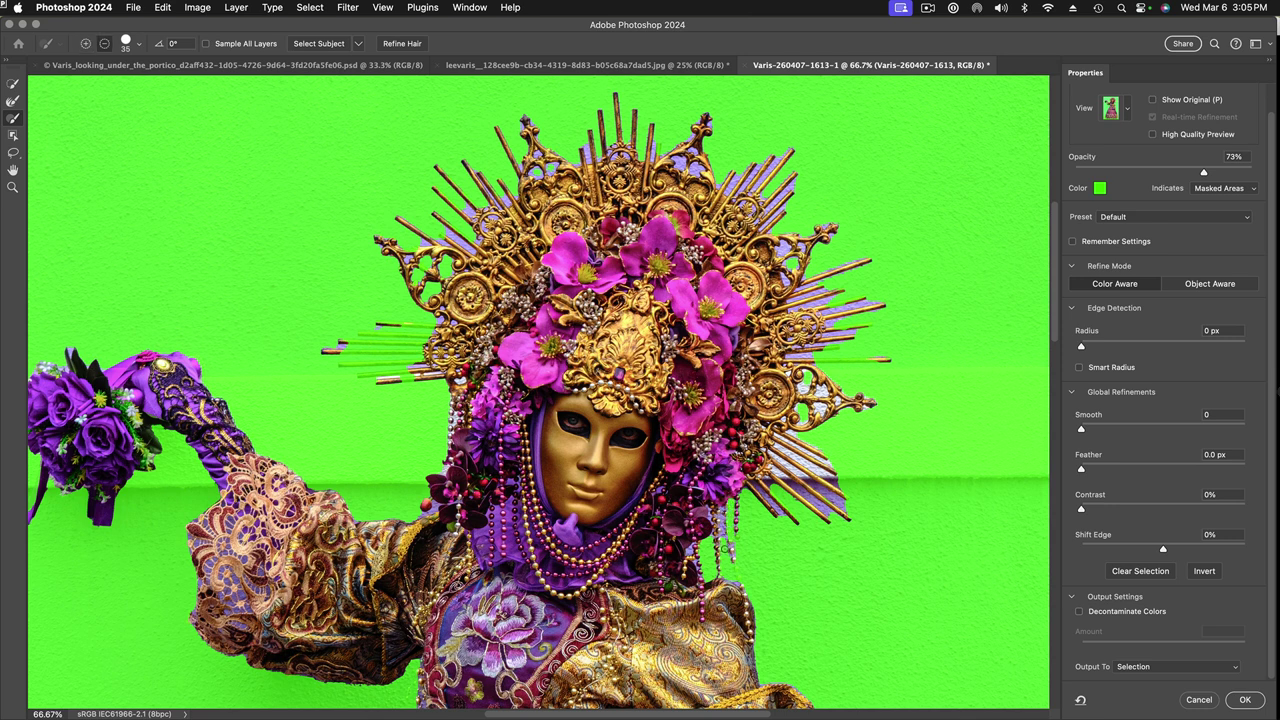
mouse_move(752, 482)
mouse_down()
mouse_move(768, 498)
mouse_move(775, 470)
mouse_move(840, 515)
mouse_up()
mouse_move(775, 457)
mouse_down()
mouse_move(843, 500)
mouse_move(769, 435)
mouse_up()
drag(832, 465, 779, 439)
Step: Recover the golden spikes along the headdress's lower-left side with the Refine Edge Brush
key(alt)
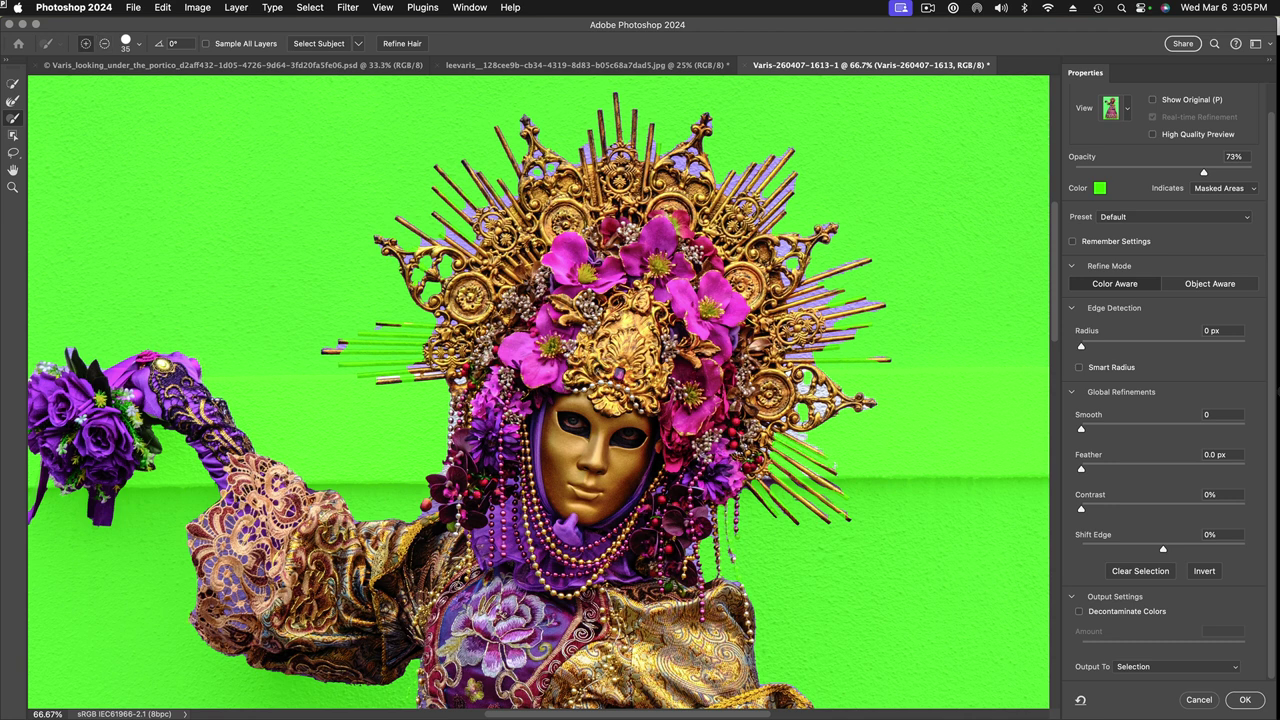
key(alt)
key(alt)
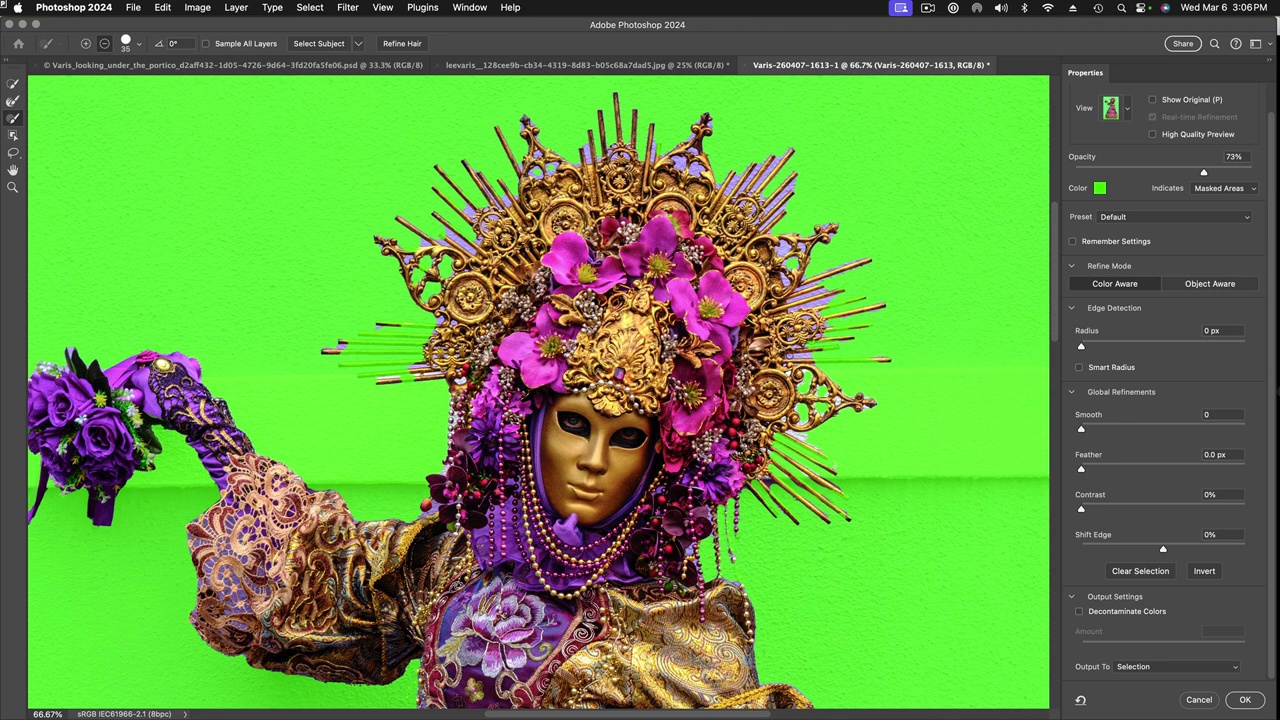
key(alt)
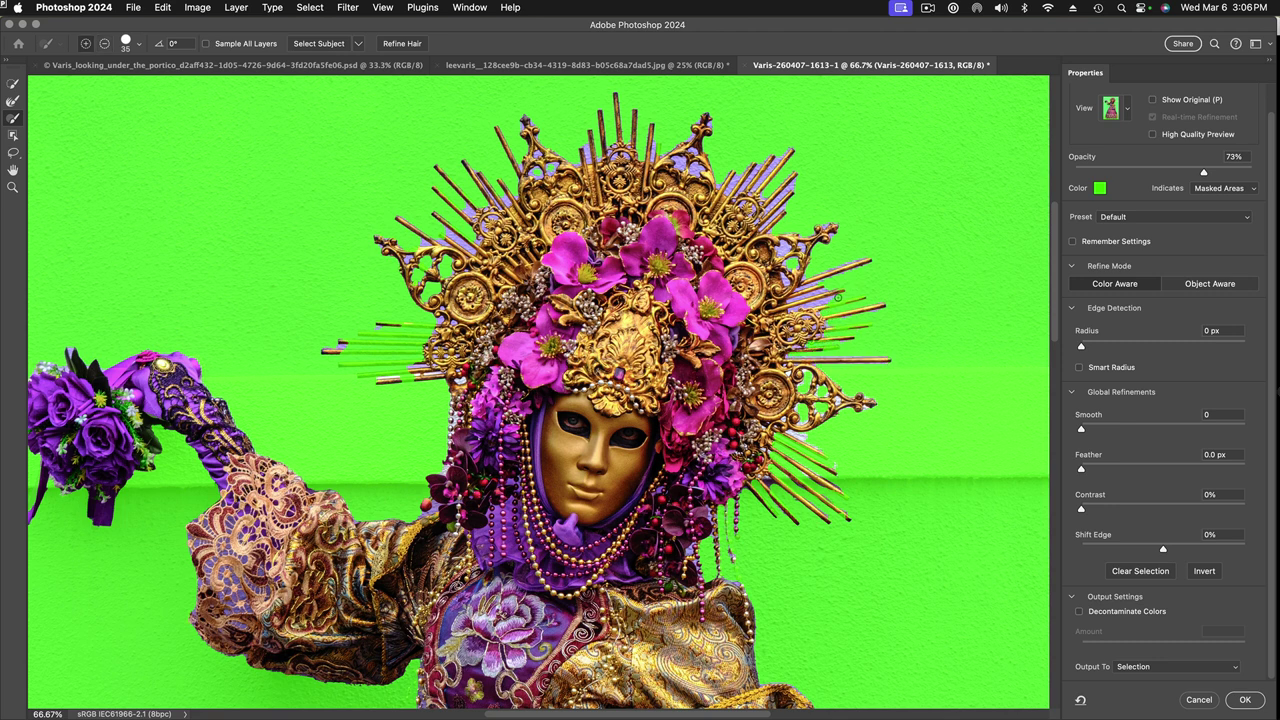
key(alt)
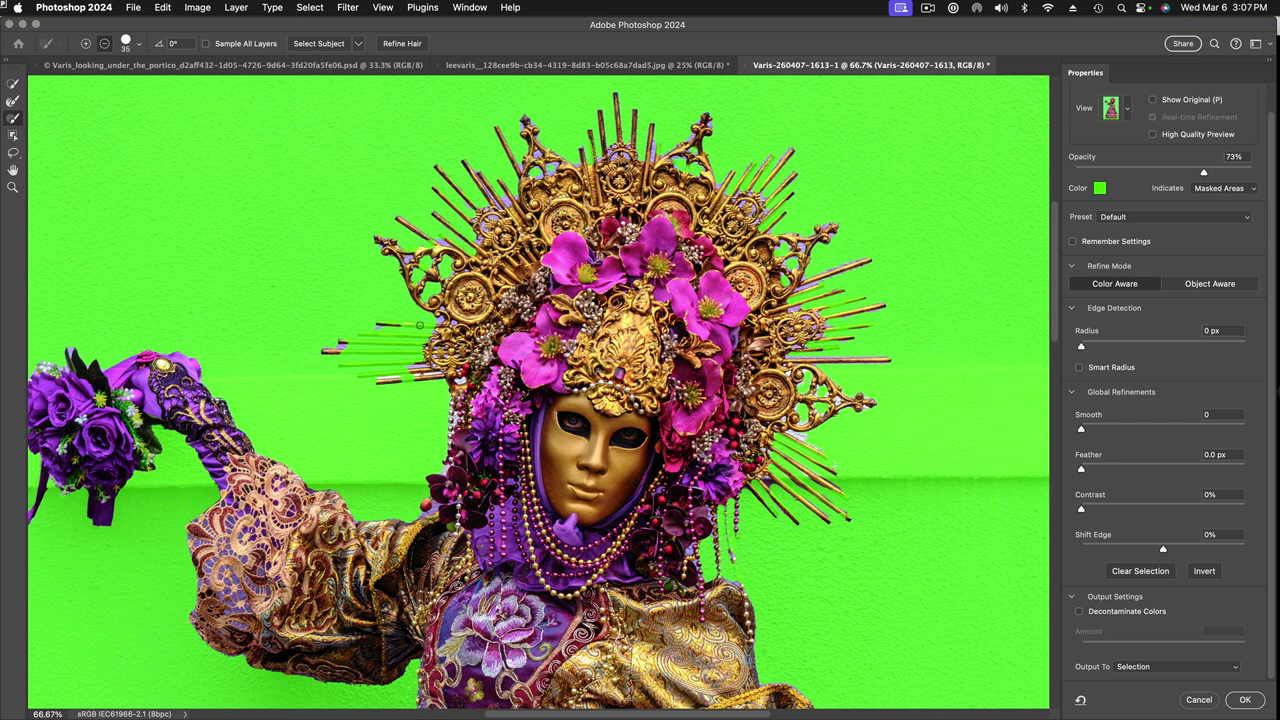
key(alt)
drag(431, 339, 342, 344)
mouse_move(426, 361)
mouse_down()
mouse_move(348, 363)
mouse_move(356, 375)
mouse_up()
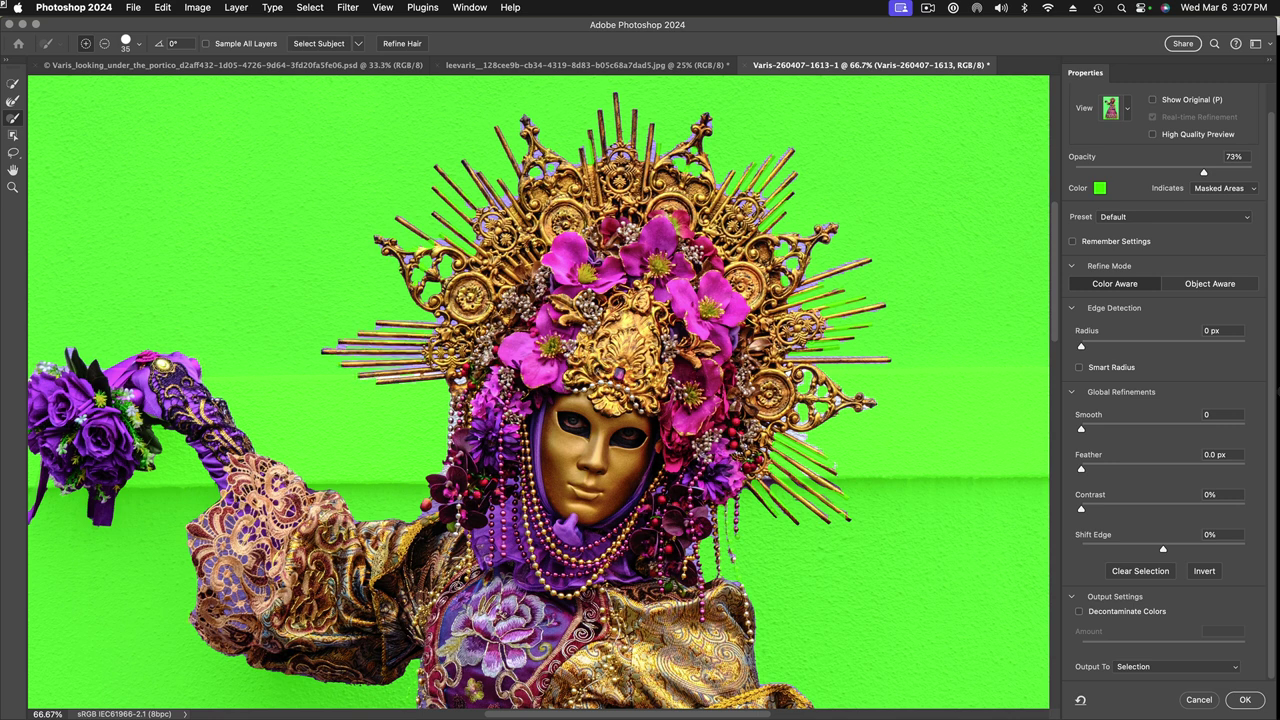
key(bracketleft)
key(alt)
Step: Set the Edge Detection radius to 16 px, check the edges, and apply the refined selection
drag(1080, 346, 1158, 350)
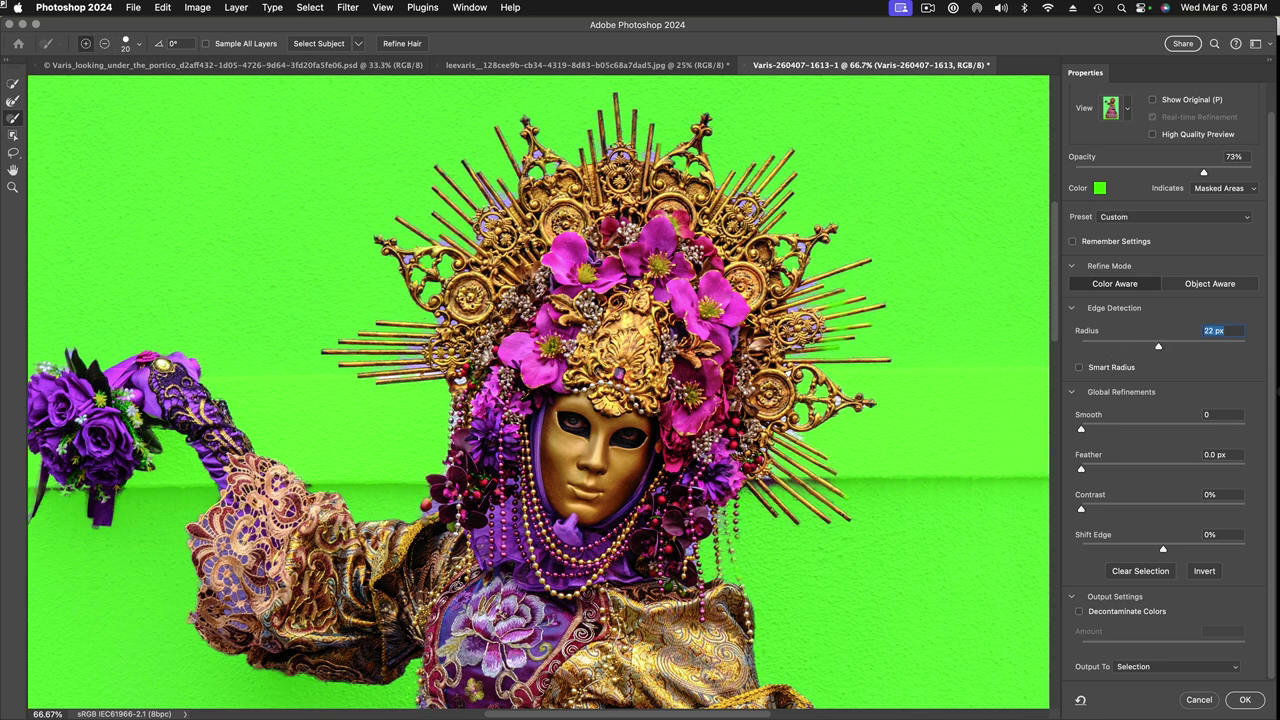
text(0)
key(Return)
key(alt)
drag(1081, 348, 1154, 348)
scroll(807, 618, down, 15)
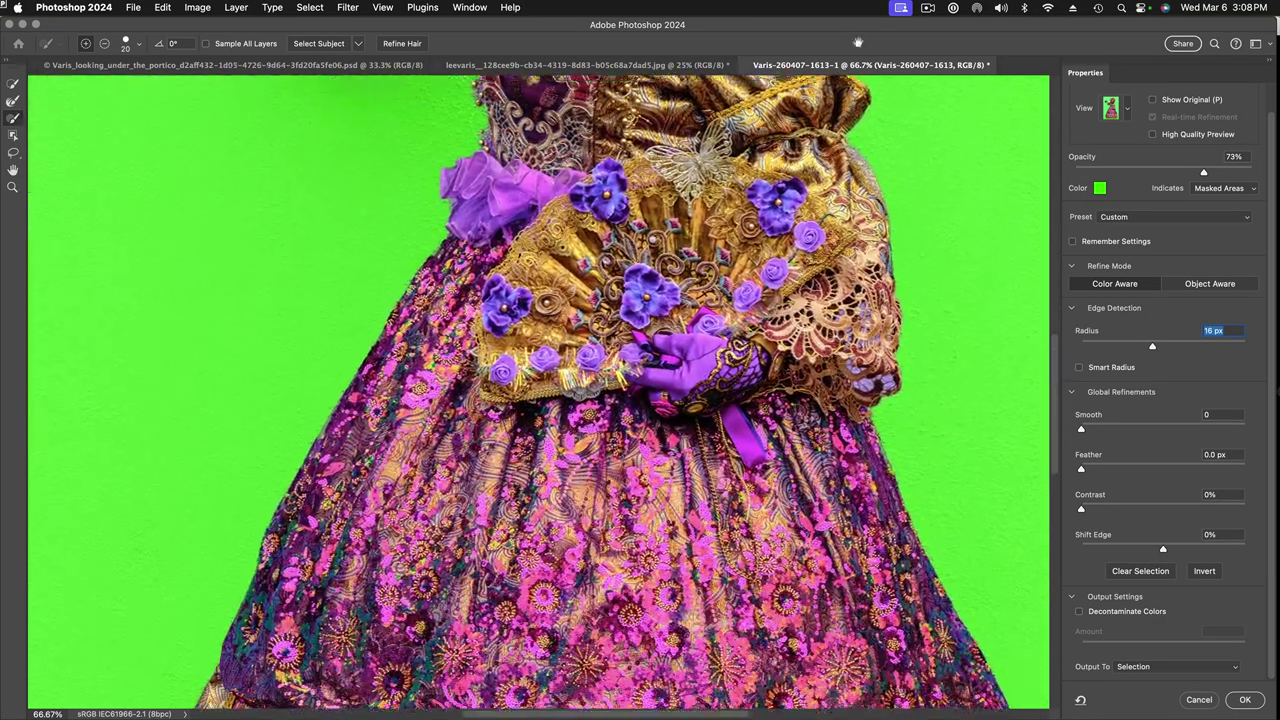
scroll(577, 77, up, 15)
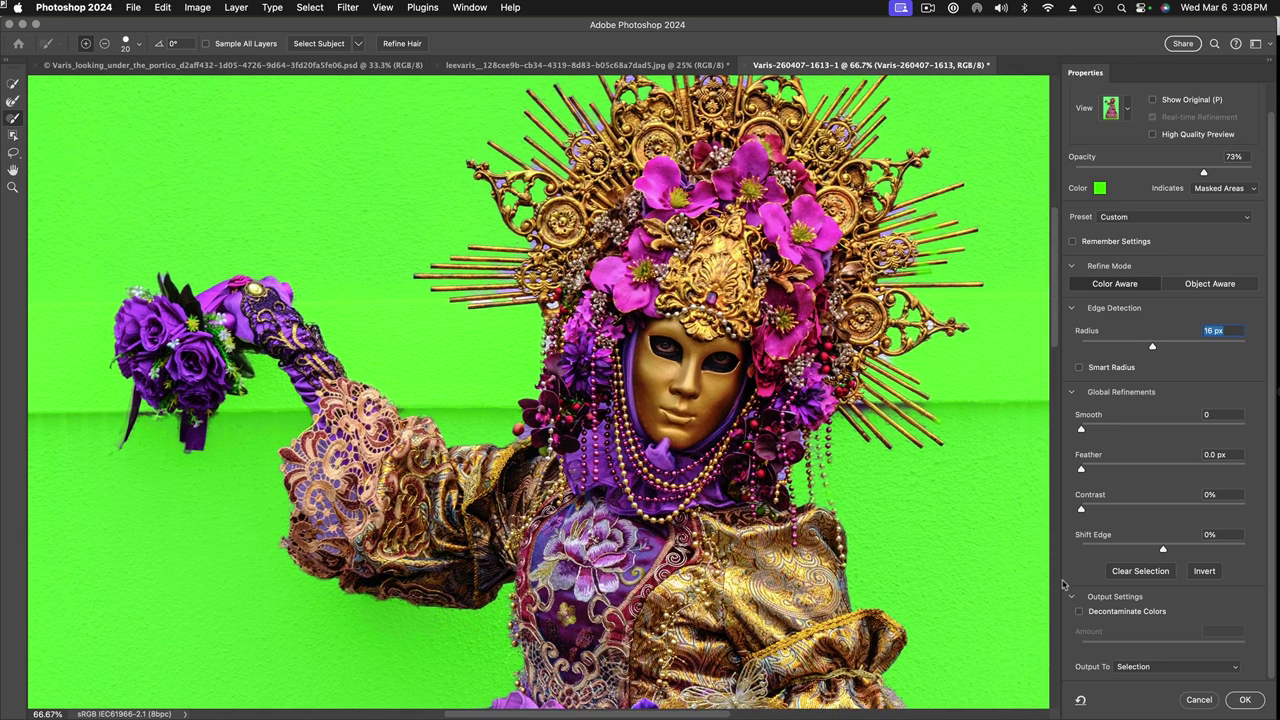
click(1245, 701)
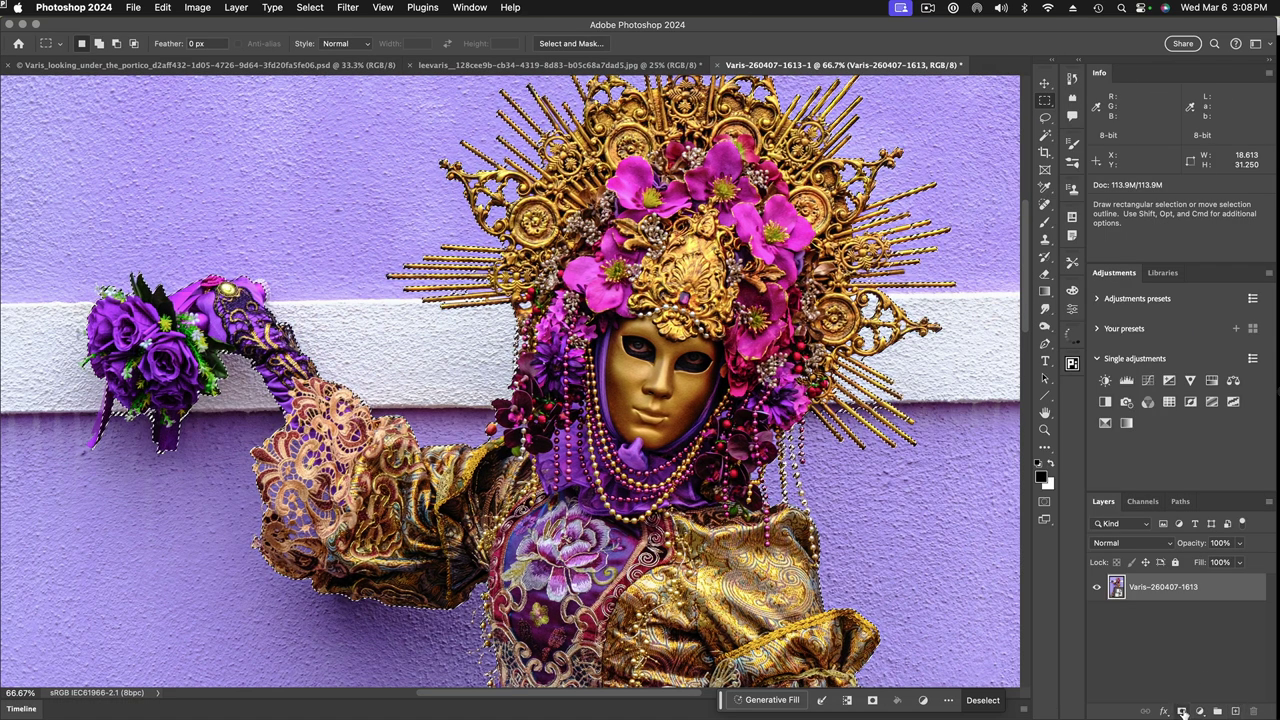
Step: Add a layer mask hiding the lilac wall around the purple-gowned figure
click(1183, 711)
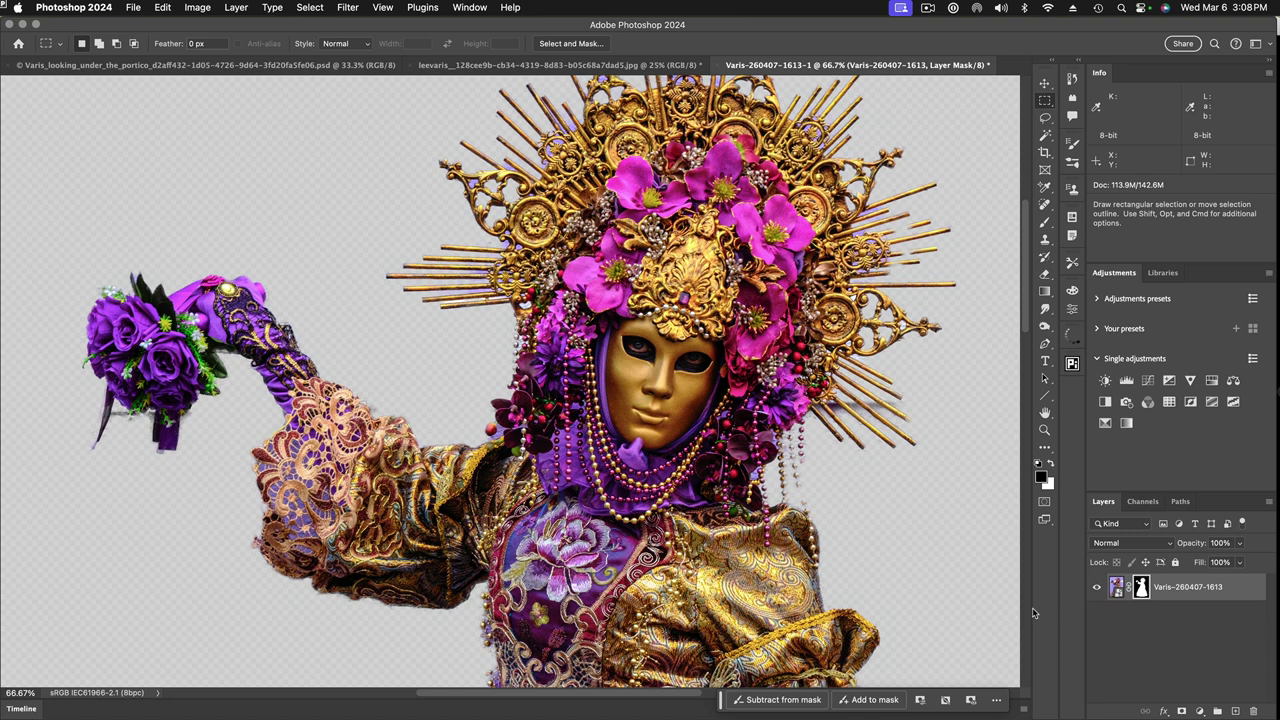
key(super+minus)
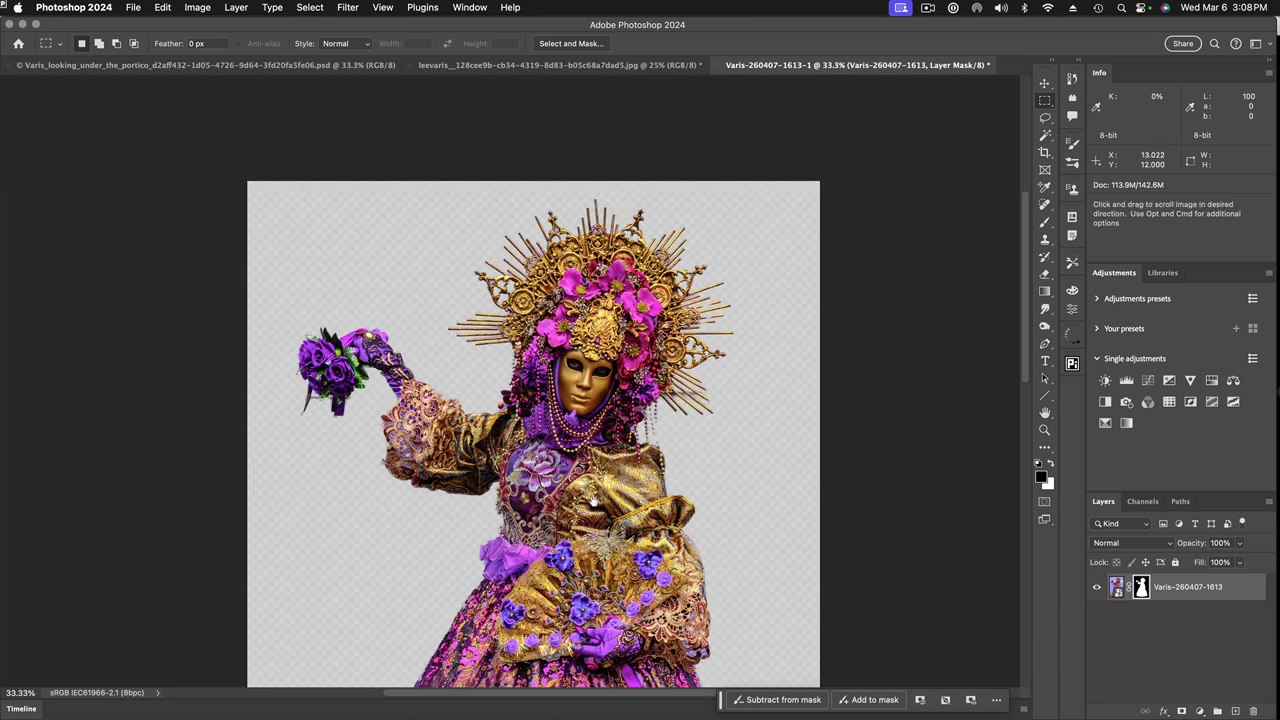
scroll(614, 160, down, 3)
scroll(614, 160, left, 4)
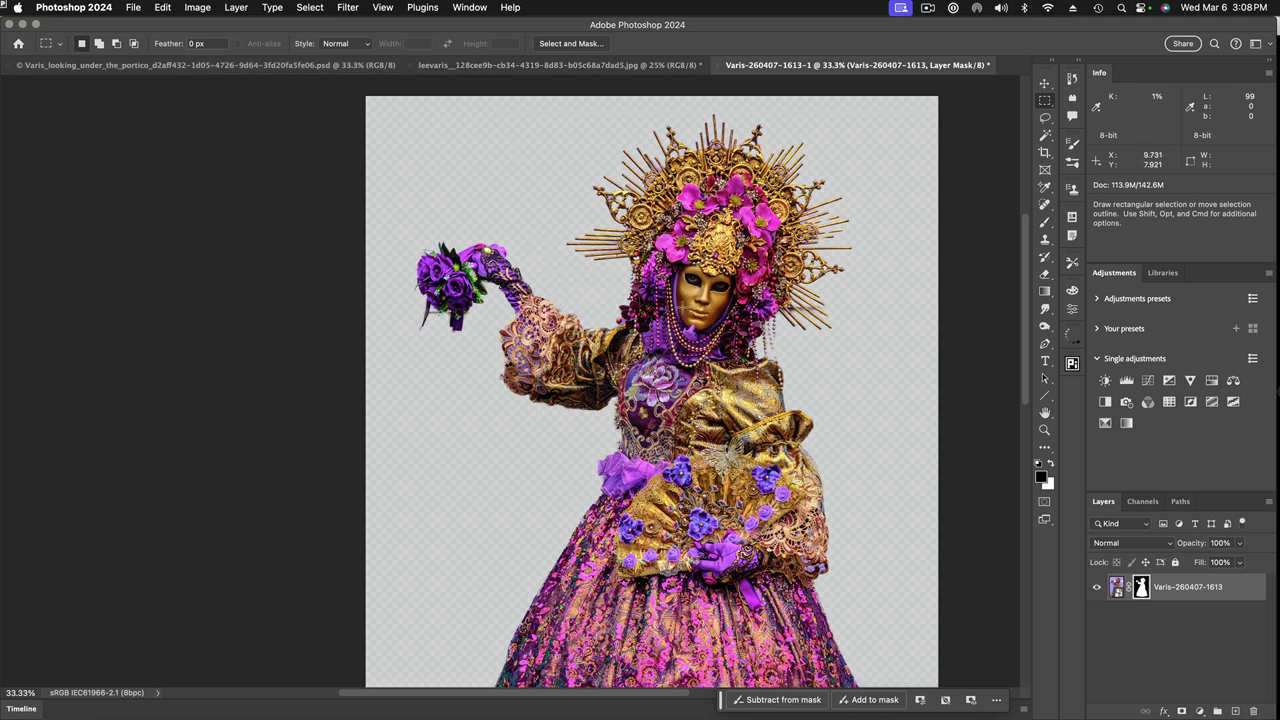
Step: Drag the masked figure into the foggy portico document as a new layer
drag(796, 67, 484, 68)
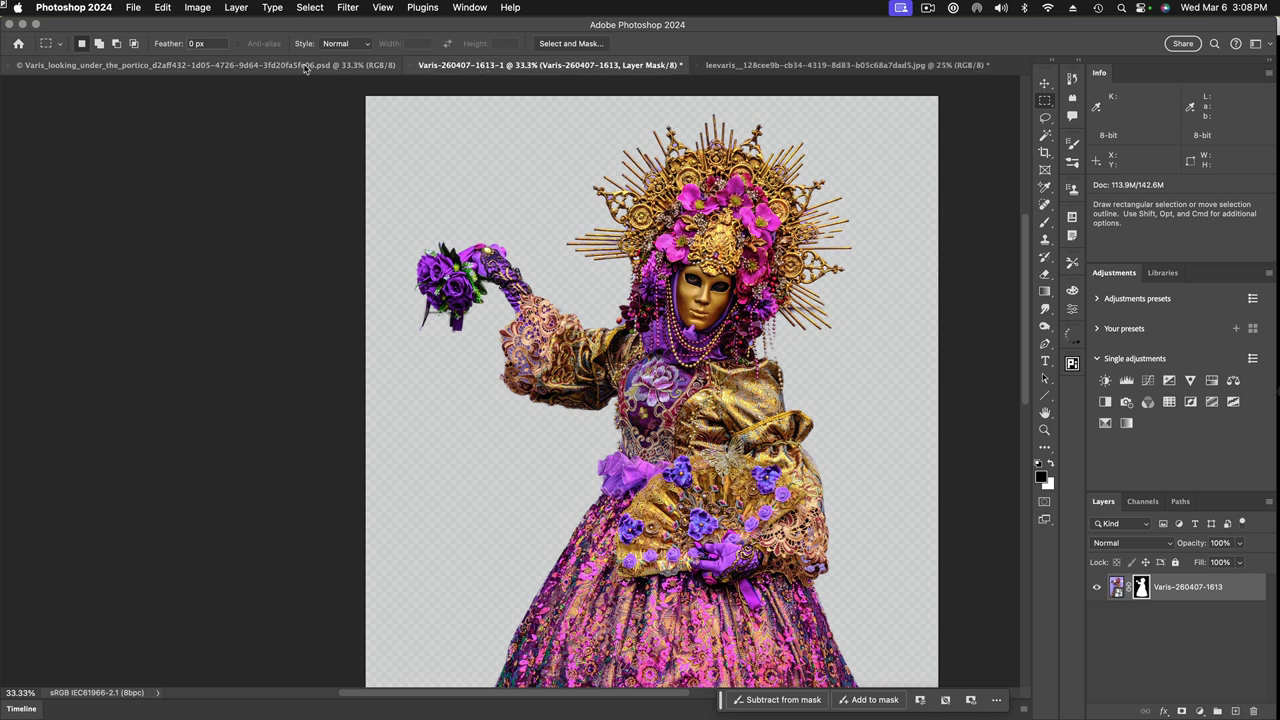
click(1044, 82)
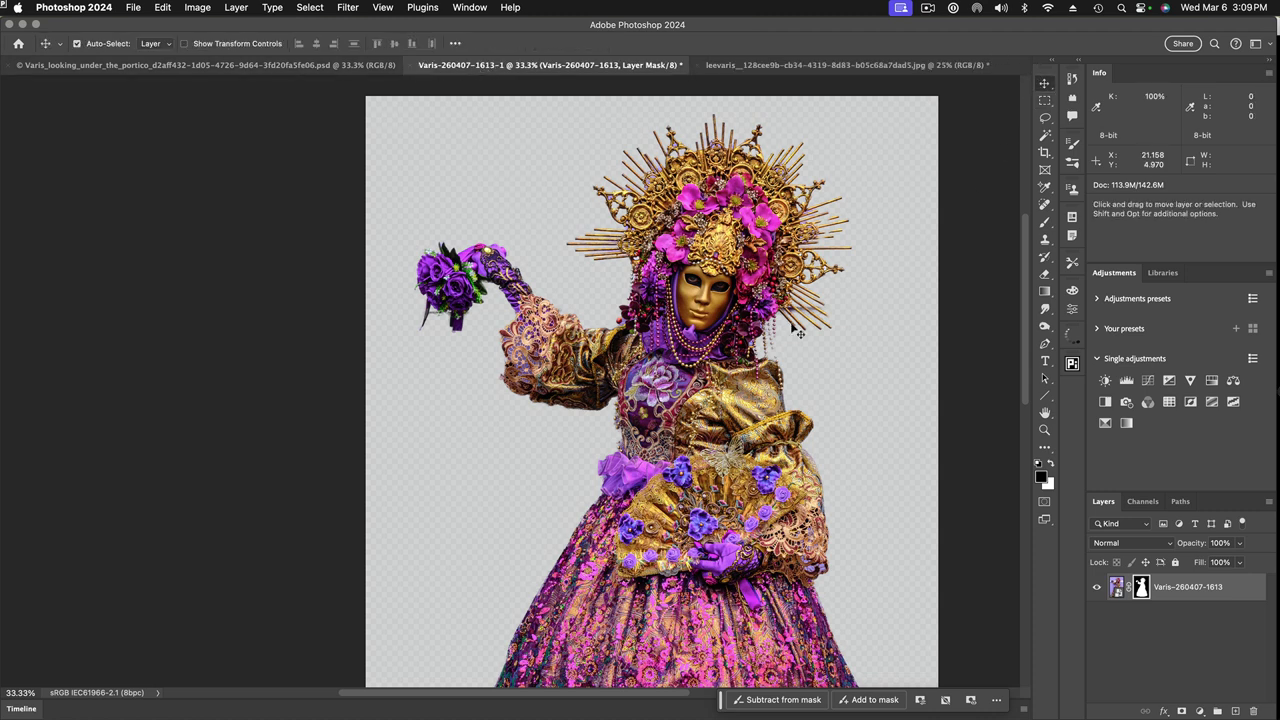
drag(676, 367, 274, 62)
drag(510, 277, 710, 426)
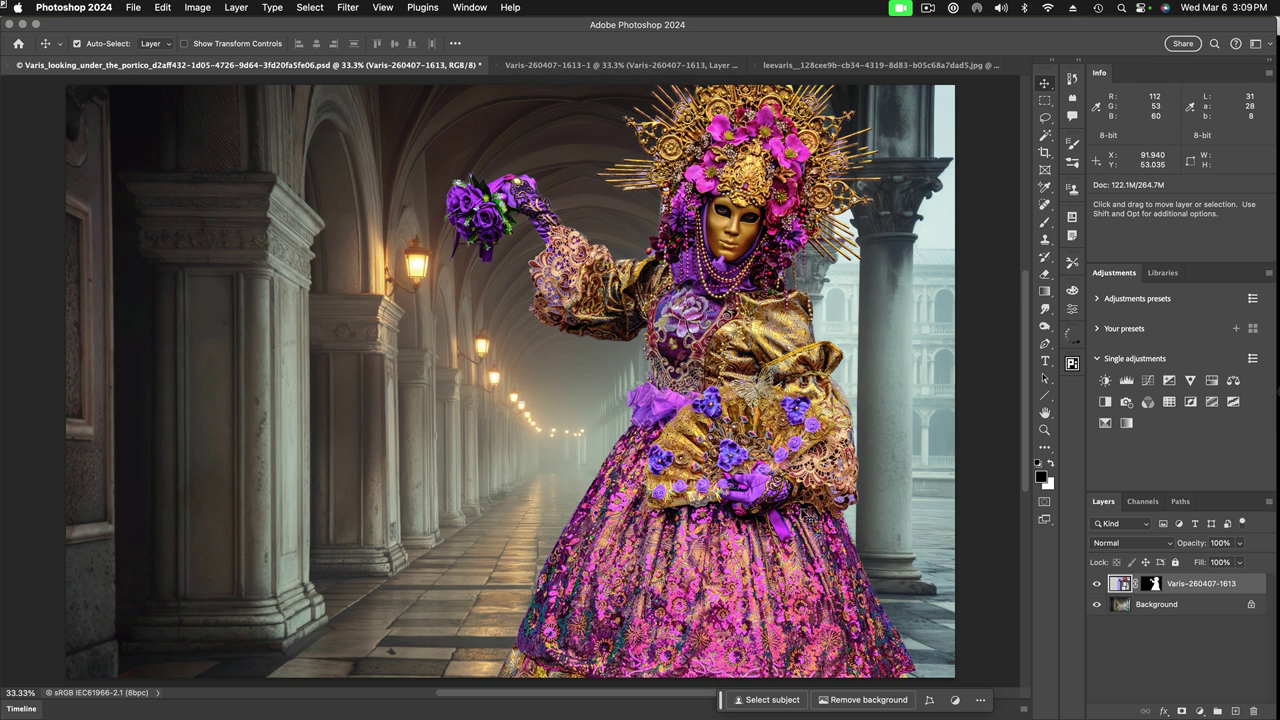
Step: Scale the purple-gowned figure down to about 37% and position it beside the right-hand column
key(super)
key(super+t)
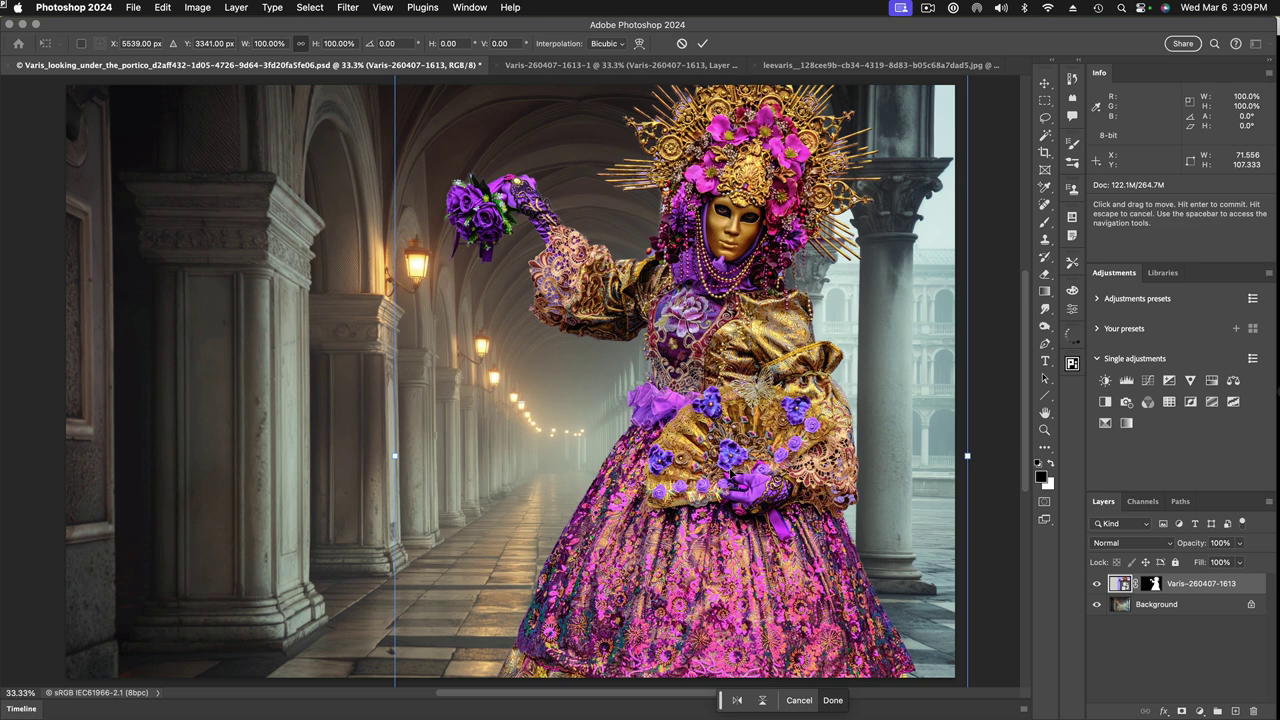
key(super+minus)
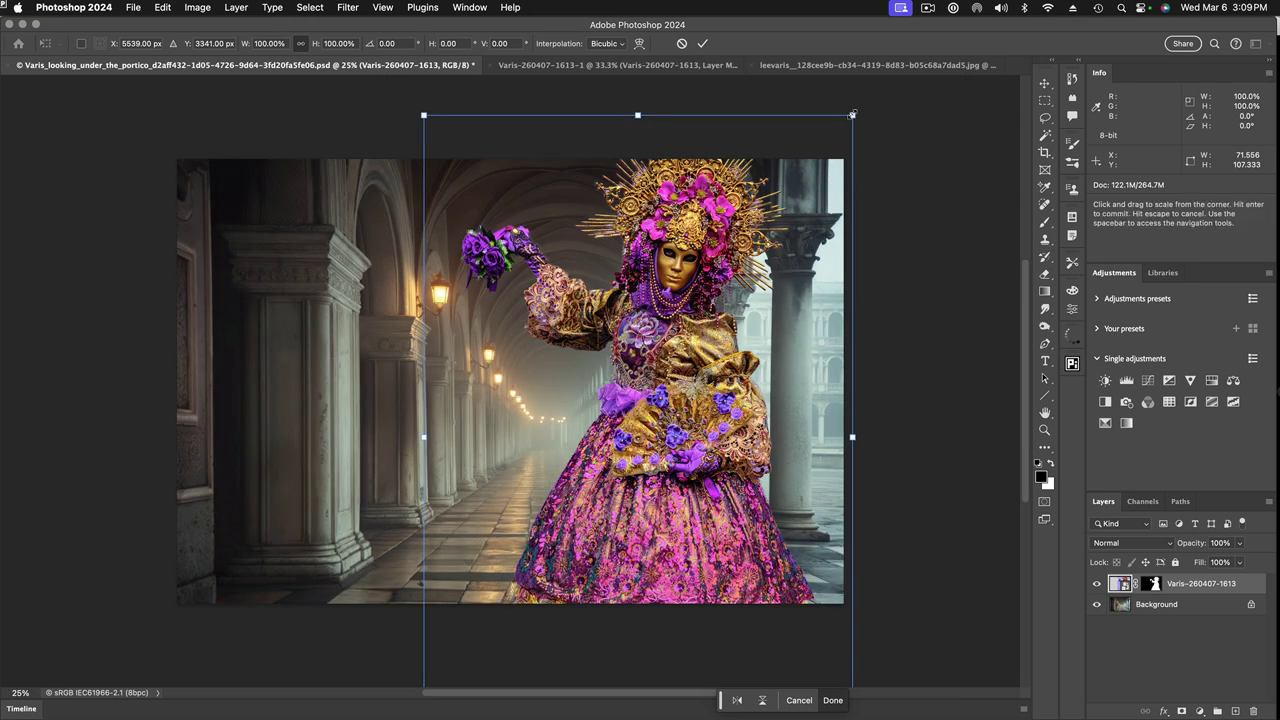
drag(852, 115, 611, 380)
drag(561, 489, 704, 318)
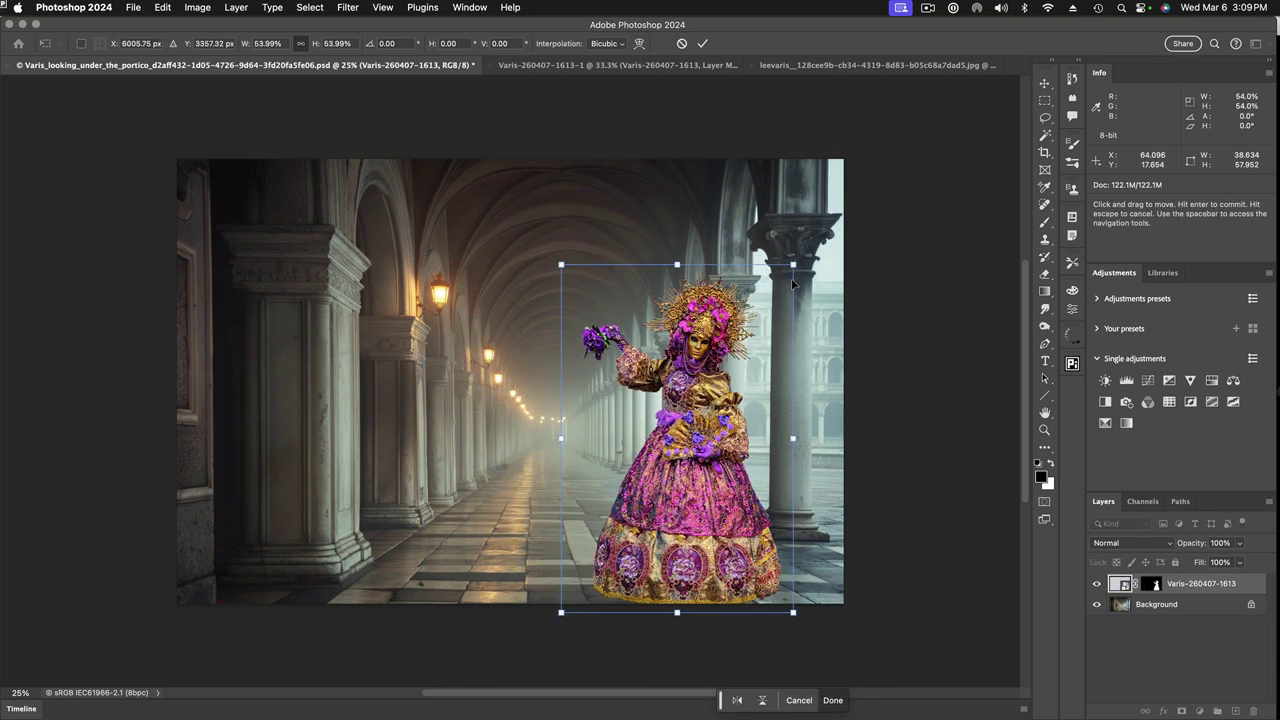
drag(793, 264, 740, 343)
drag(663, 459, 683, 409)
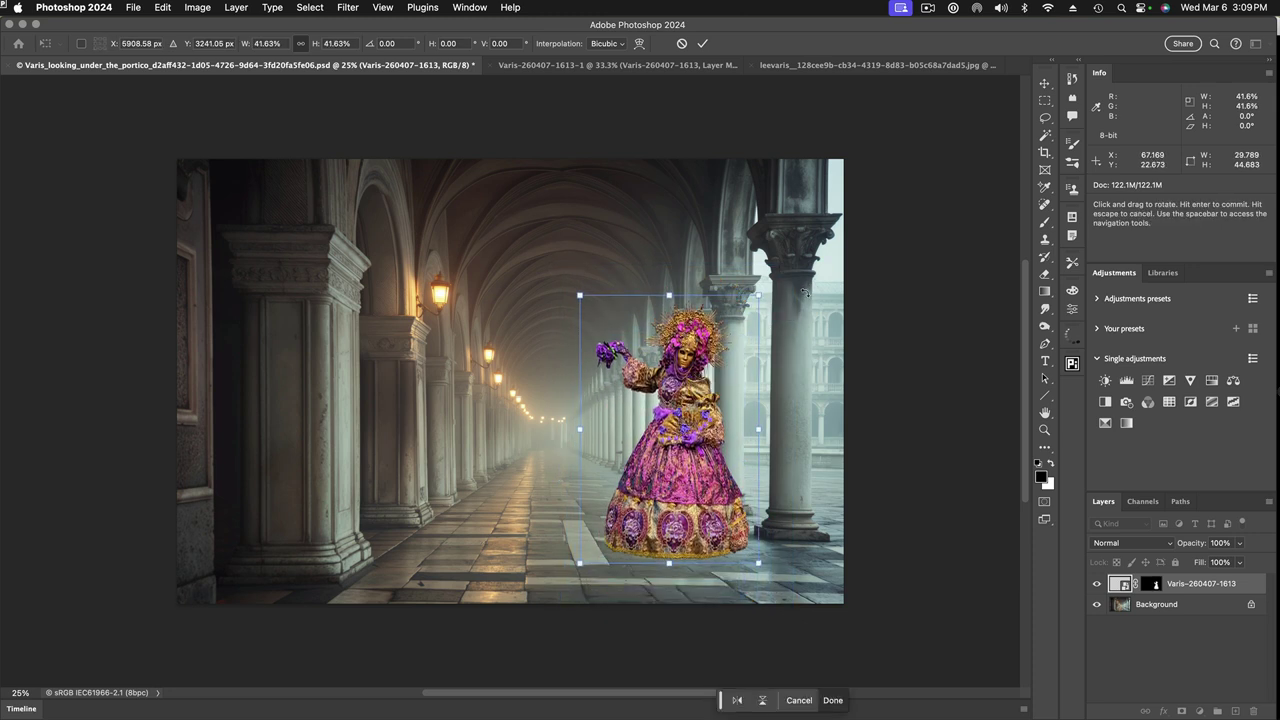
drag(758, 296, 752, 302)
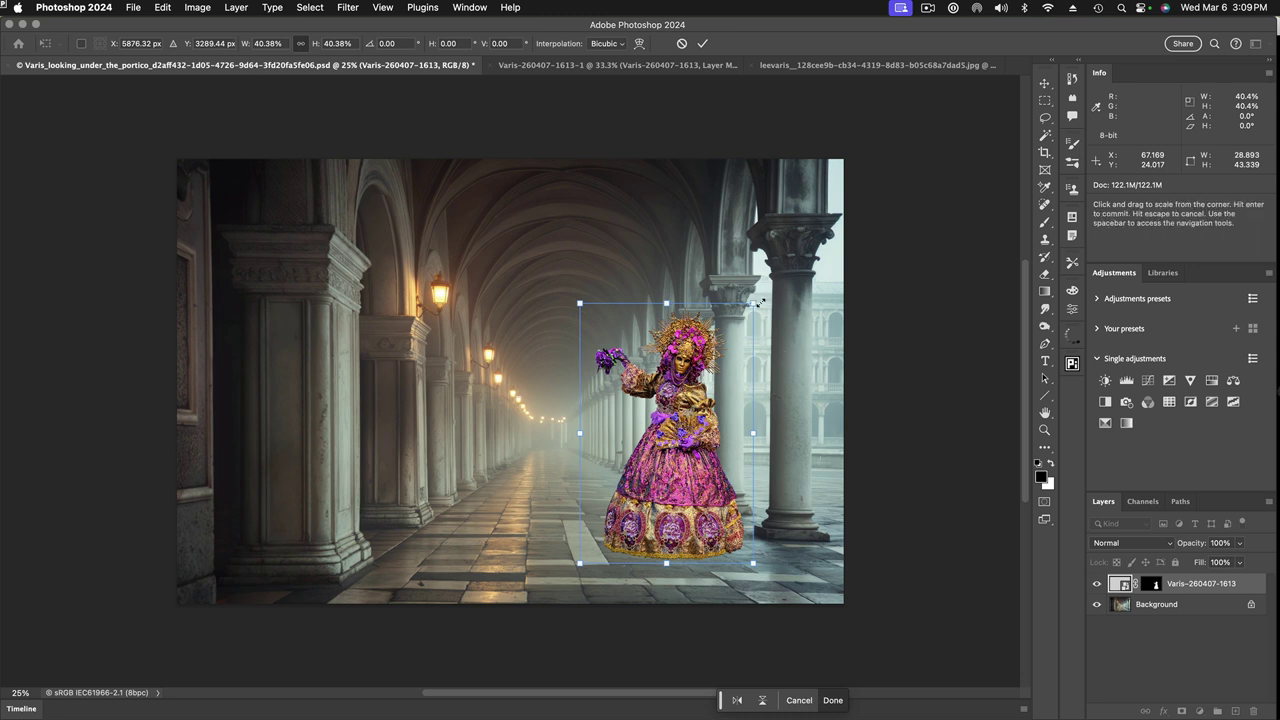
drag(755, 301, 749, 310)
drag(680, 340, 691, 328)
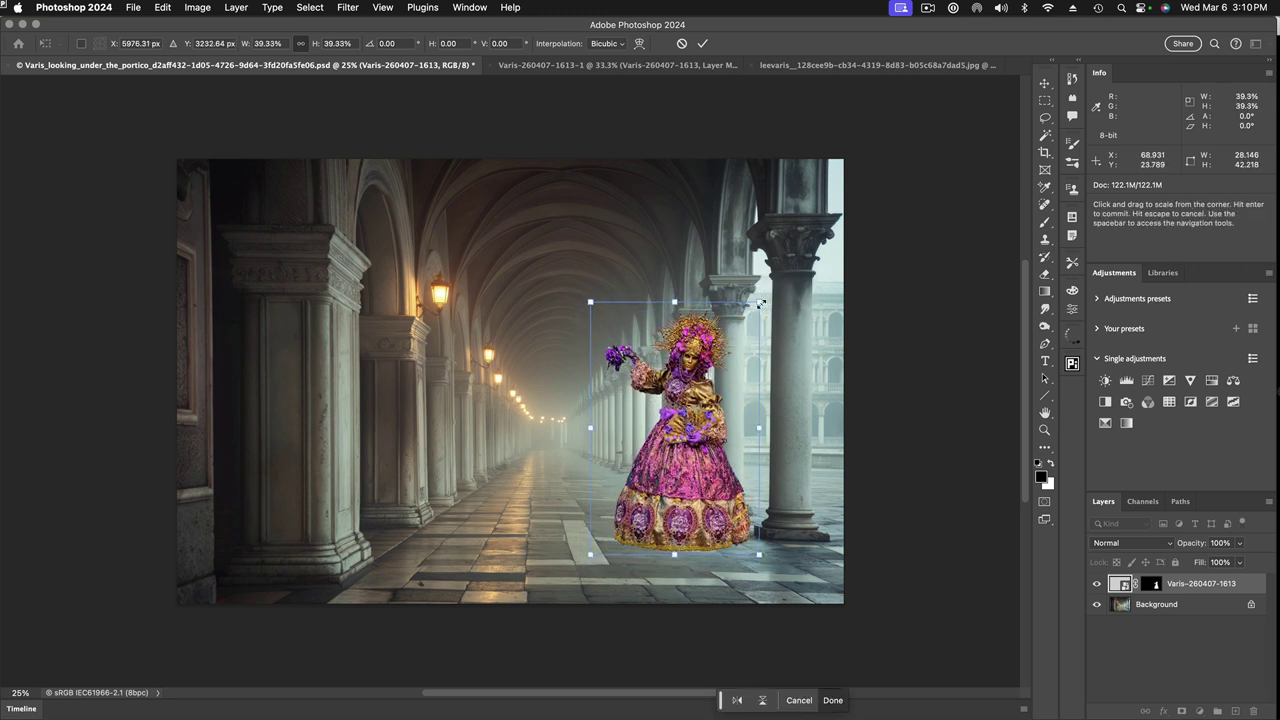
drag(759, 302, 753, 310)
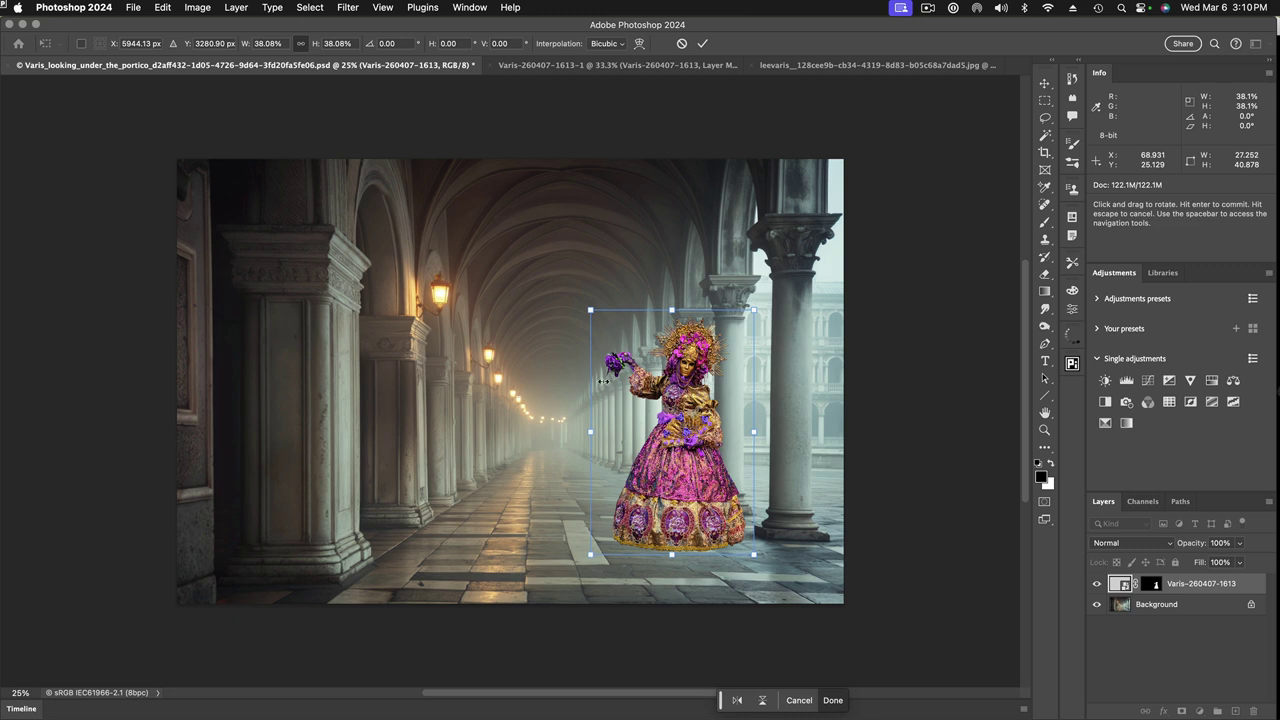
drag(755, 308, 750, 316)
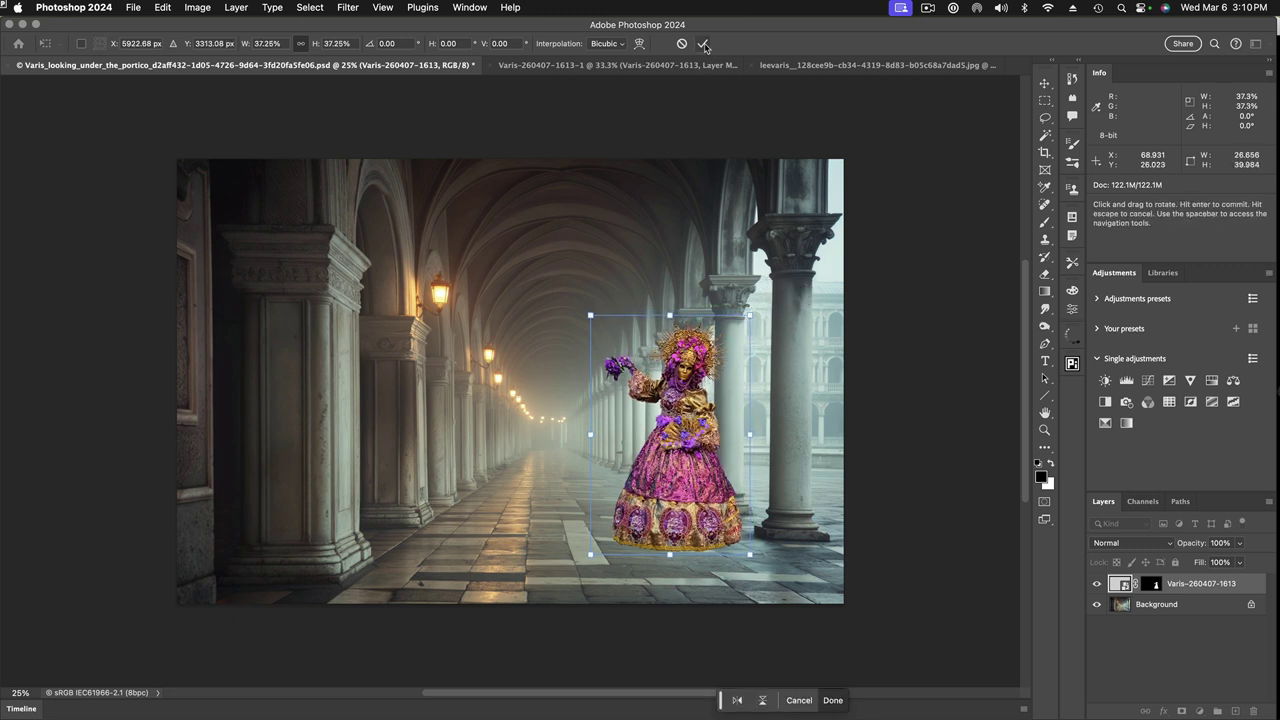
Step: Commit the figure's resize, flip it horizontally, and stand it on the floor beside the right-hand column
click(161, 7)
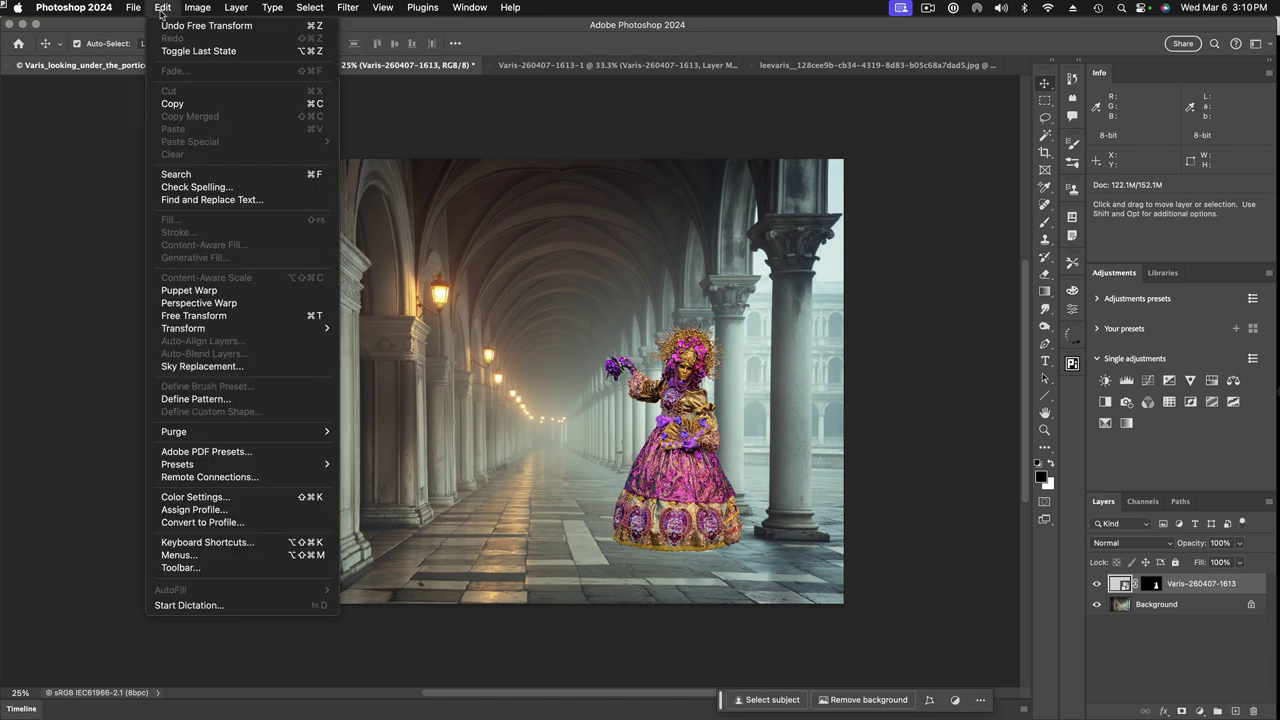
mouse_move(181, 335)
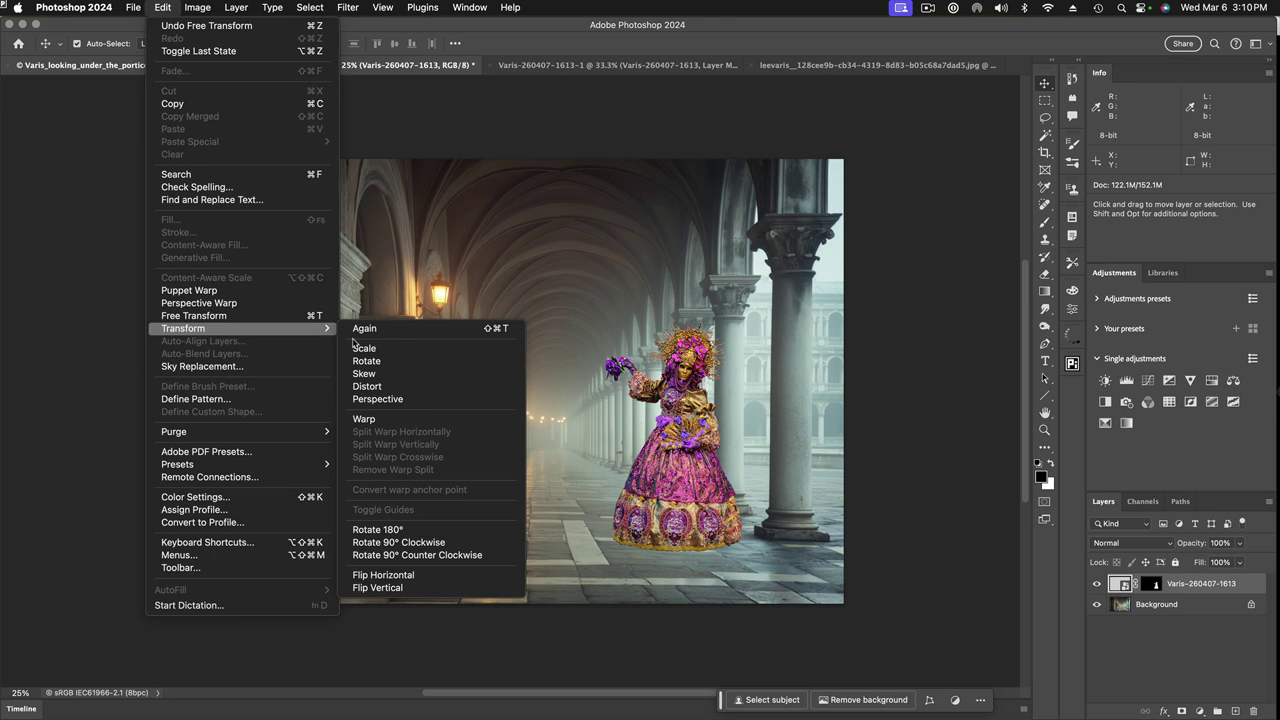
click(420, 576)
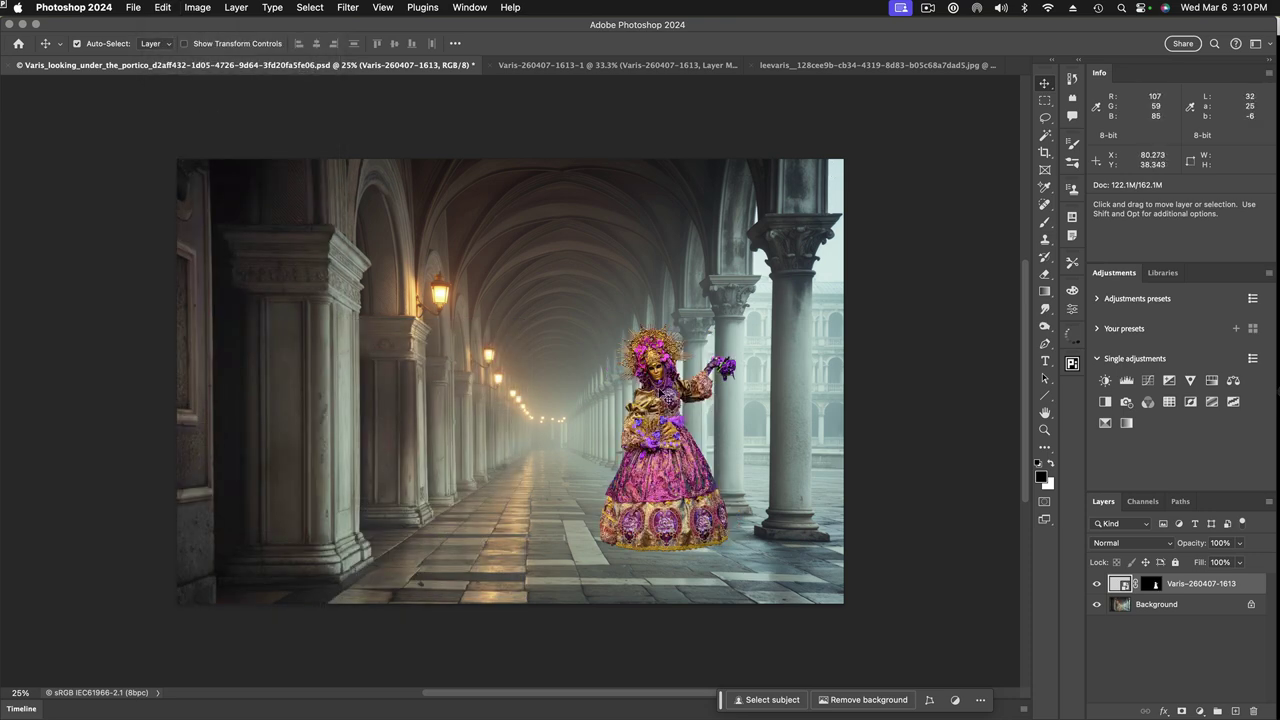
drag(720, 365, 780, 378)
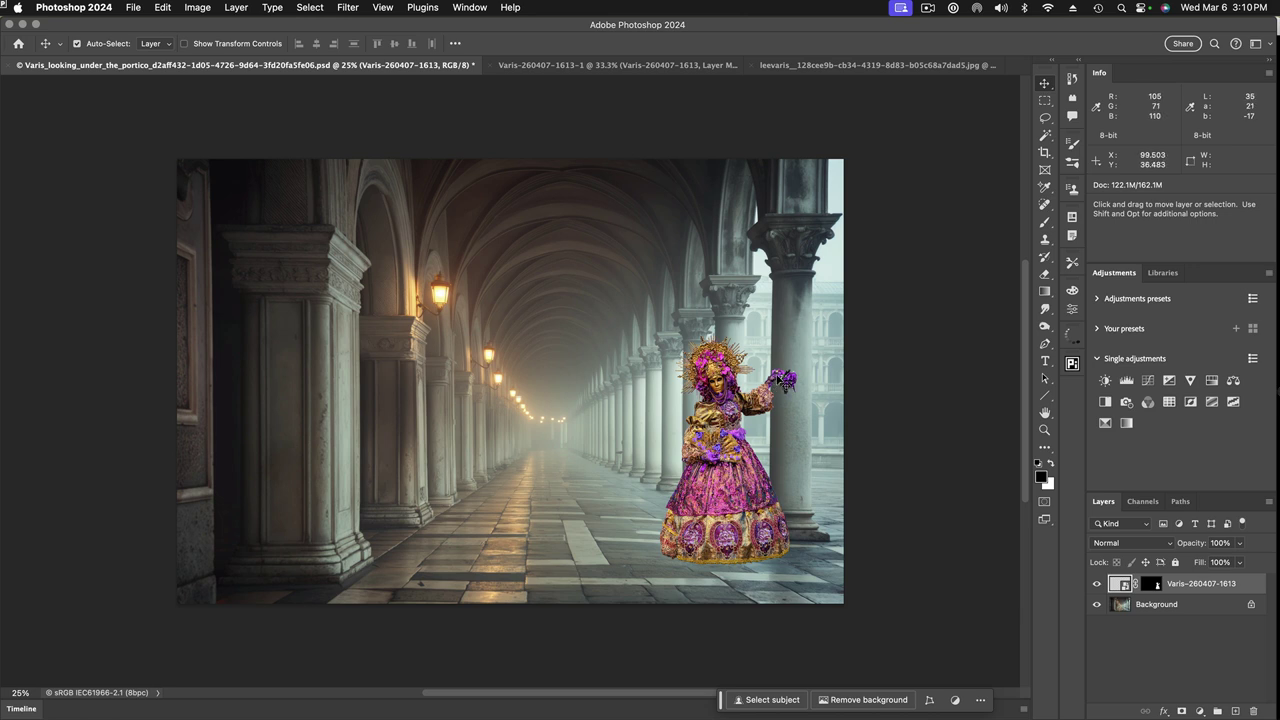
drag(716, 410, 722, 399)
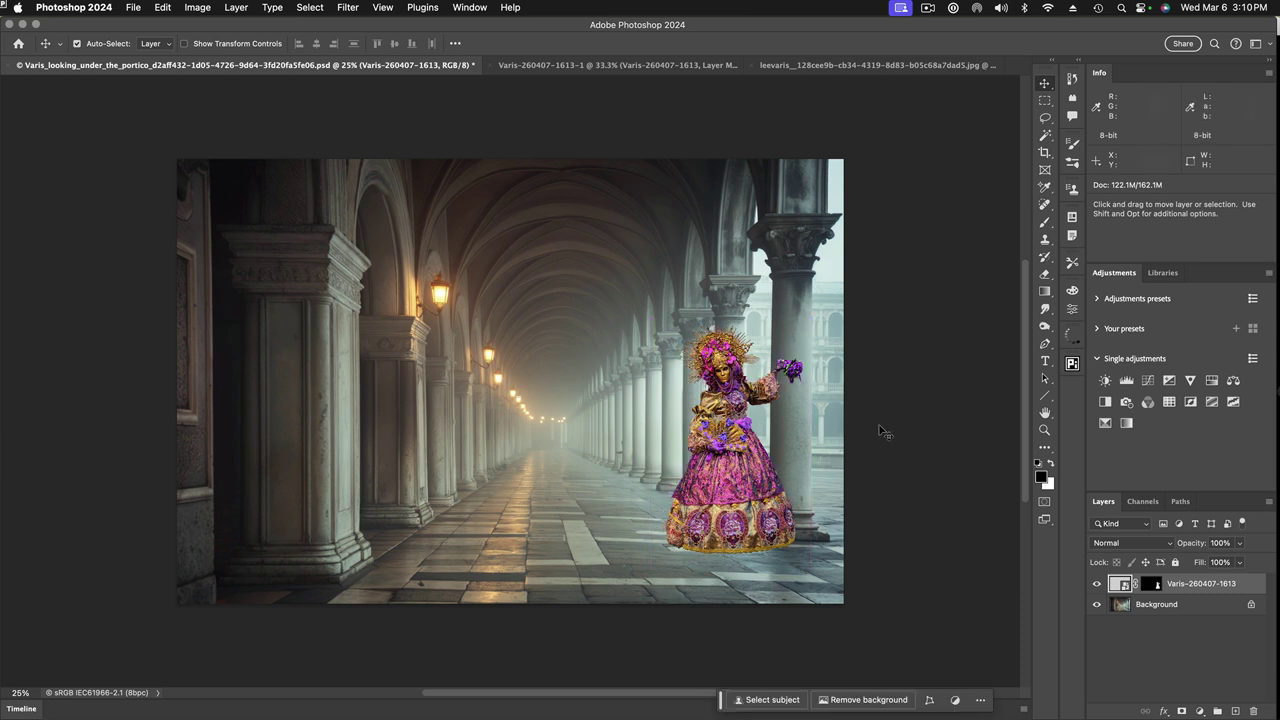
Step: Zoom to 50% on the costumed figure and pan to frame the arcade floor around her
key(h)
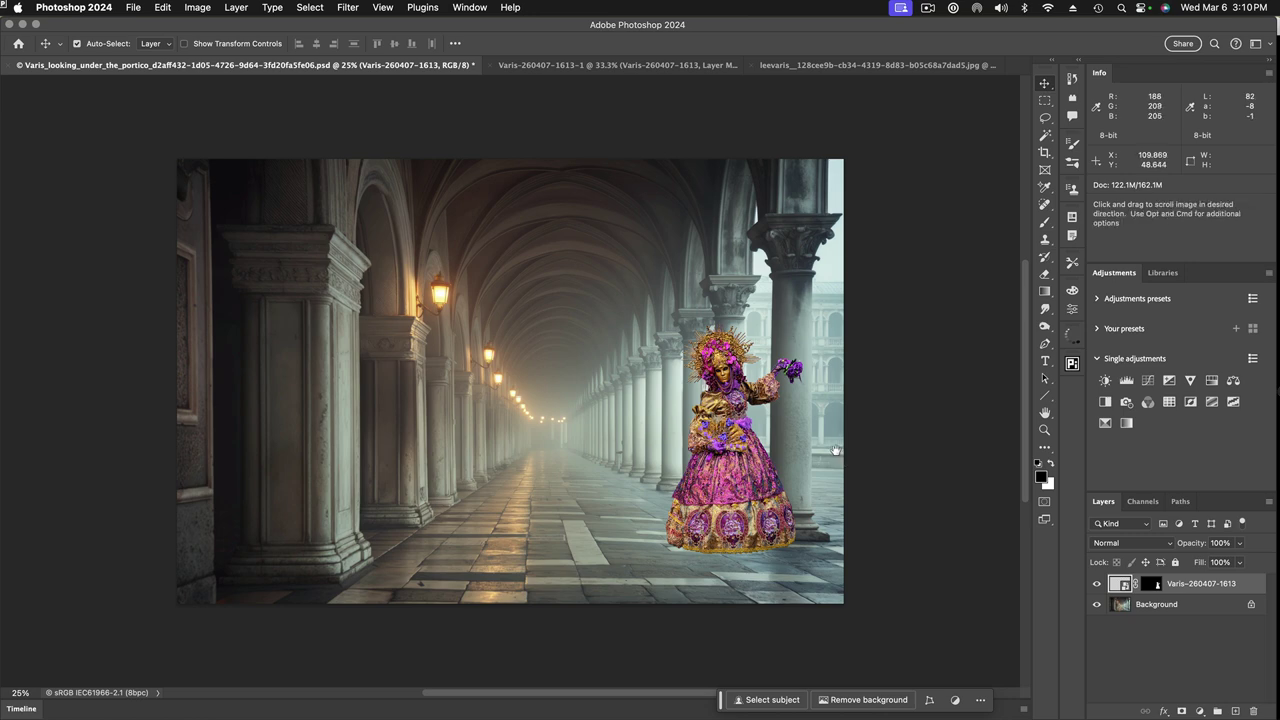
key(z)
click(731, 421)
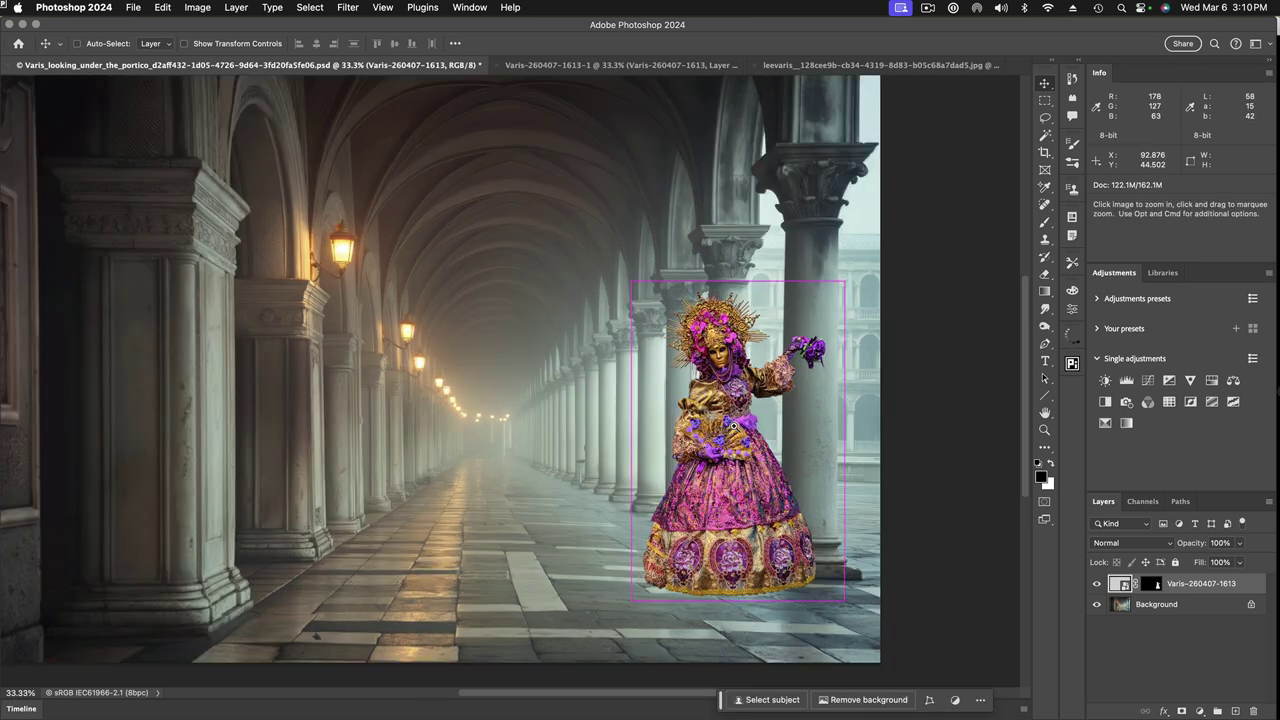
key(h)
drag(731, 421, 709, 386)
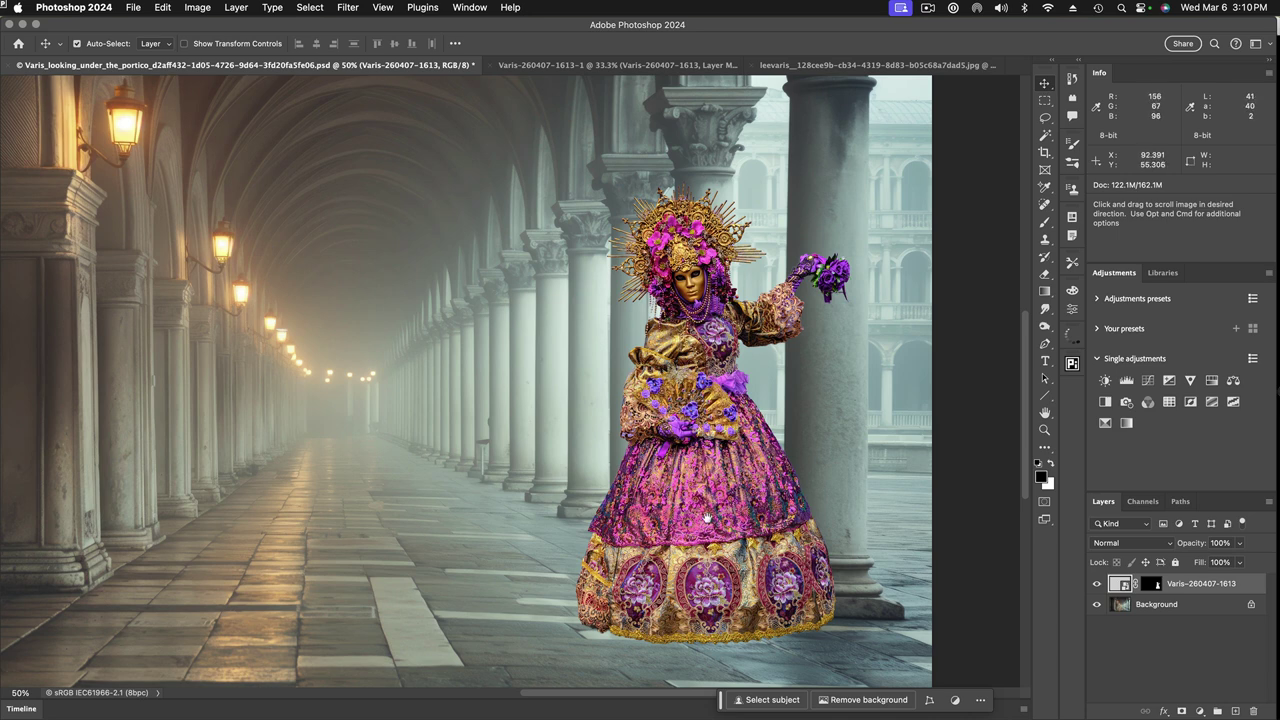
scroll(800, 280, up, 2)
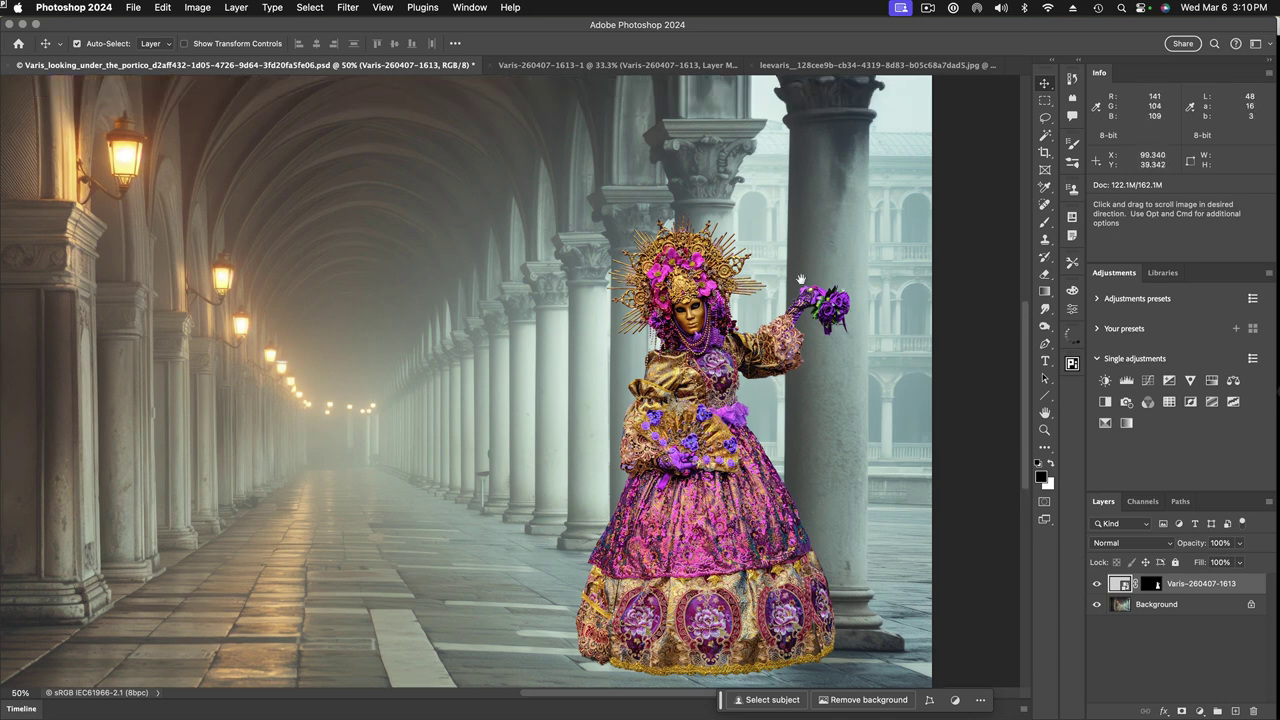
Step: Add a new empty layer above Background and name it 'drop shadow'
key(v)
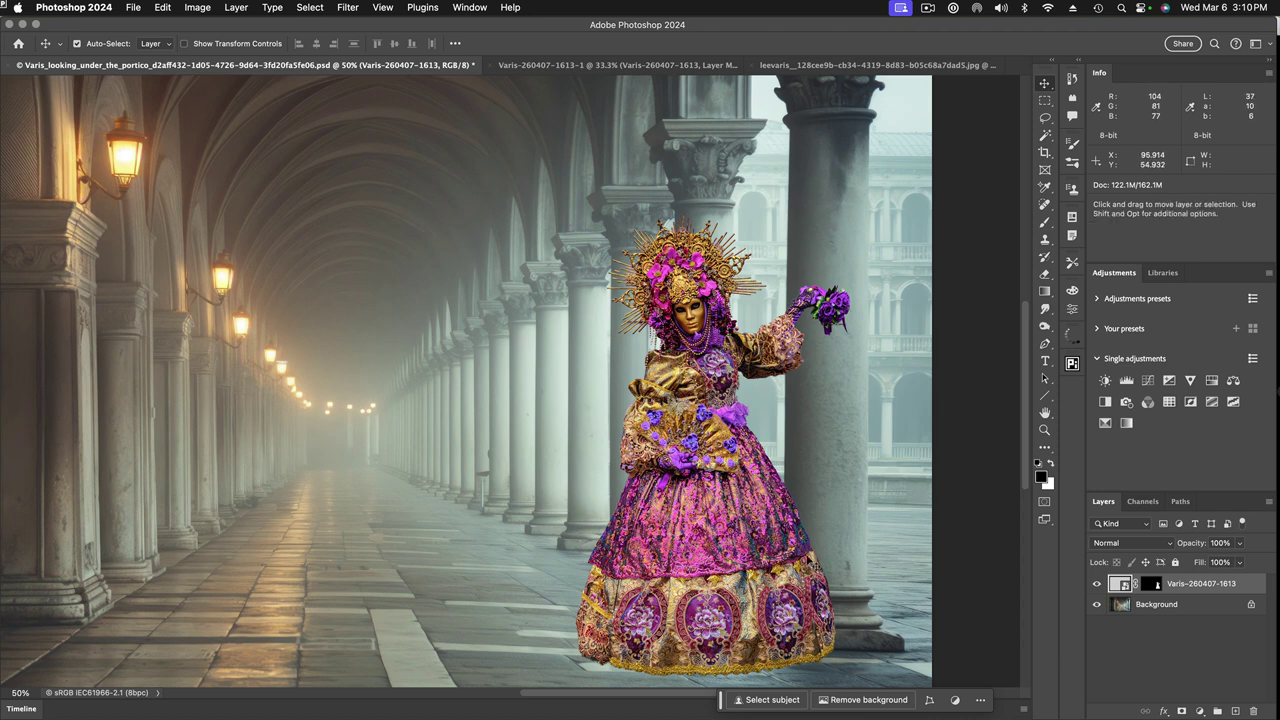
click(1208, 605)
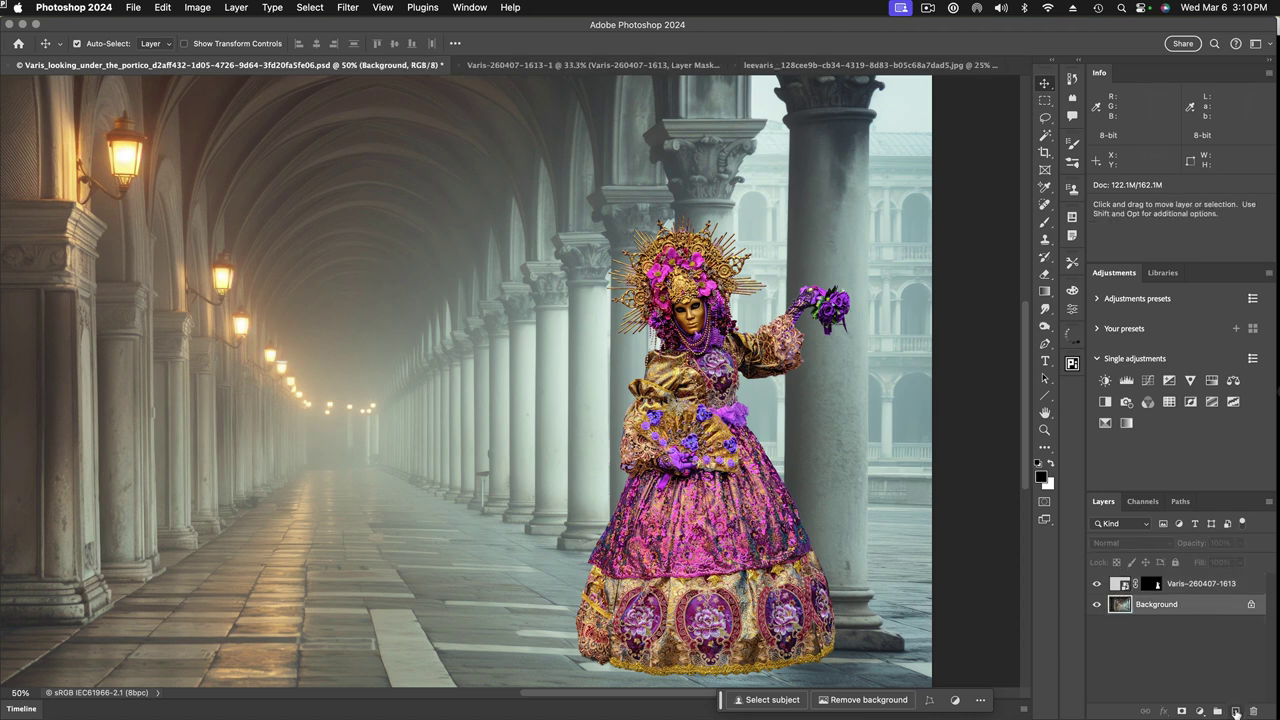
click(1236, 711)
double_click(1145, 605)
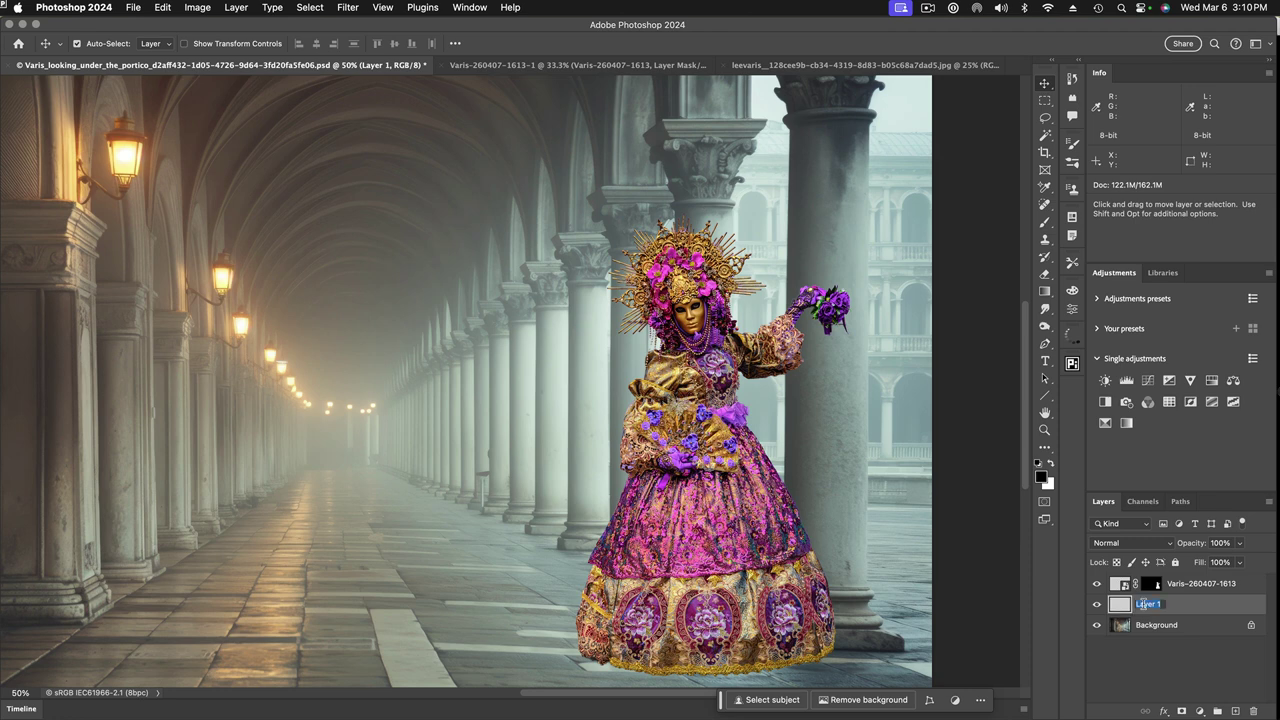
text(drop shadow)
key(Return)
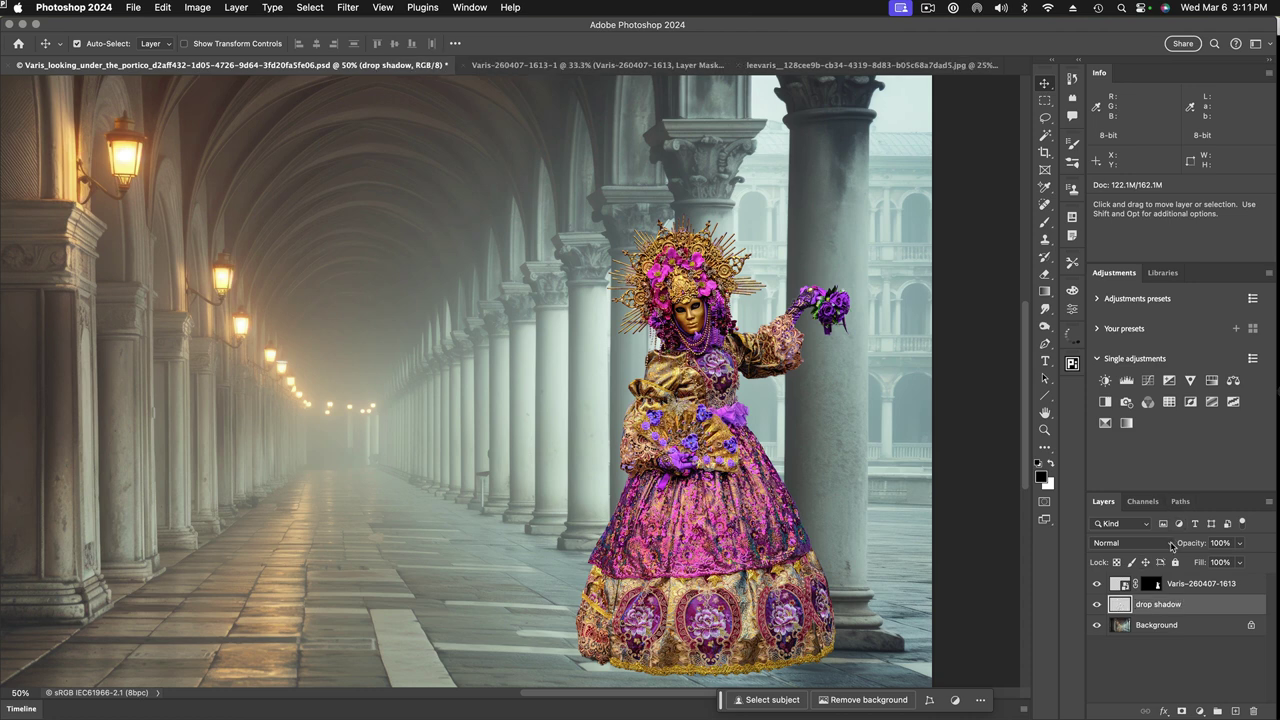
Step: Set the drop shadow layer's blend mode to Multiply
click(1171, 545)
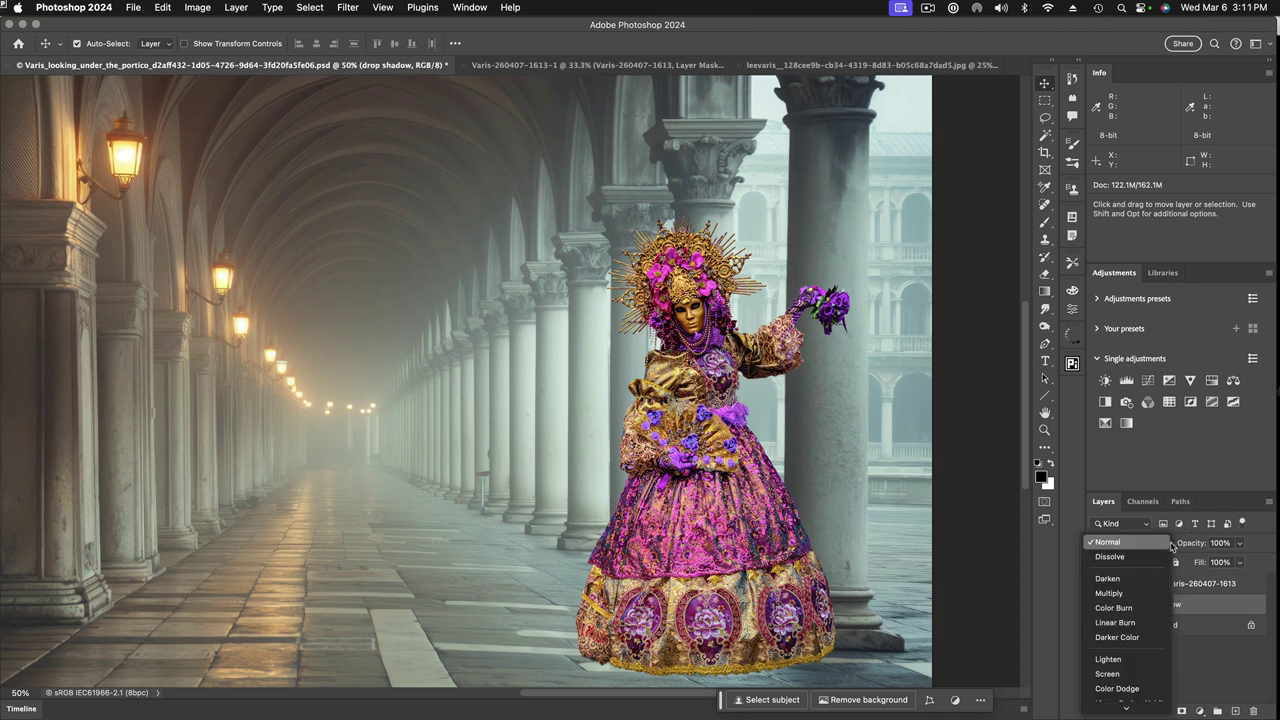
click(1118, 594)
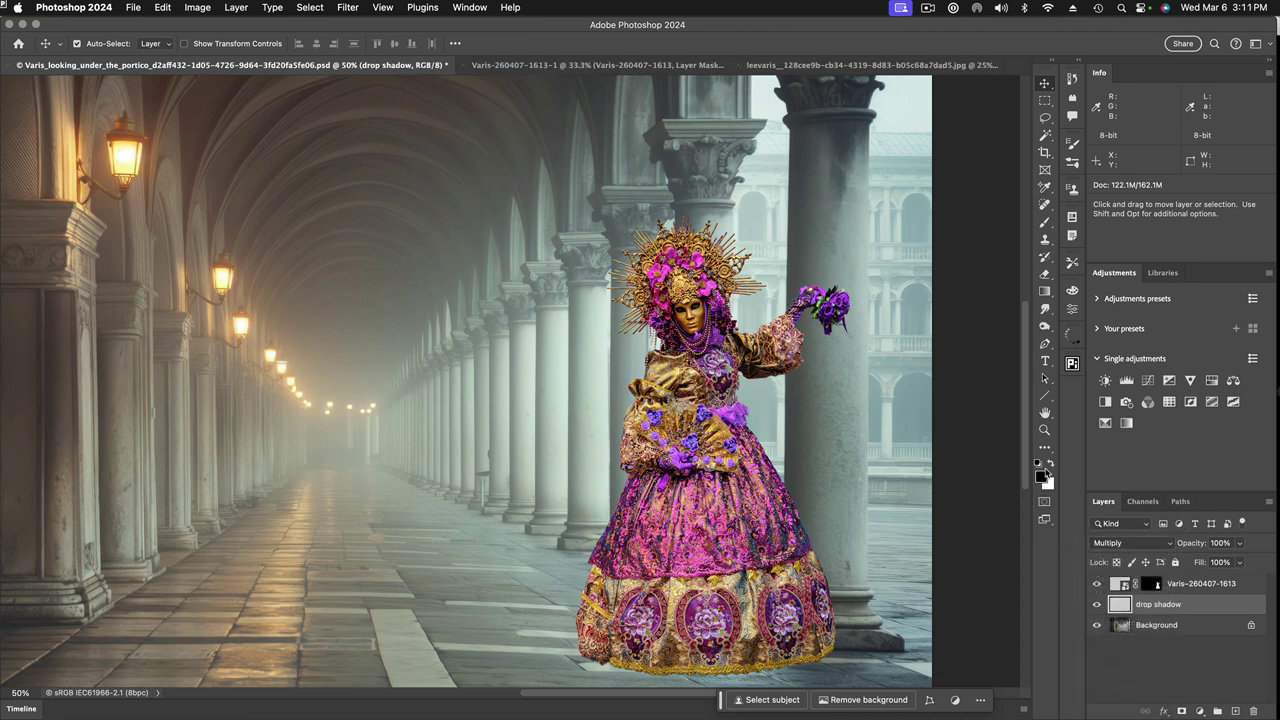
click(1045, 222)
Step: Enlarge the soft brush to 186 px and paint dark shadow along the floor under the dress hem
key(bracketright)
key(bracketright)
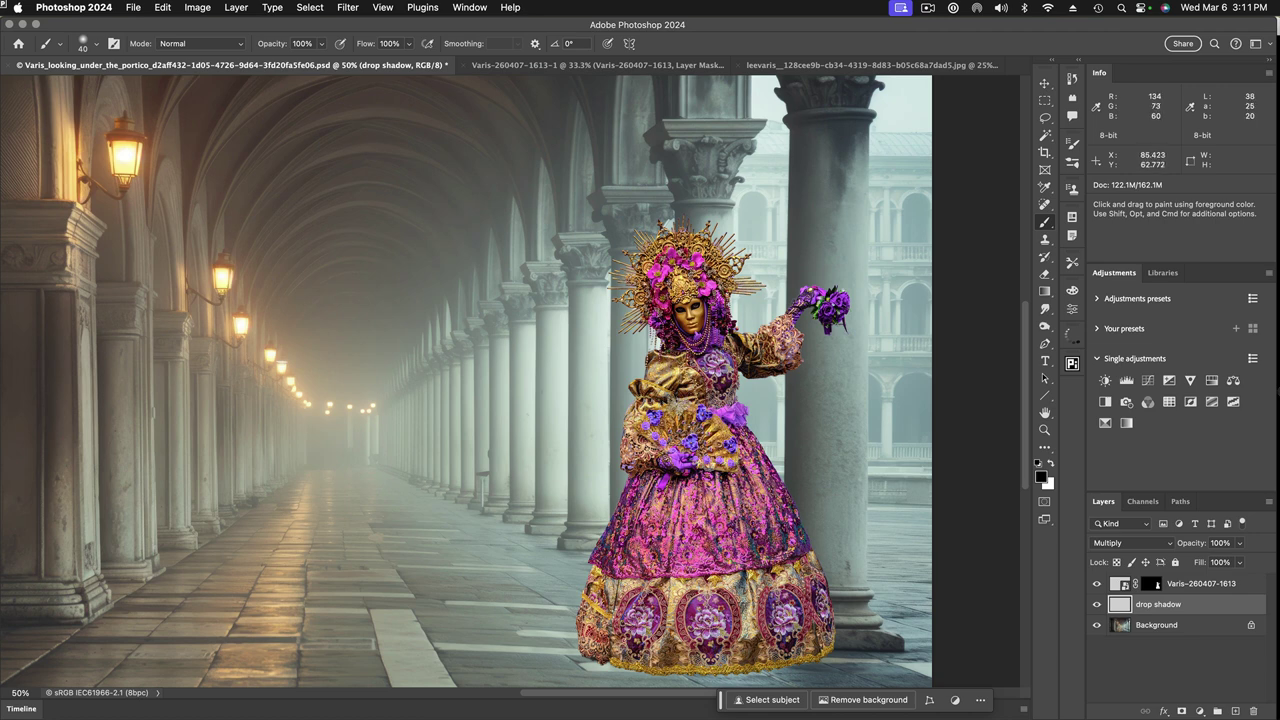
key(bracketright)
key(bracketright)
key(space)
drag(615, 656, 525, 548)
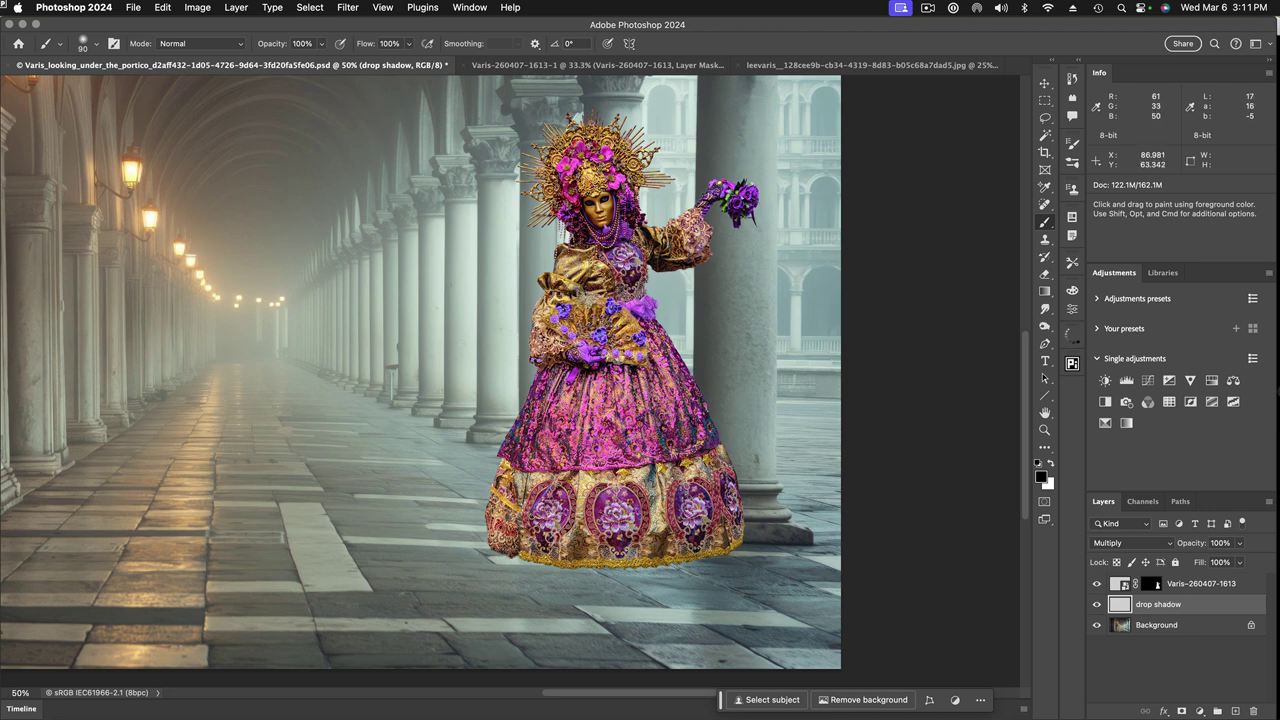
drag(440, 496, 455, 497)
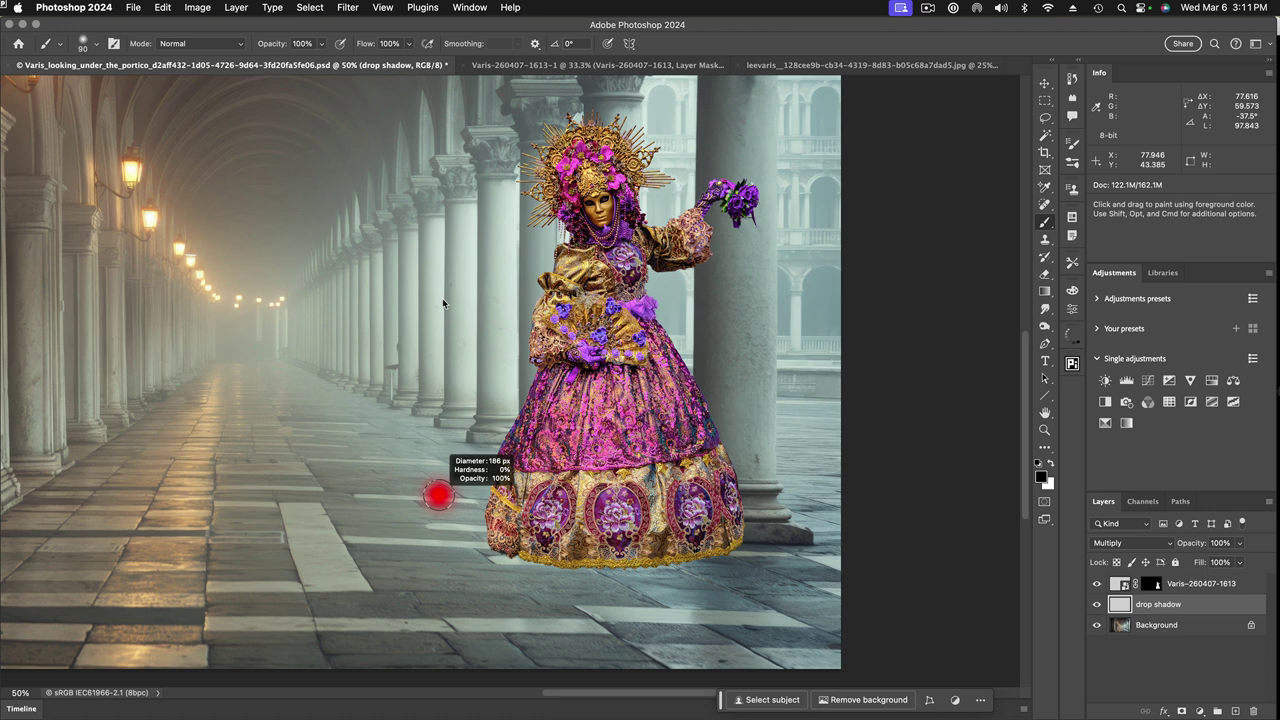
drag(438, 495, 440, 495)
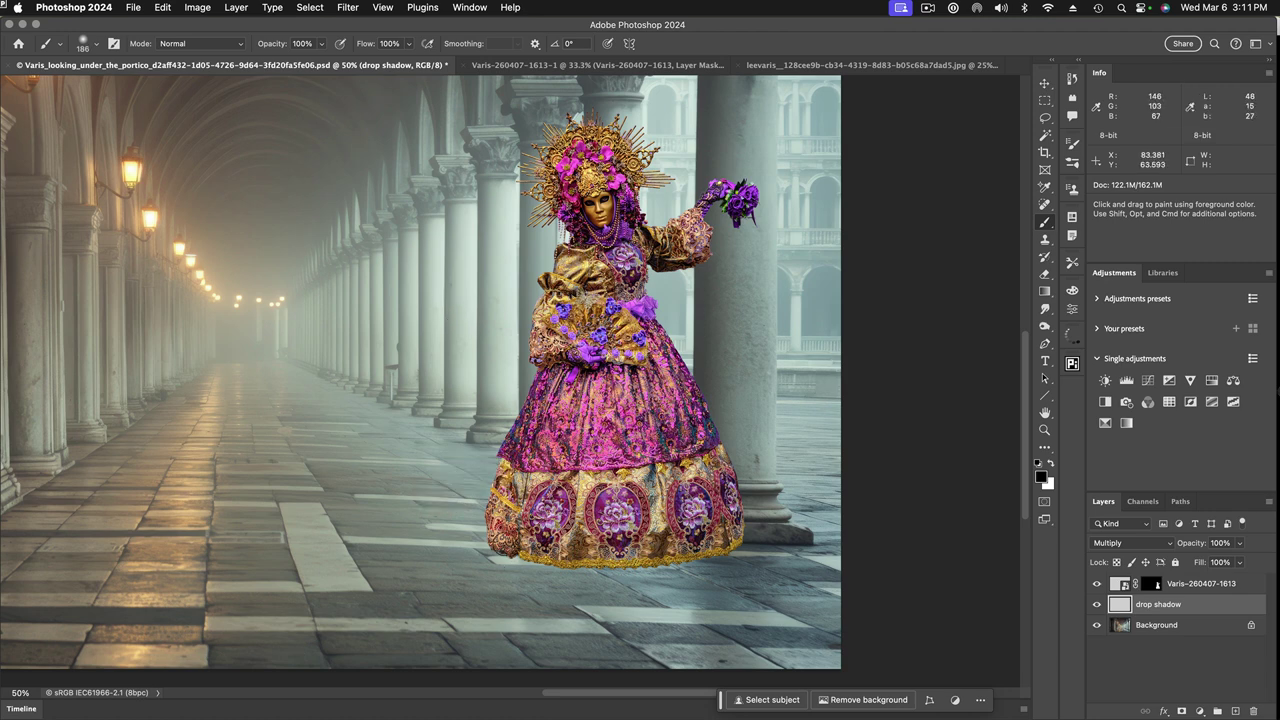
scroll(540, 552, up, 1)
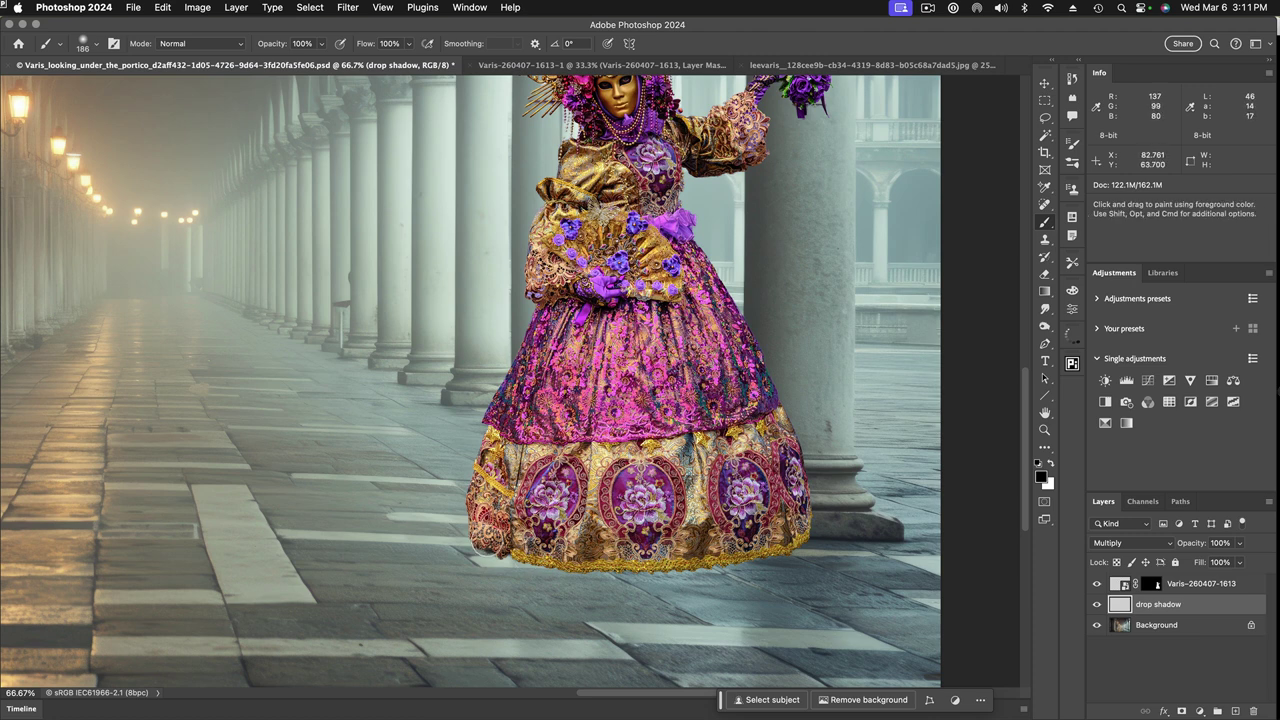
mouse_move(482, 548)
mouse_down()
mouse_move(627, 561)
mouse_move(780, 541)
mouse_move(634, 561)
mouse_move(530, 556)
mouse_move(648, 558)
mouse_up()
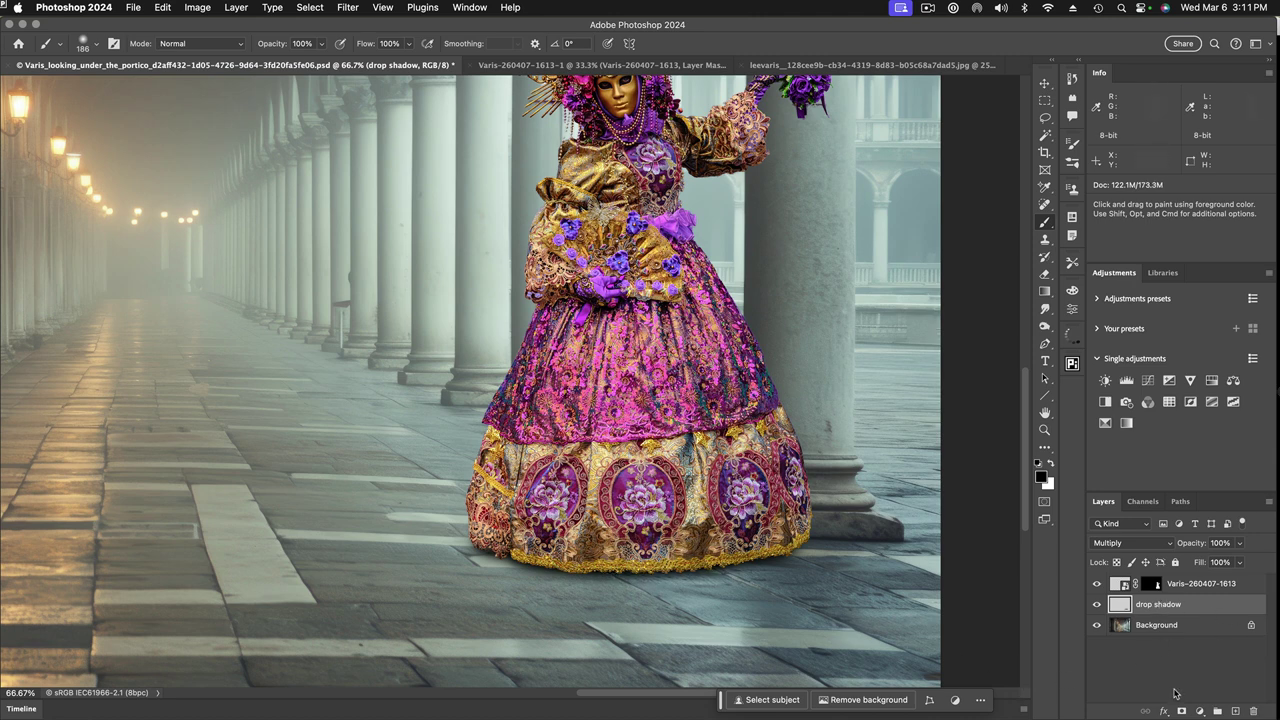
Step: Rename the drop shadow layer to 'contact shadow'
double_click(1143, 606)
drag(1152, 604, 1134, 604)
text(contact)
key(Return)
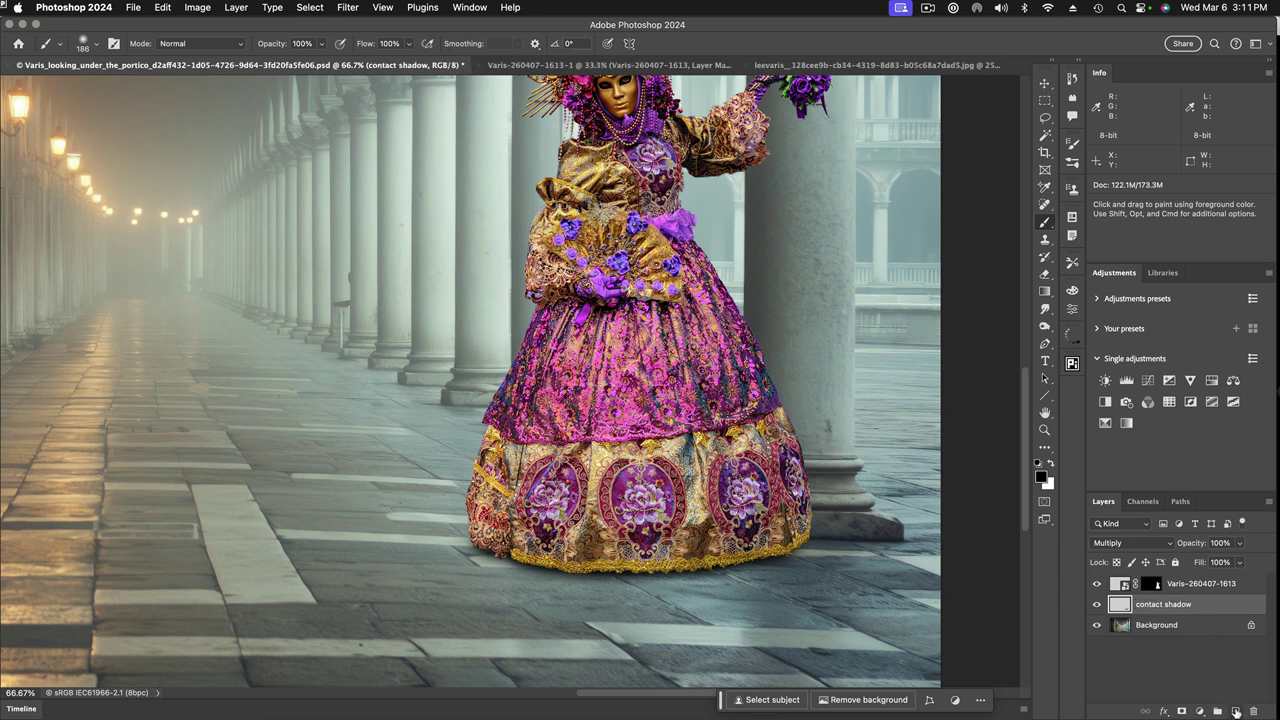
Step: Add a new empty layer above contact shadow and start naming it 'soft shadow'
click(1236, 712)
double_click(1147, 605)
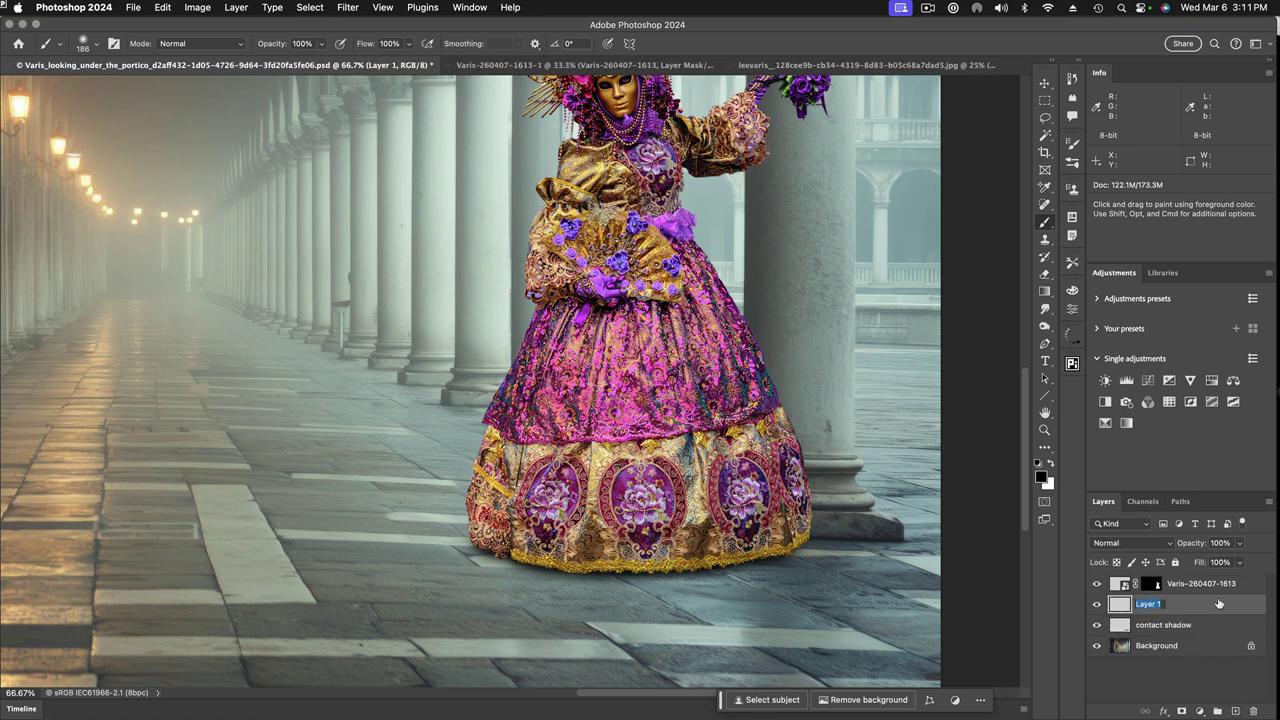
text(soft shadow)
Step: Name the layer 'soft shadow' and paint a faint 26%-opacity shadow on the column beside the bouquet
click(1116, 606)
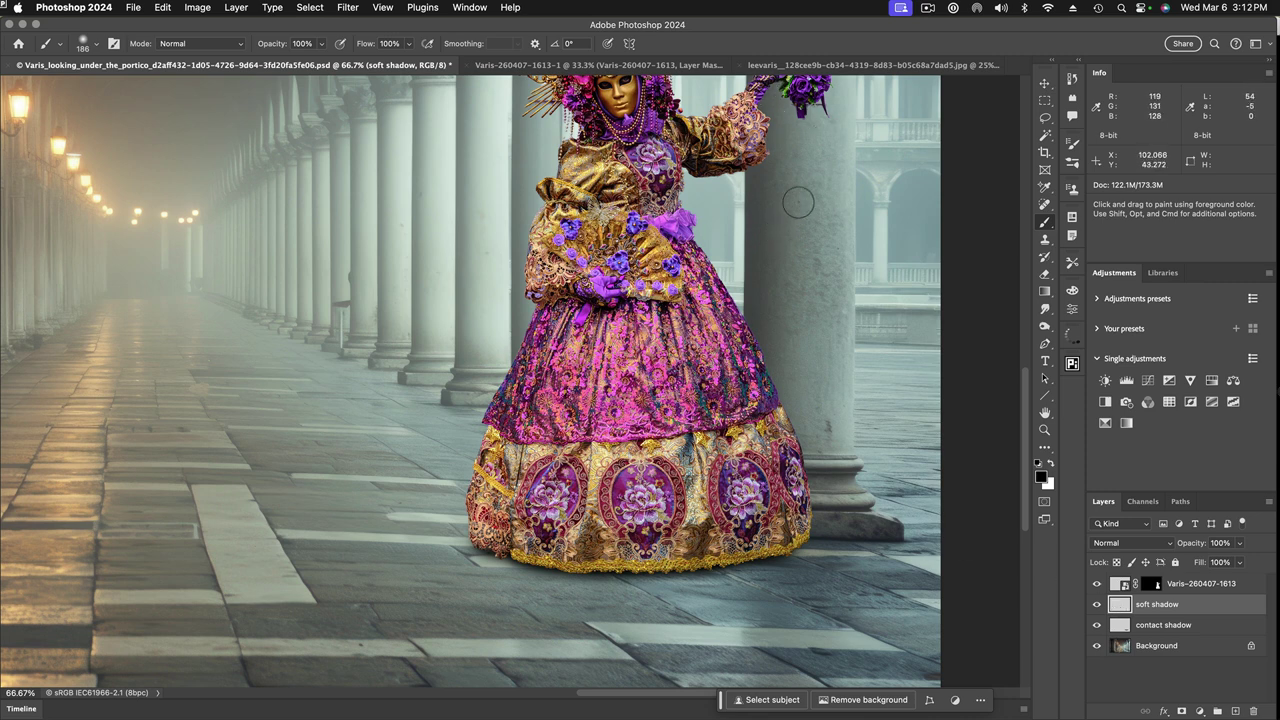
drag(800, 191, 756, 352)
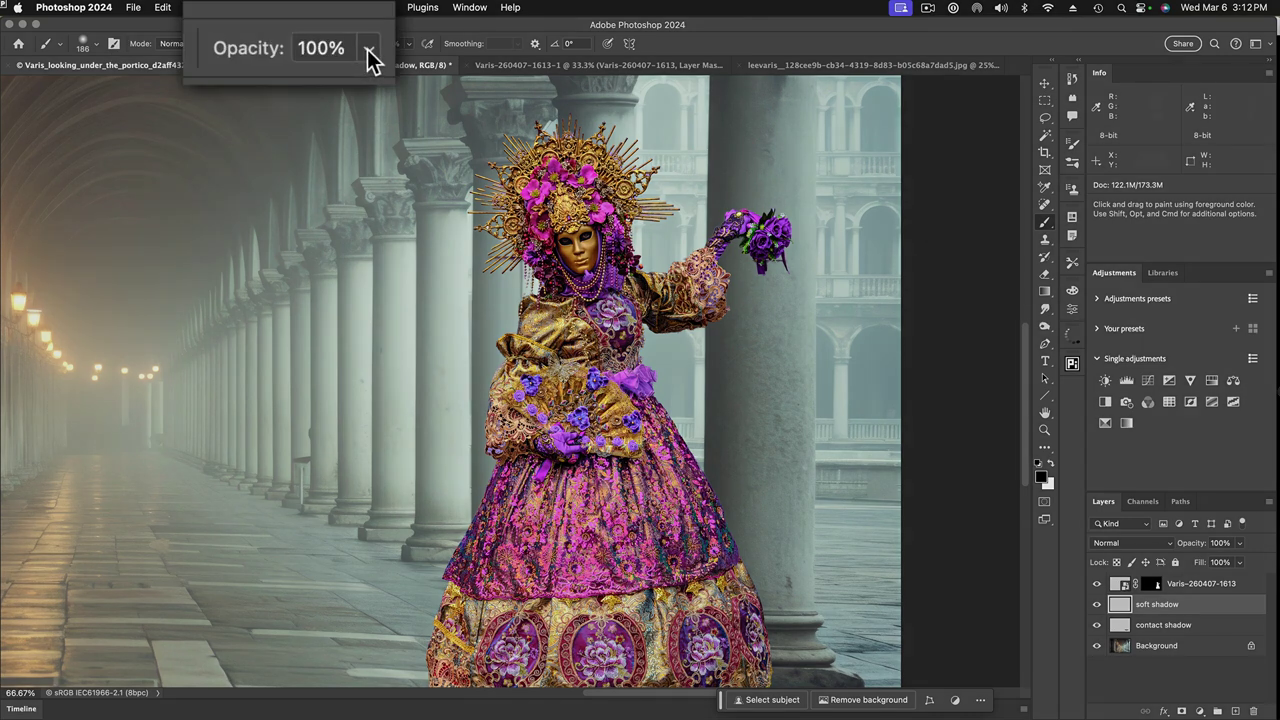
click(321, 44)
drag(367, 83, 256, 83)
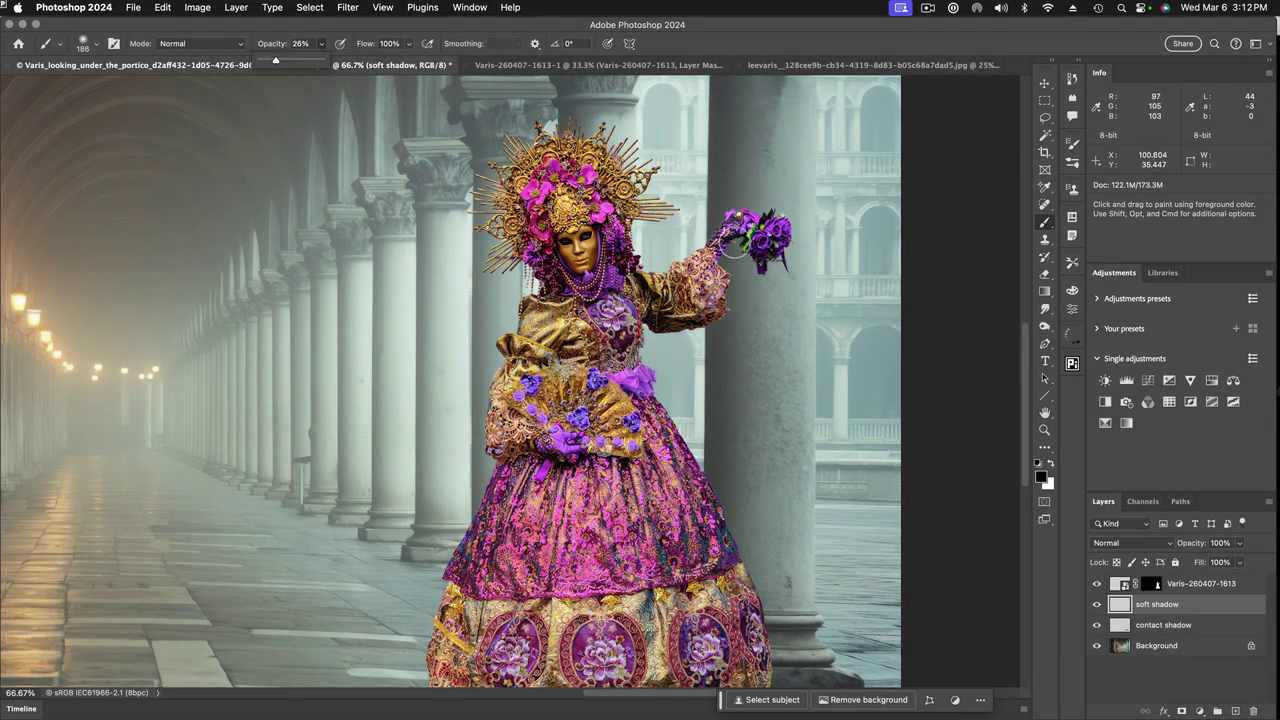
mouse_move(750, 245)
mouse_down()
mouse_move(760, 250)
mouse_move(735, 250)
mouse_move(762, 247)
mouse_move(765, 266)
mouse_up()
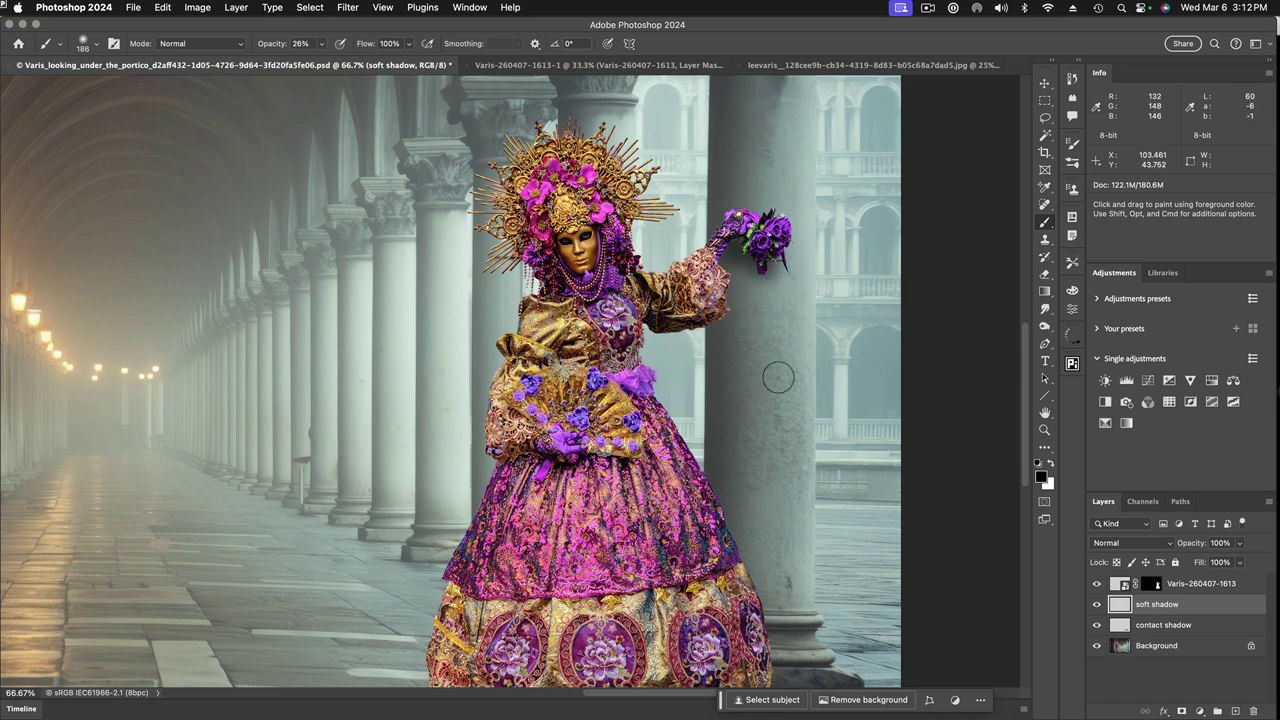
Step: Drop brush opacity below 20%, set the soft shadow layer to 60% opacity, then select contact shadow
click(321, 44)
drag(320, 63, 313, 64)
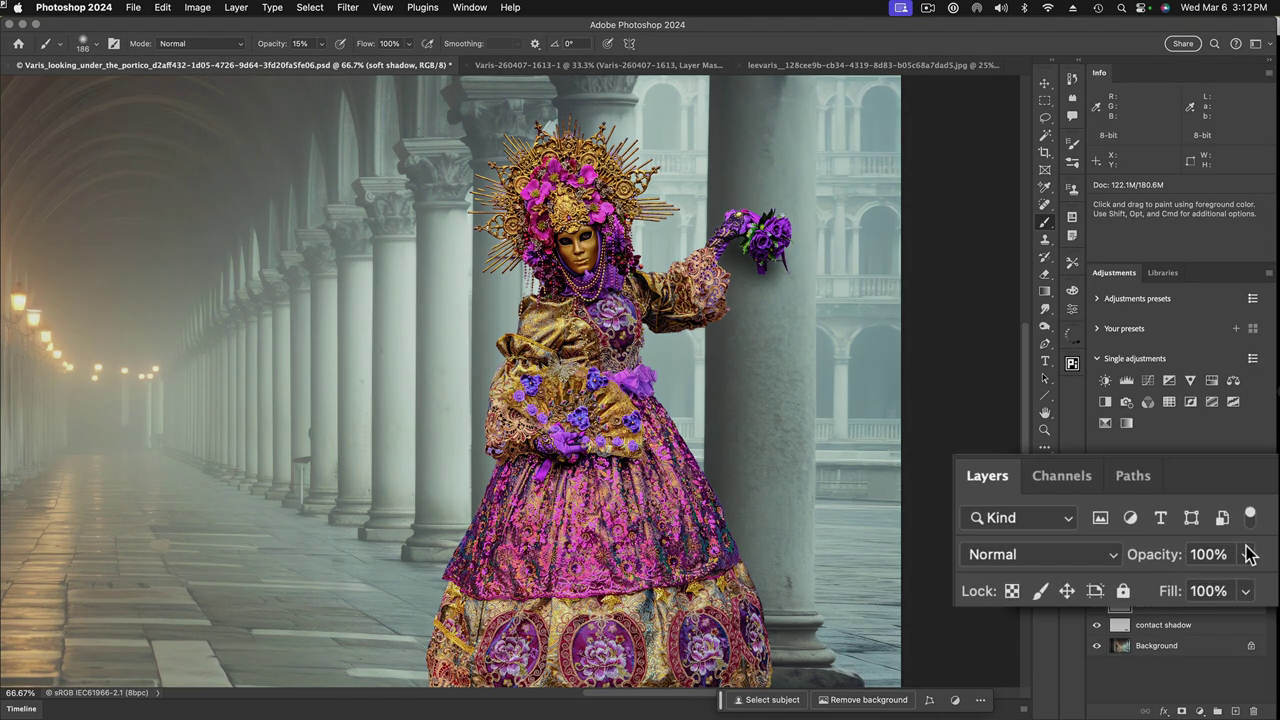
click(1239, 543)
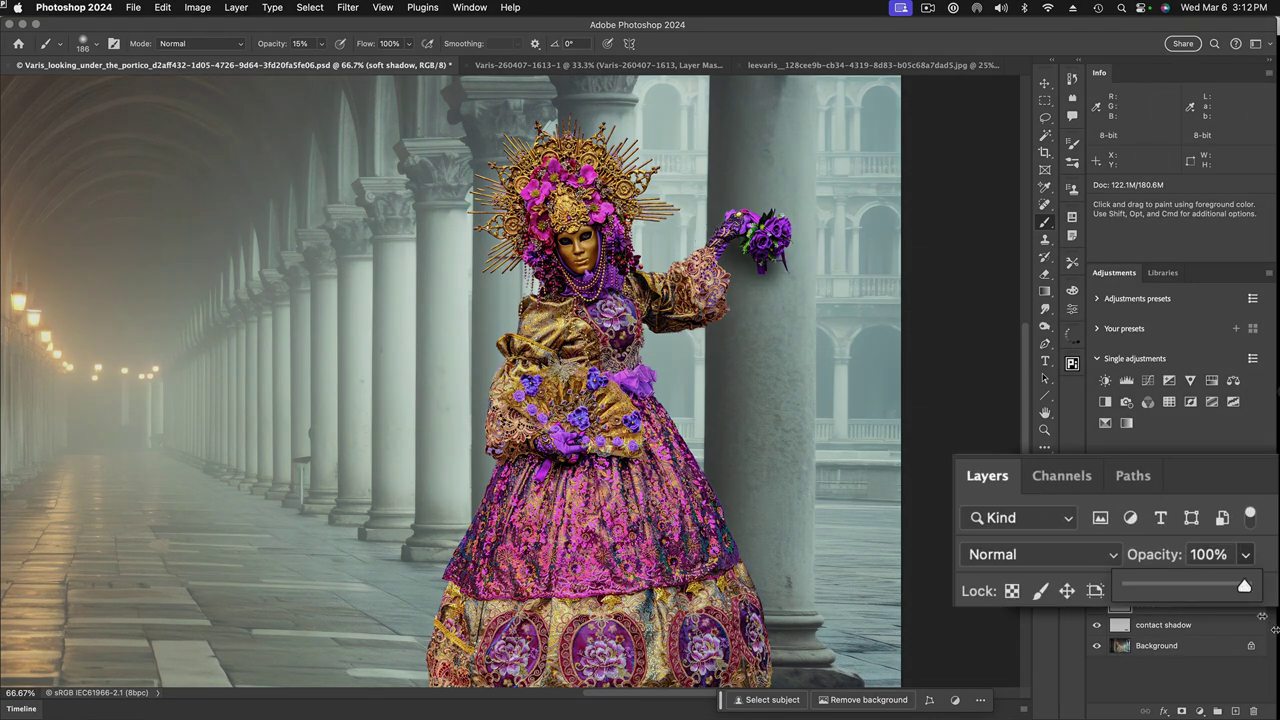
drag(1245, 590, 1175, 592)
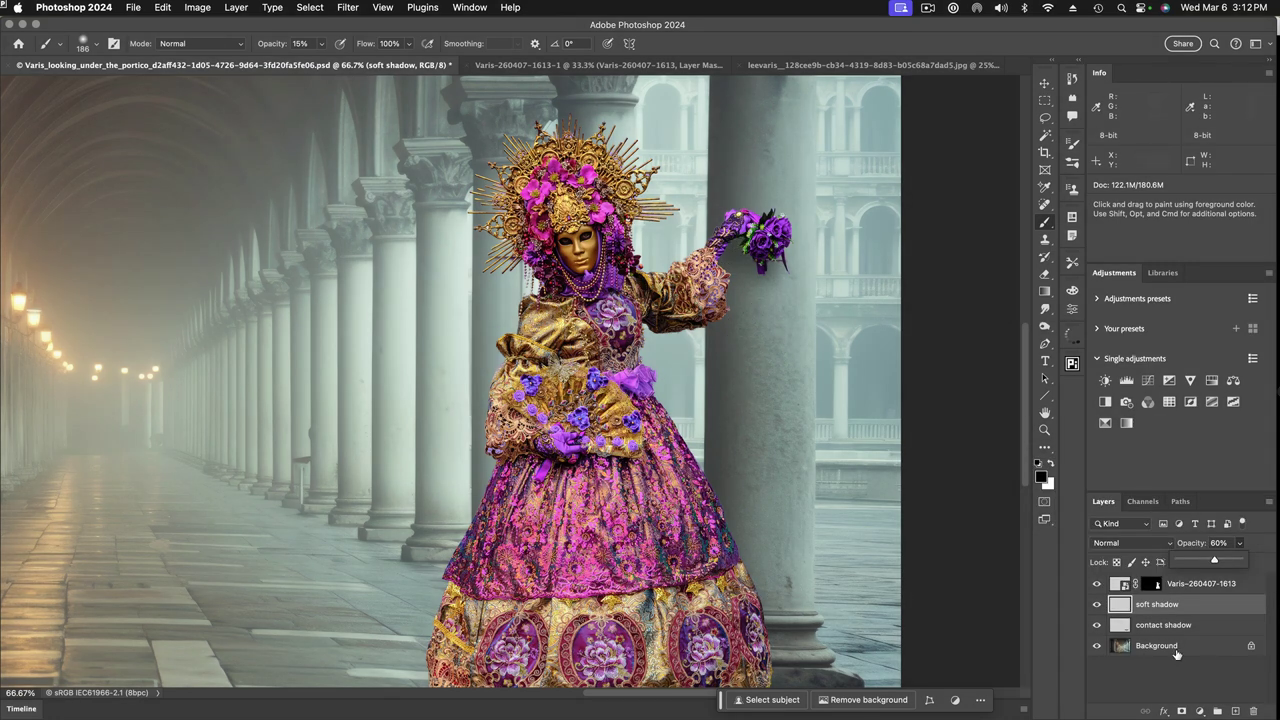
click(1120, 626)
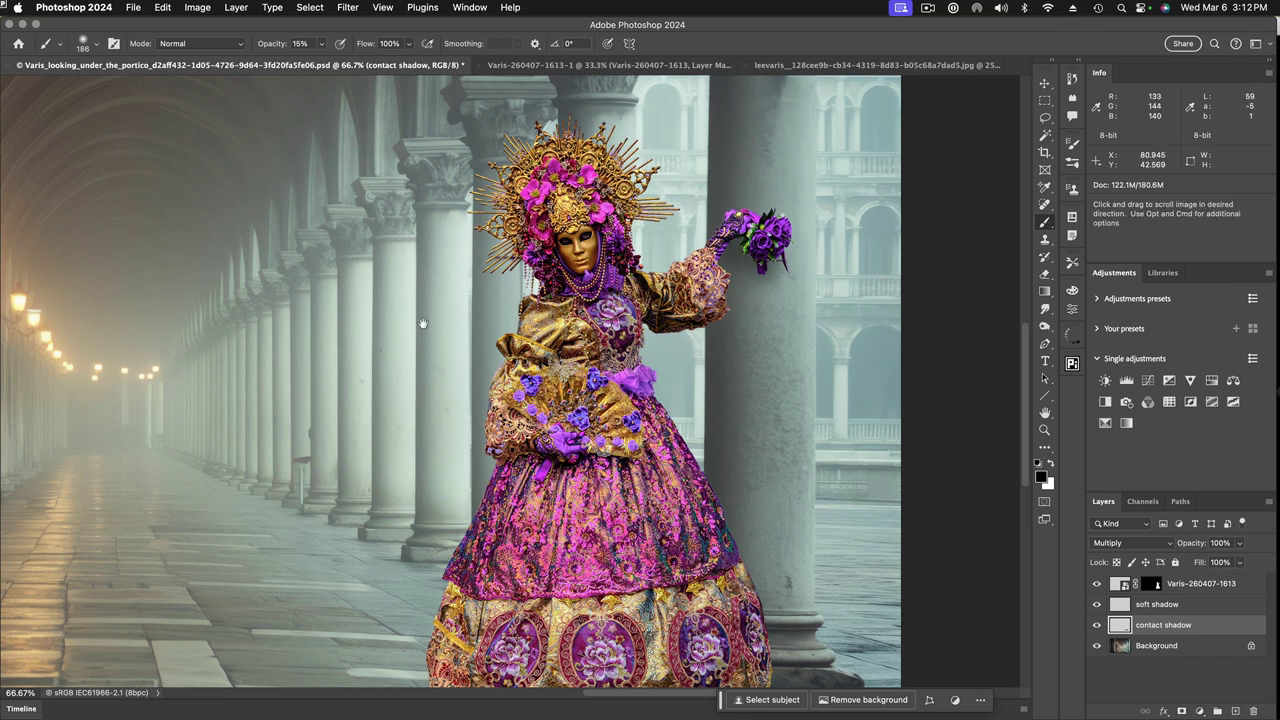
Step: Shrink the brush to 25 px and paint a thin dark shadow where wrist and bouquet touch the column
click(740, 245)
click(748, 230)
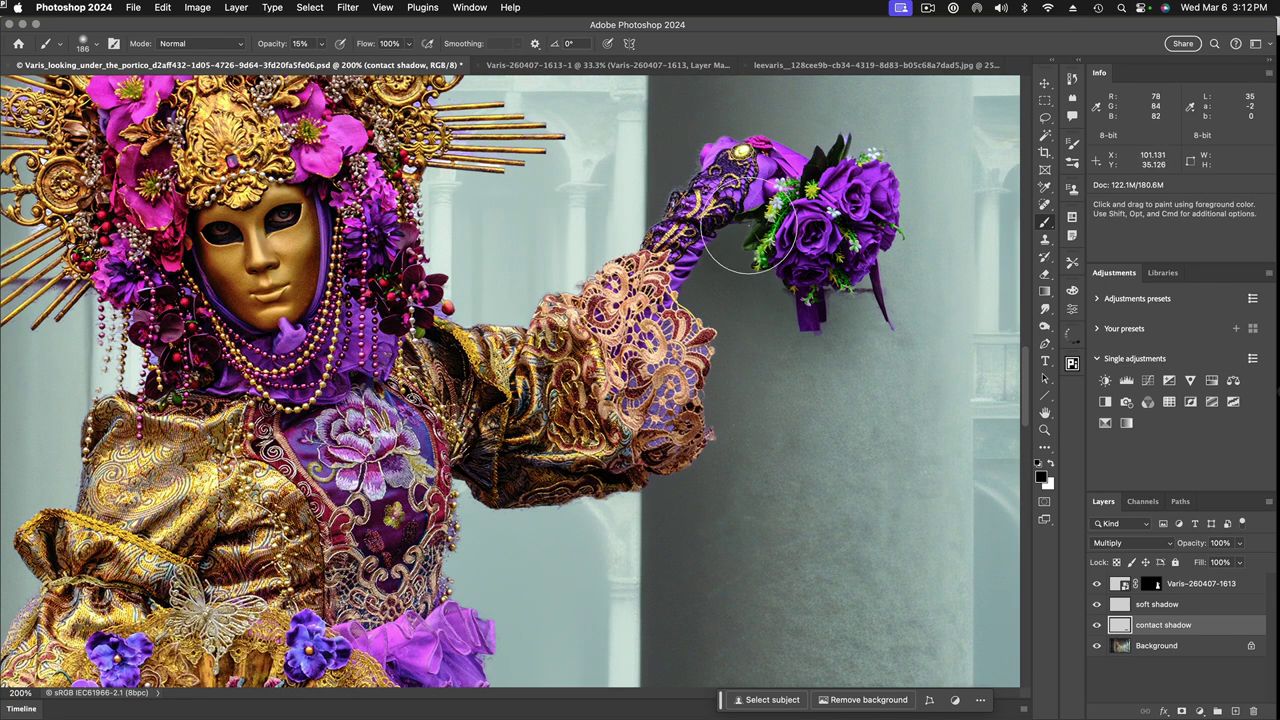
key(bracketleft)
key(bracketleft)
key(bracketleft)
key(bracketleft)
key(bracketleft)
key(bracketleft)
key(bracketleft)
key(bracketleft)
key(bracketleft)
key(bracketleft)
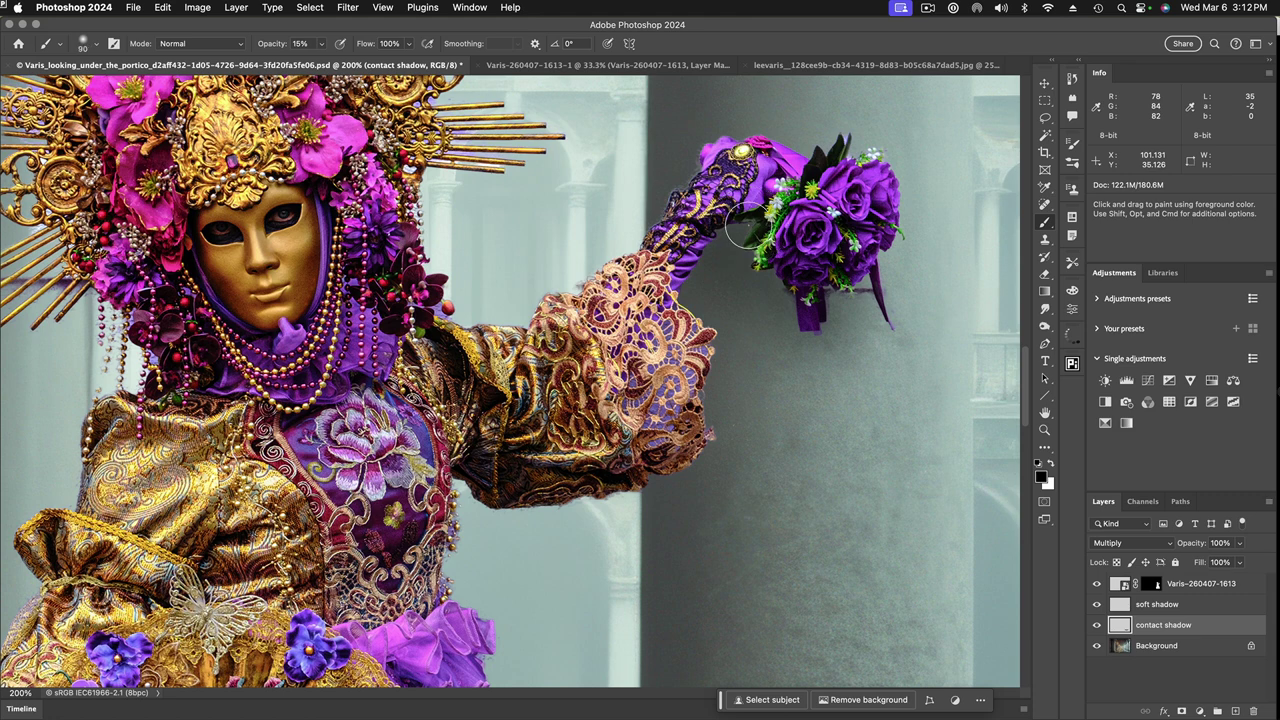
key(bracketleft)
drag(719, 224, 760, 238)
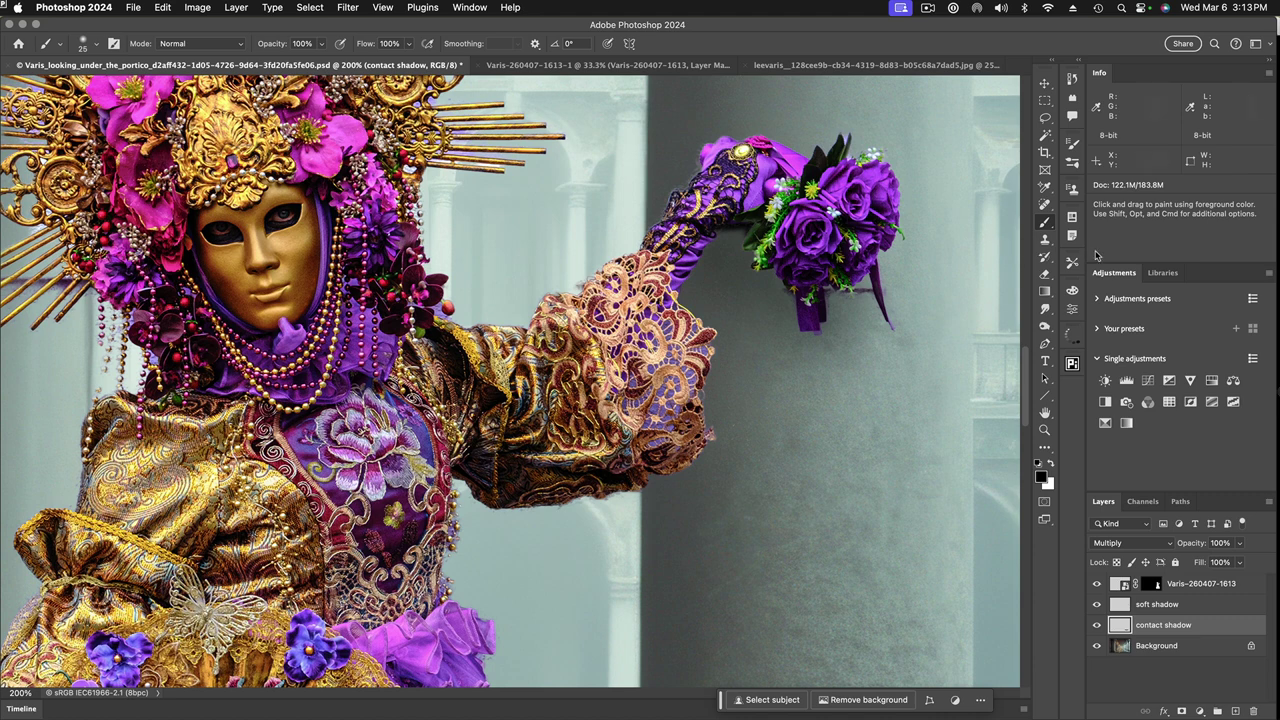
key(super+minus)
key(super+minus)
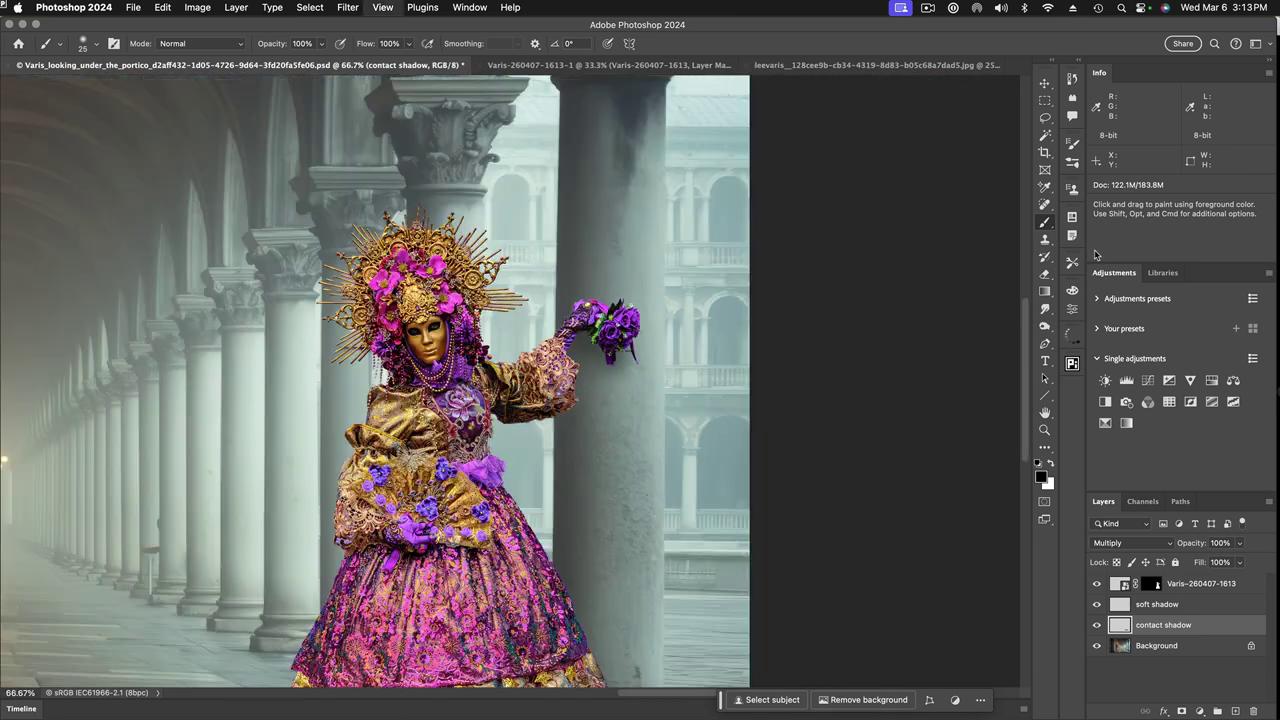
Step: On the soft shadow layer, paint a broad faint floor shadow around the hem with a 16%, ~340 px brush
key(space)
drag(482, 680, 538, 558)
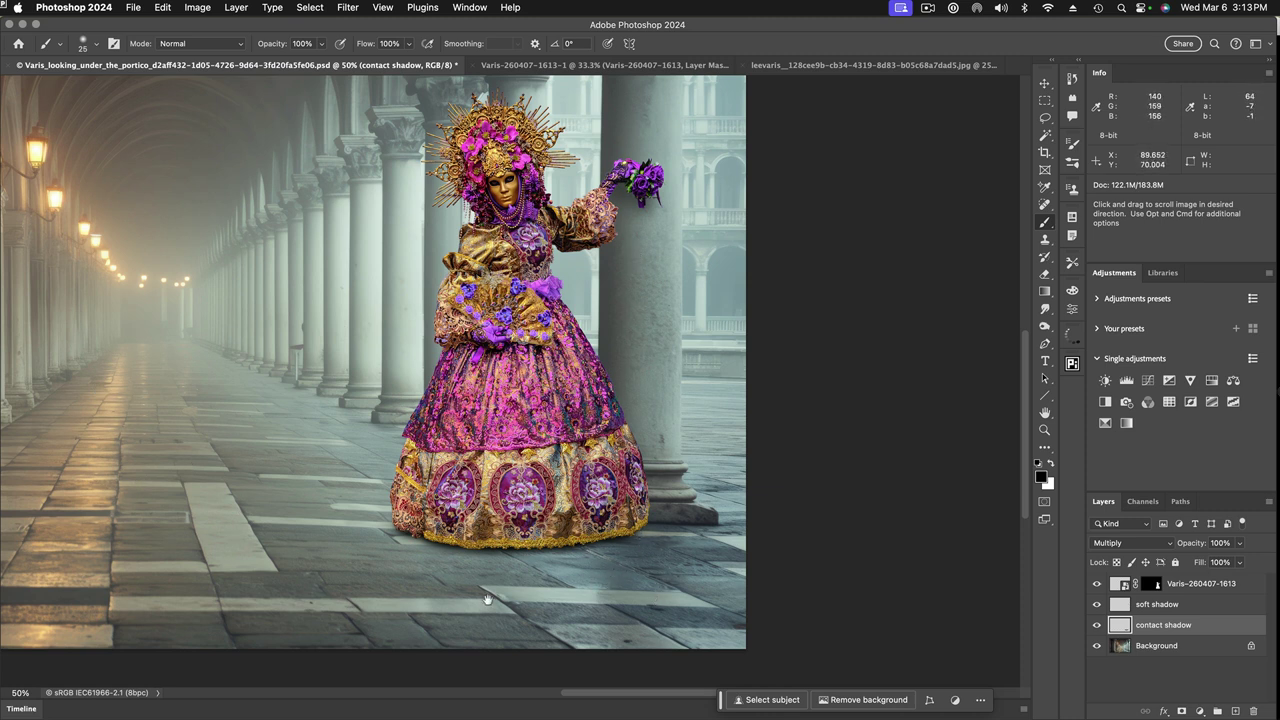
click(1122, 605)
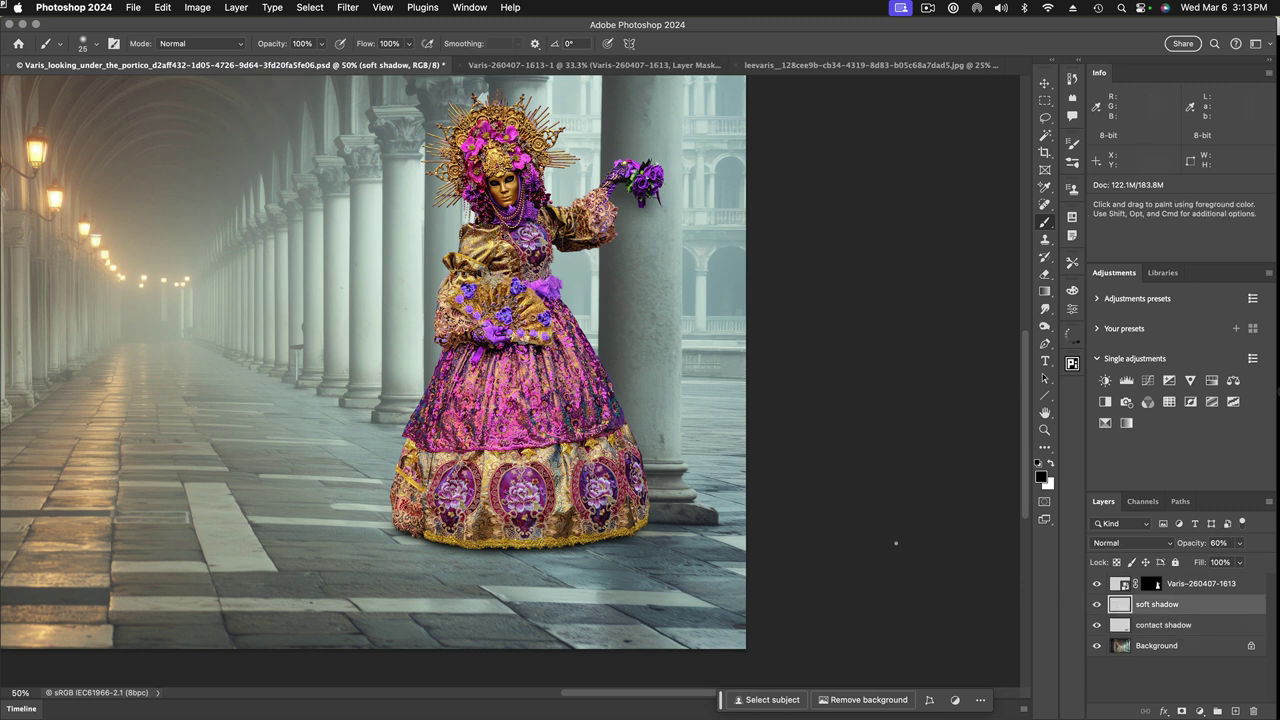
click(321, 46)
drag(320, 63, 275, 68)
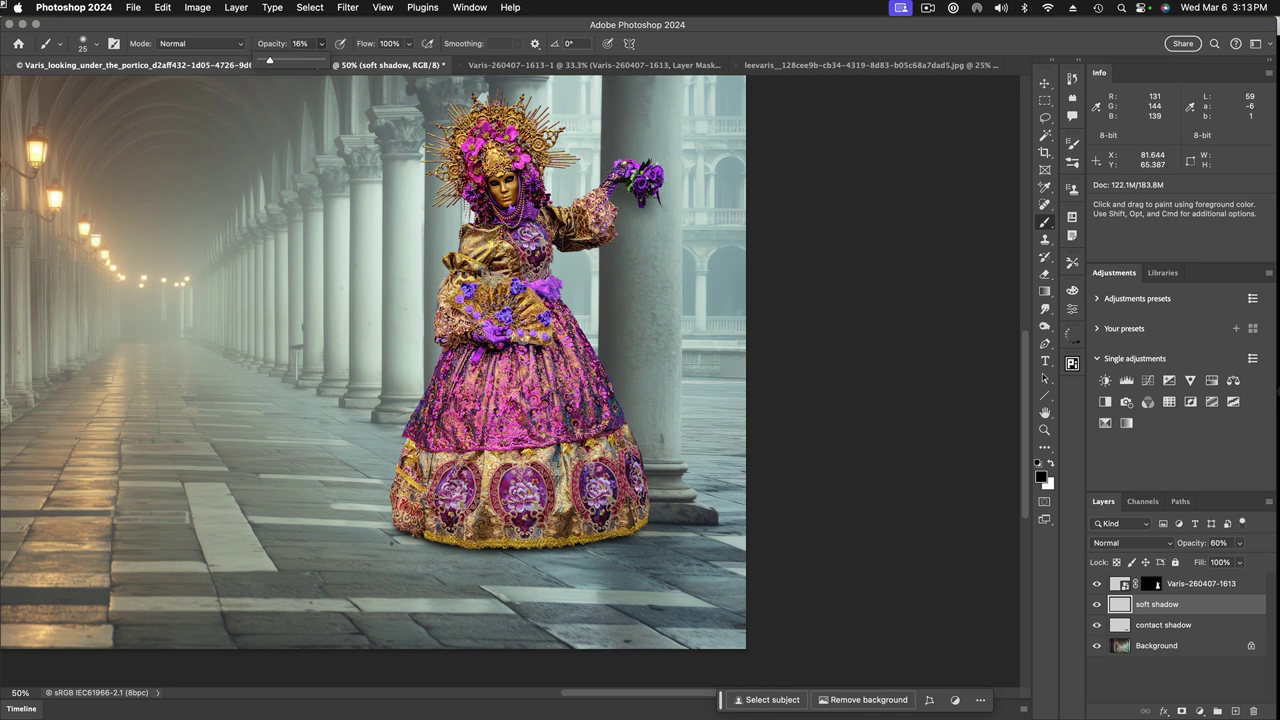
mouse_move(391, 546)
mouse_down()
mouse_move(501, 567)
mouse_move(595, 553)
mouse_move(426, 569)
mouse_move(491, 583)
mouse_move(563, 580)
mouse_move(590, 546)
mouse_move(448, 555)
mouse_move(460, 577)
mouse_move(450, 582)
mouse_move(597, 603)
mouse_move(466, 611)
mouse_move(555, 621)
mouse_move(520, 629)
mouse_move(448, 626)
mouse_move(424, 549)
mouse_move(465, 563)
mouse_move(597, 551)
mouse_move(592, 573)
mouse_move(457, 569)
mouse_move(431, 581)
mouse_move(485, 596)
mouse_move(586, 589)
mouse_move(594, 577)
mouse_move(403, 523)
mouse_up()
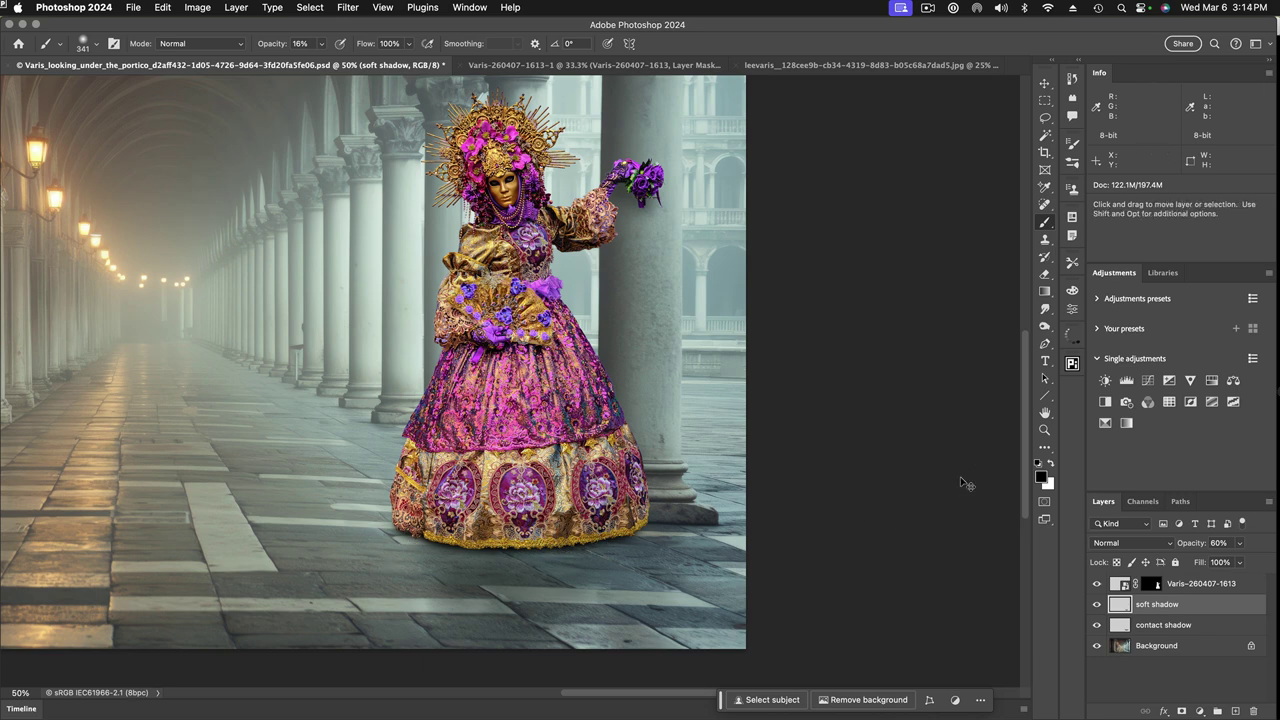
key(cmd+minus)
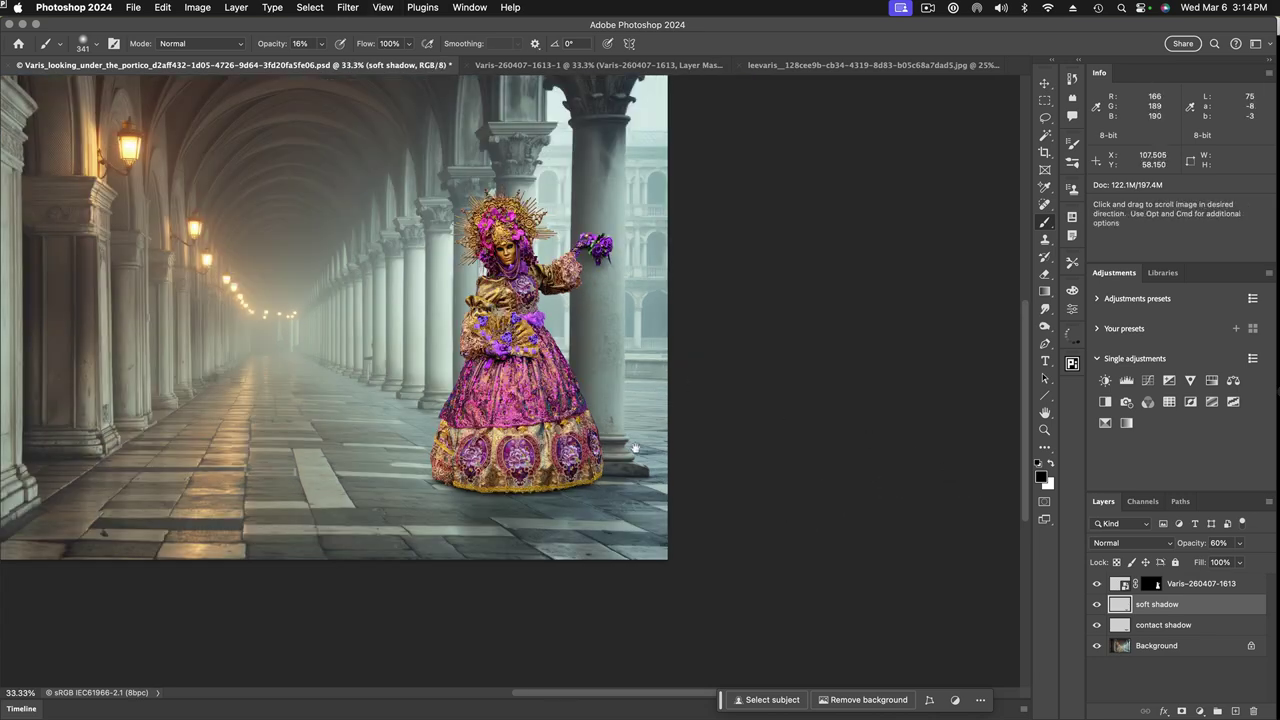
scroll(636, 449, up, 5)
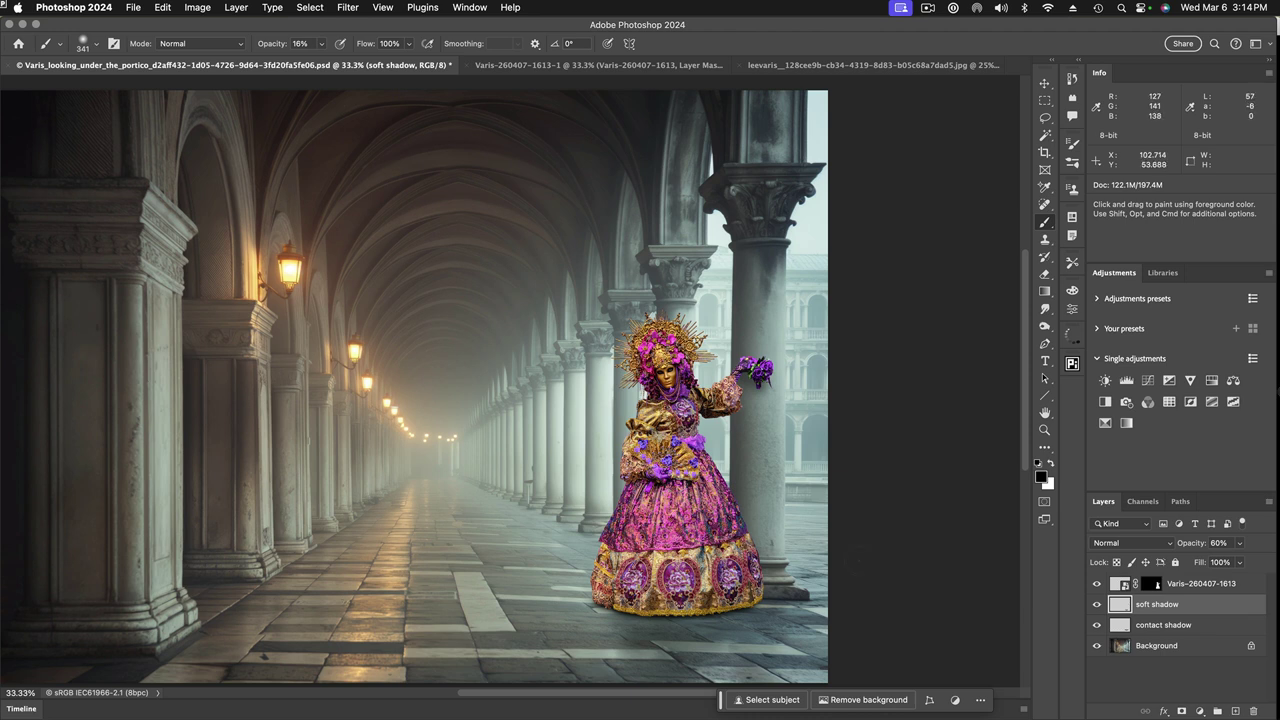
Step: Add a Curves adjustment clipped to the figure layer, raise its black point to Output 35, and compare on/off
click(1122, 584)
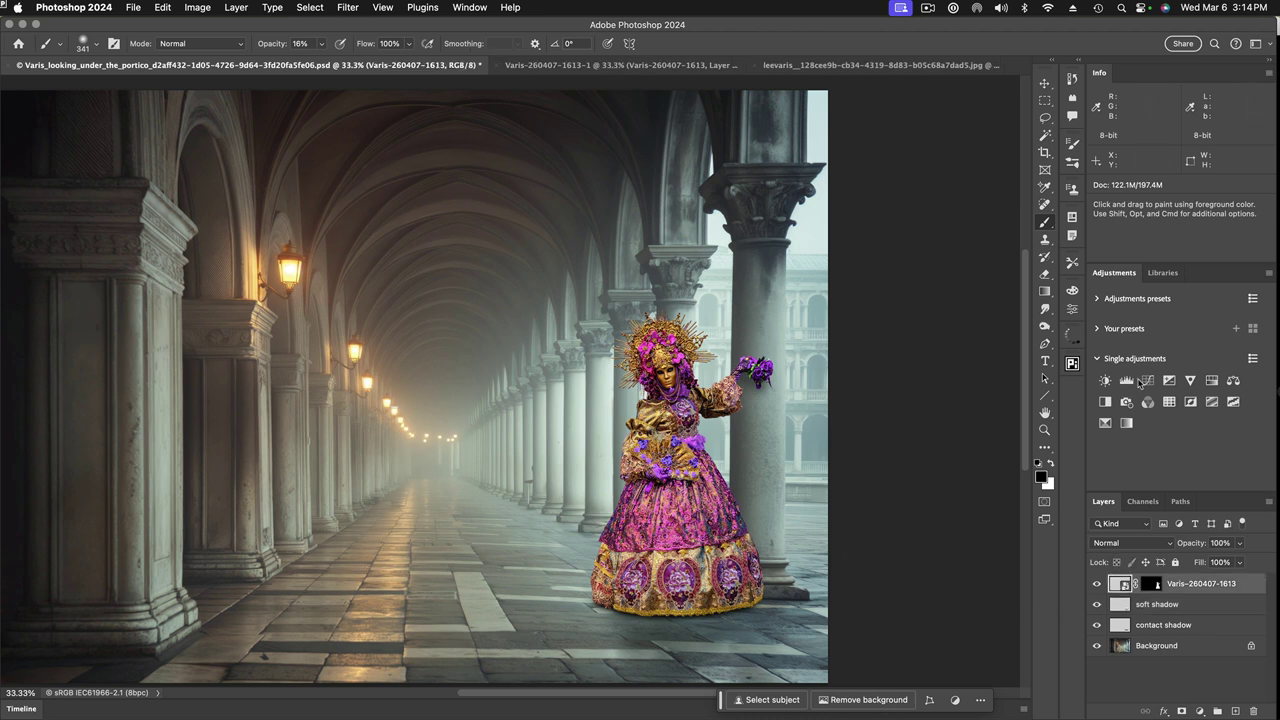
click(1148, 381)
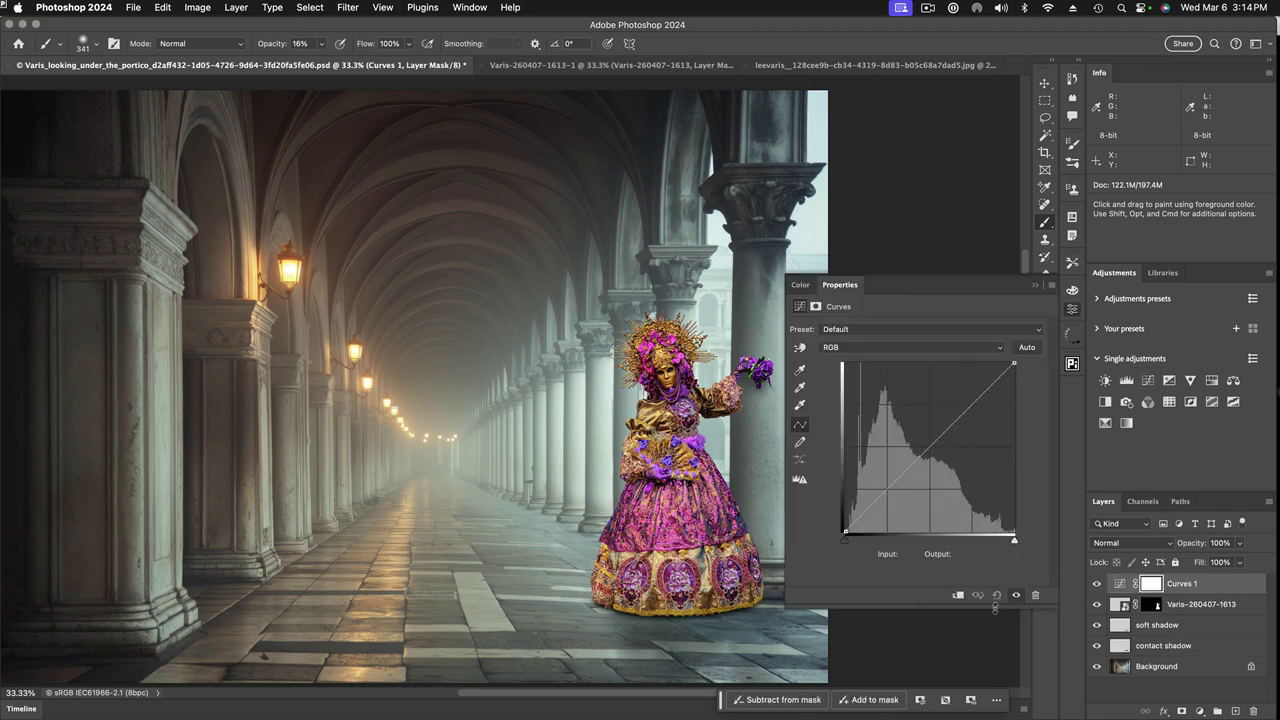
click(942, 598)
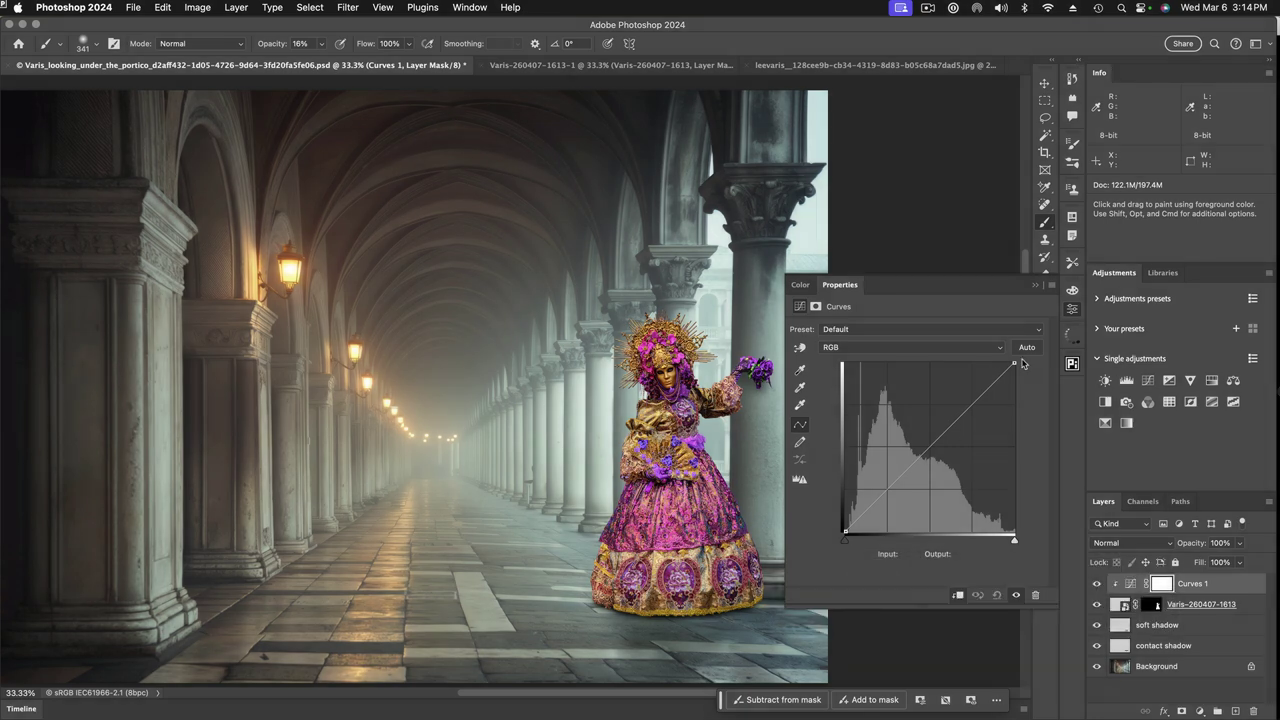
drag(845, 533, 840, 508)
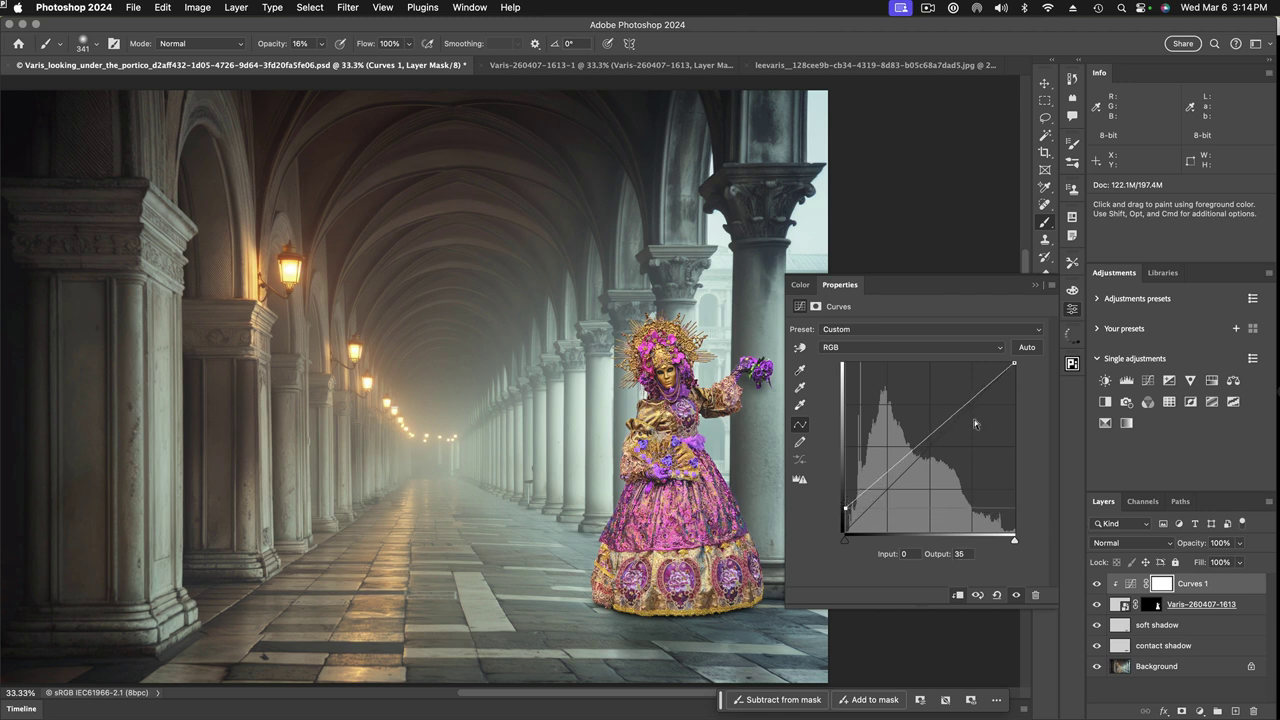
click(1096, 585)
click(1097, 585)
Step: Close the Curves properties and view the golden-costume sunset photo full-size in Lightroom
click(1072, 308)
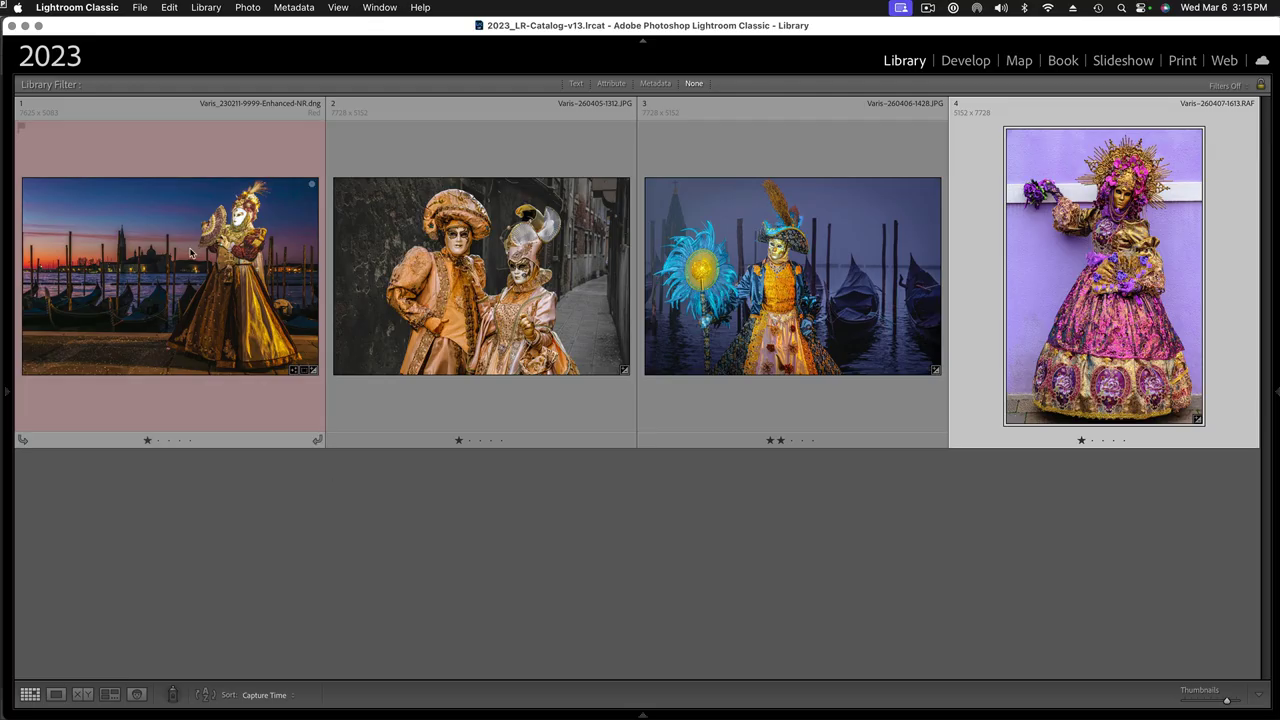
click(190, 252)
double_click(233, 276)
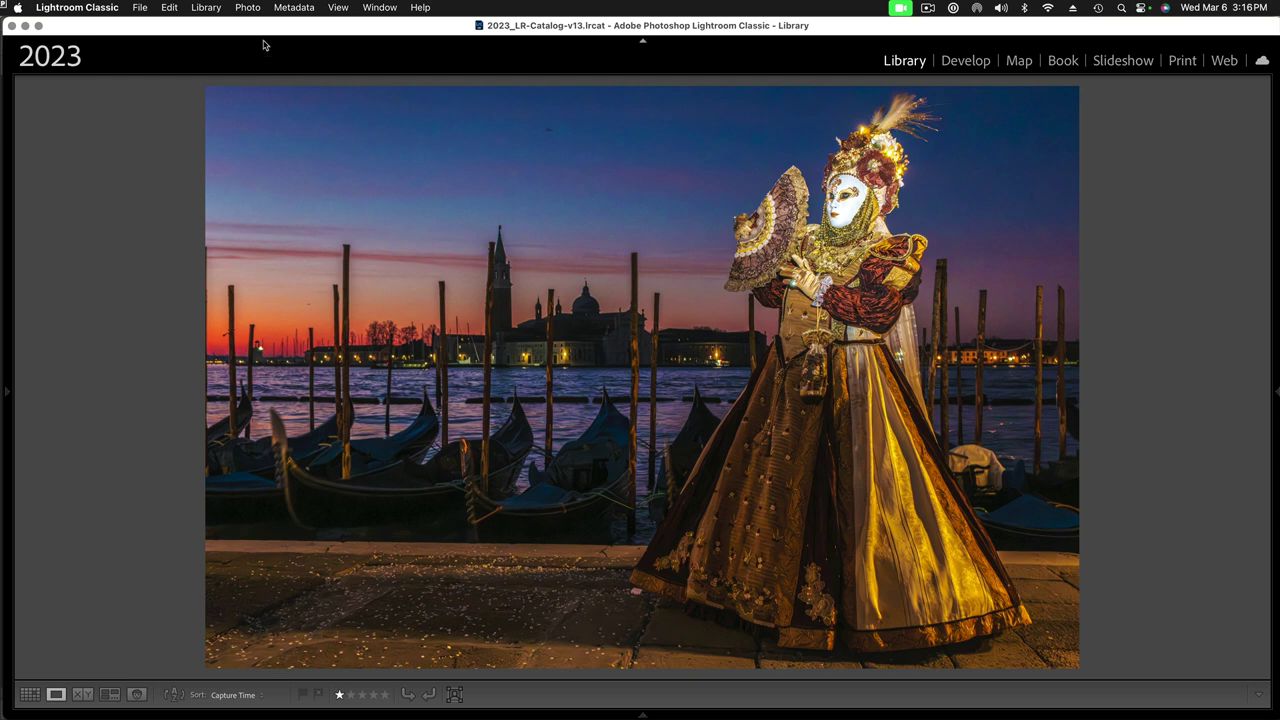
Step: Open that photo in Photoshop as a smart object
click(248, 9)
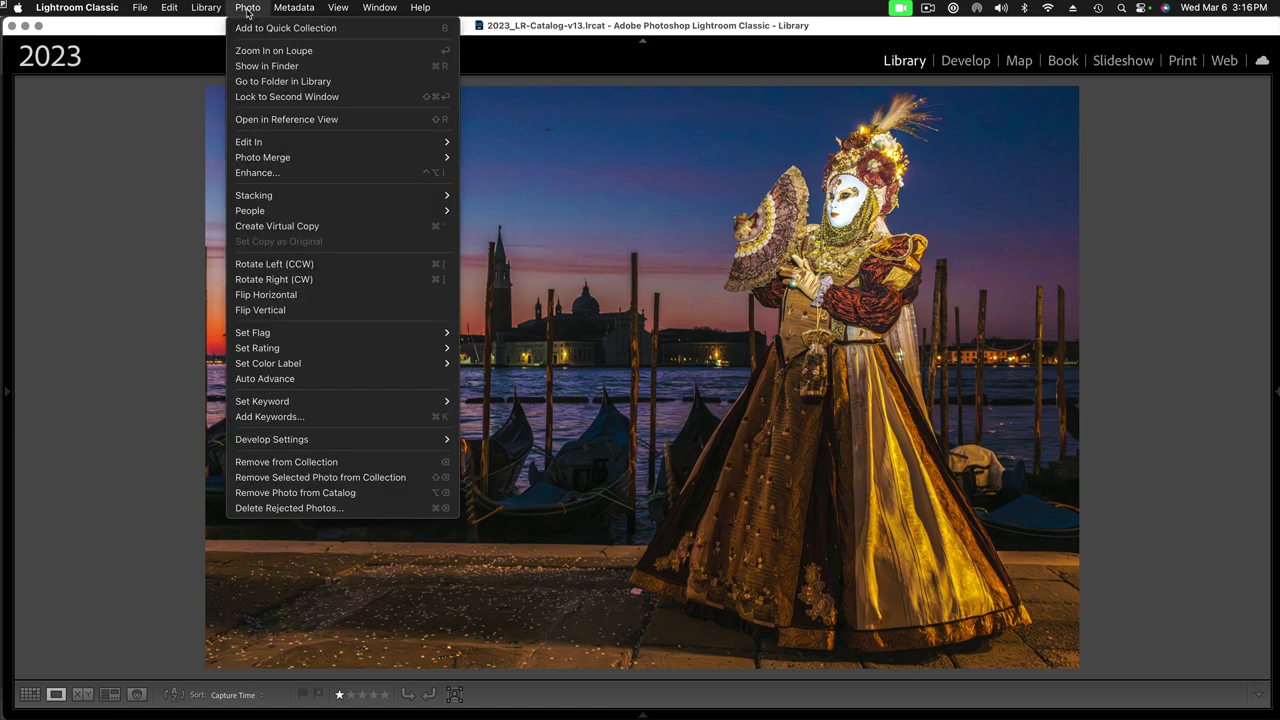
mouse_move(257, 145)
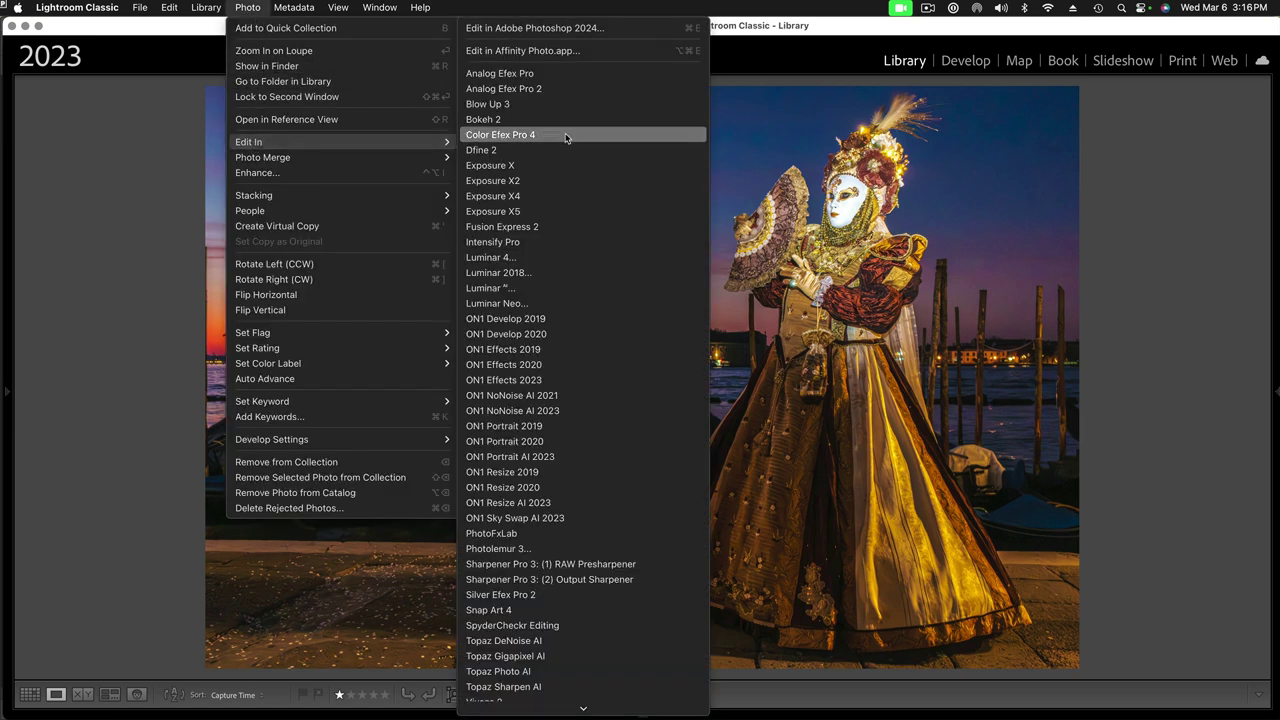
scroll(570, 672, down, 3)
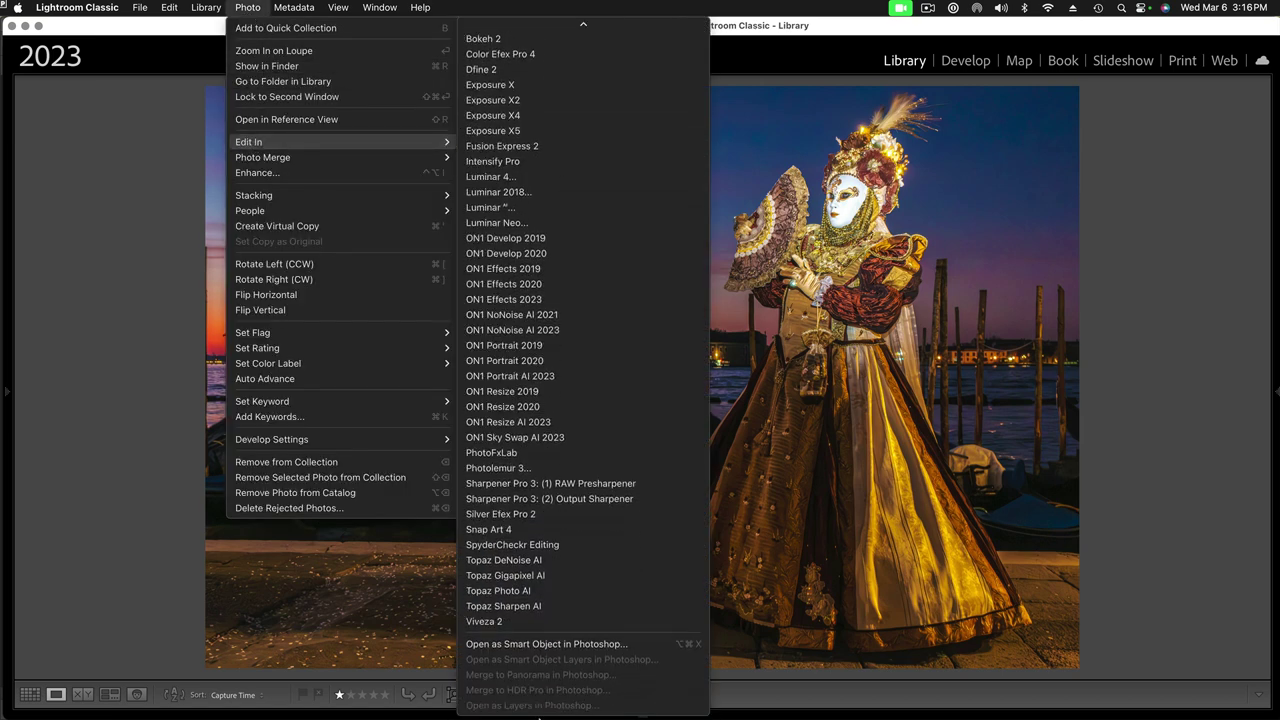
click(570, 644)
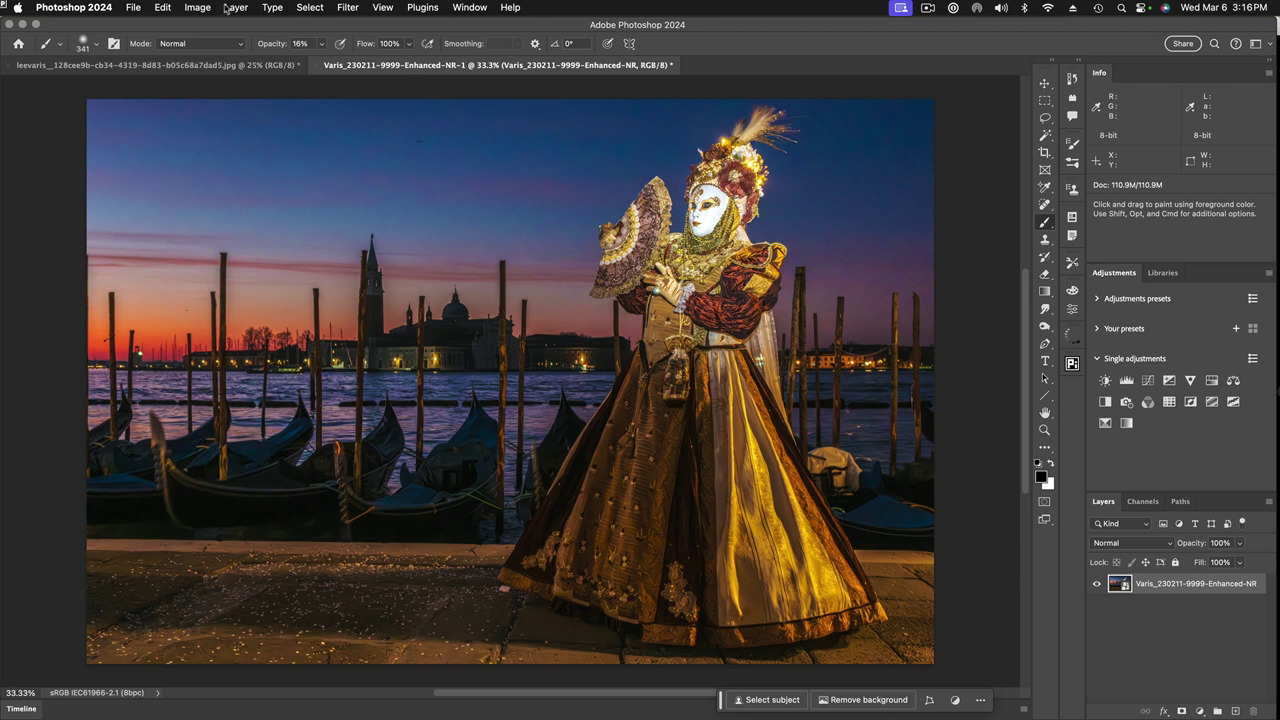
Step: Select the gold-gowned figure and her fan with Select Subject, then refine the edges with a 14 px Smart Radius
click(310, 7)
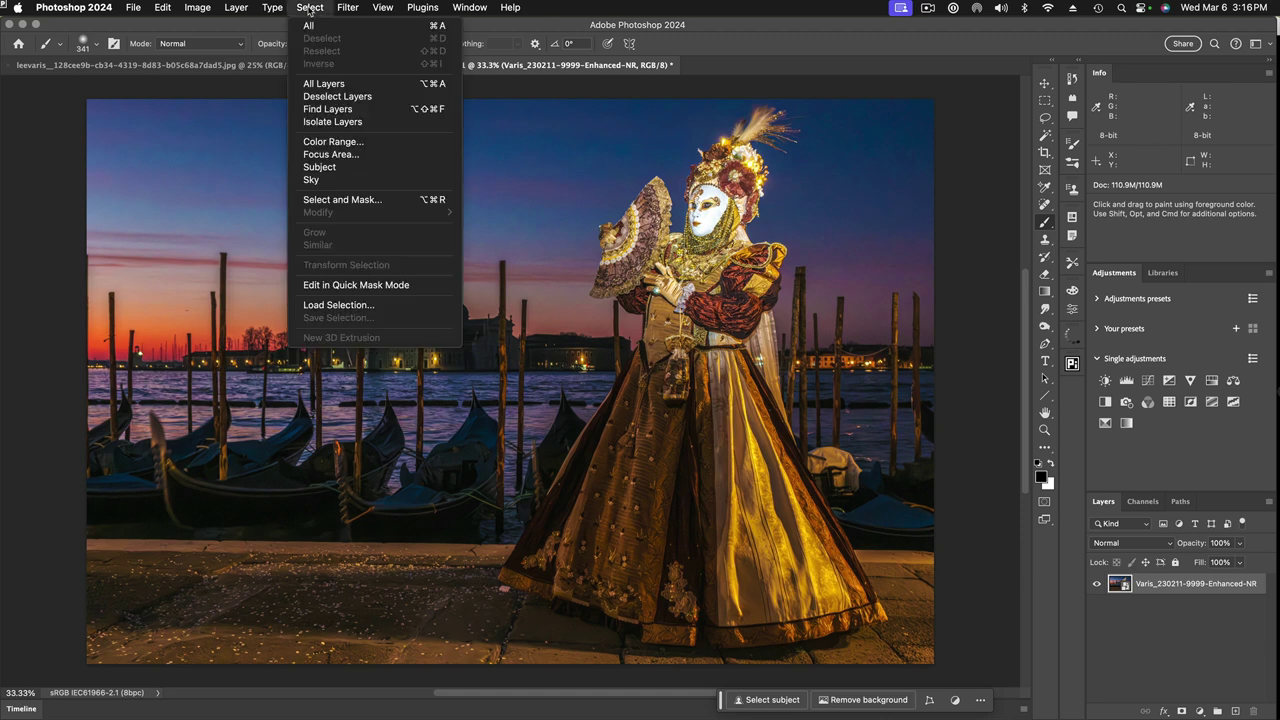
click(346, 168)
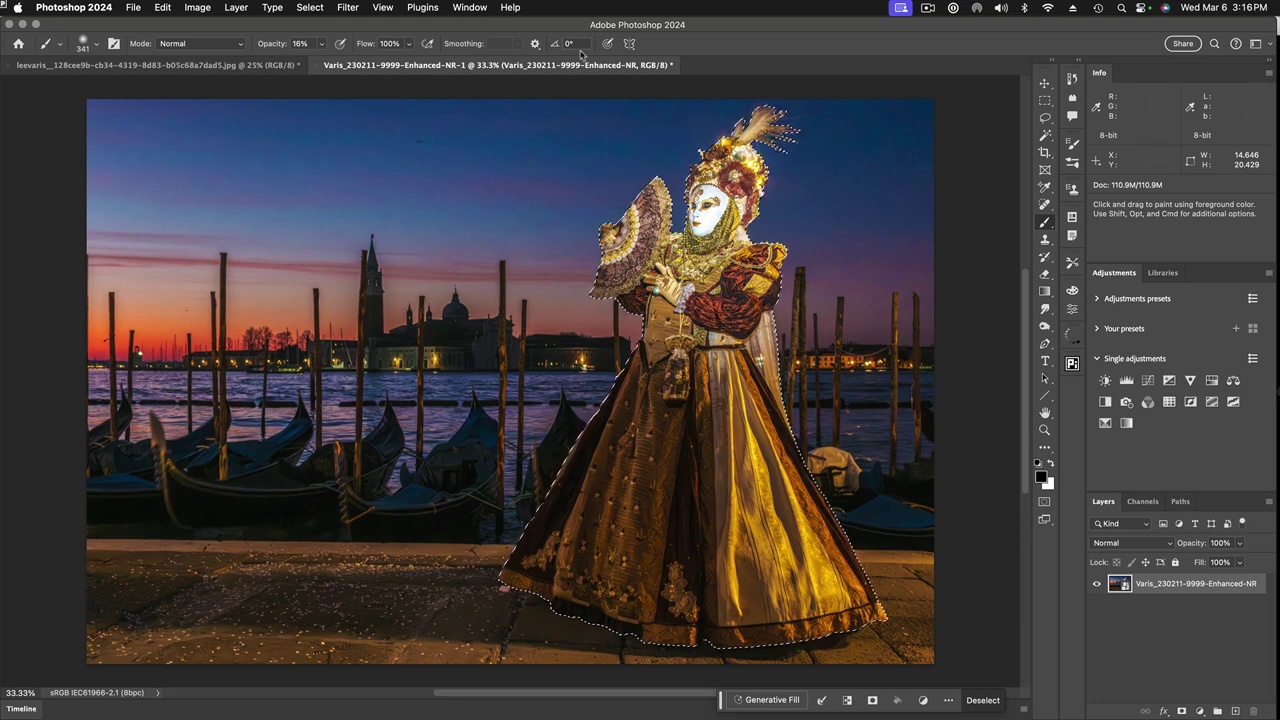
key(m)
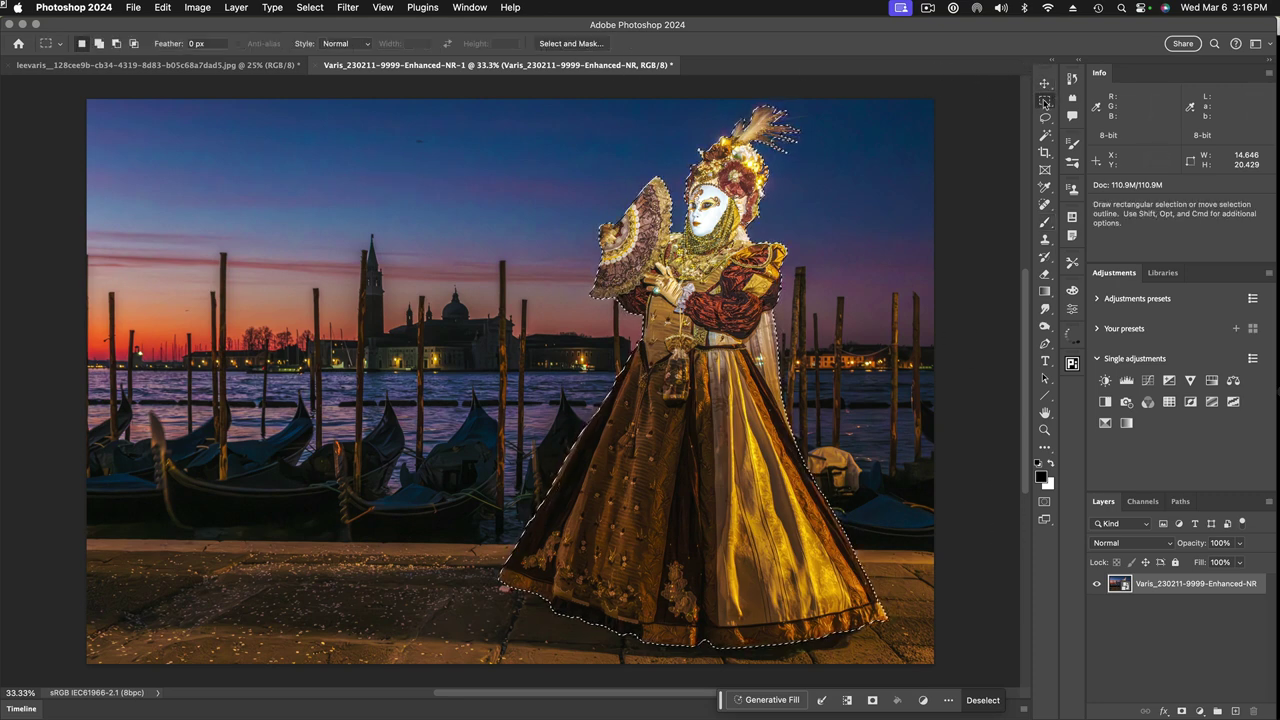
click(569, 45)
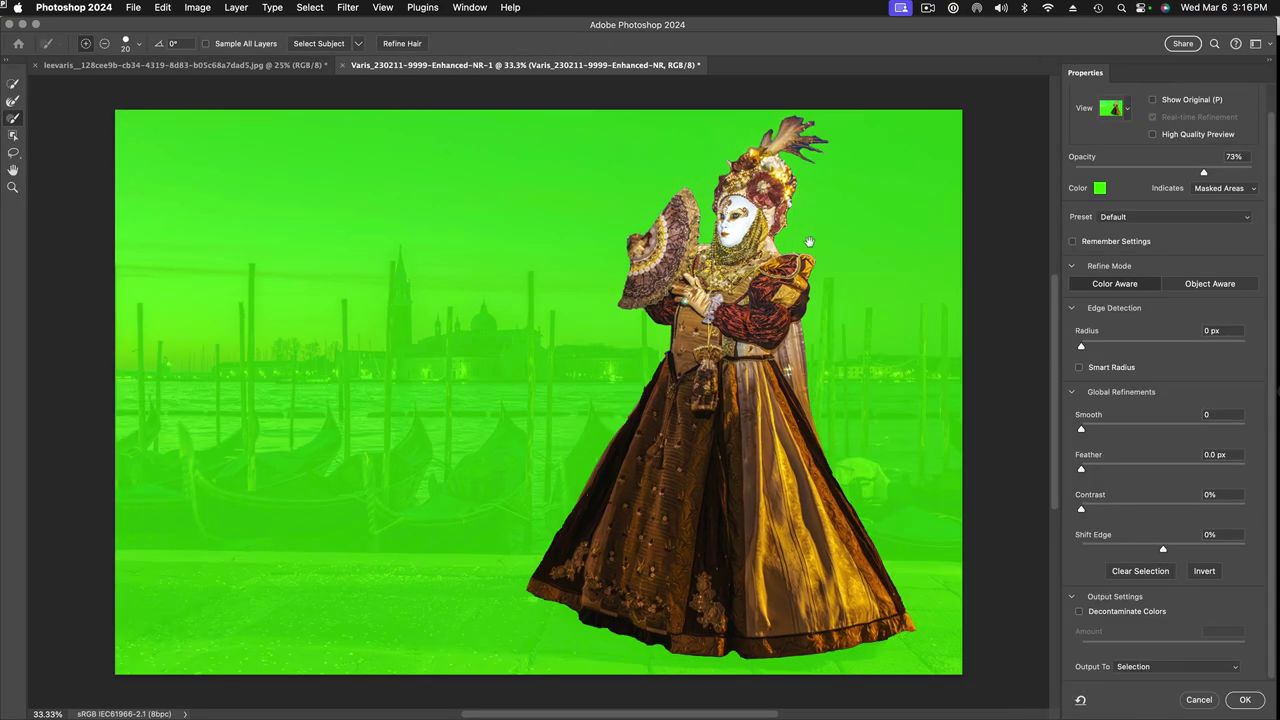
scroll(772, 205, up, 2)
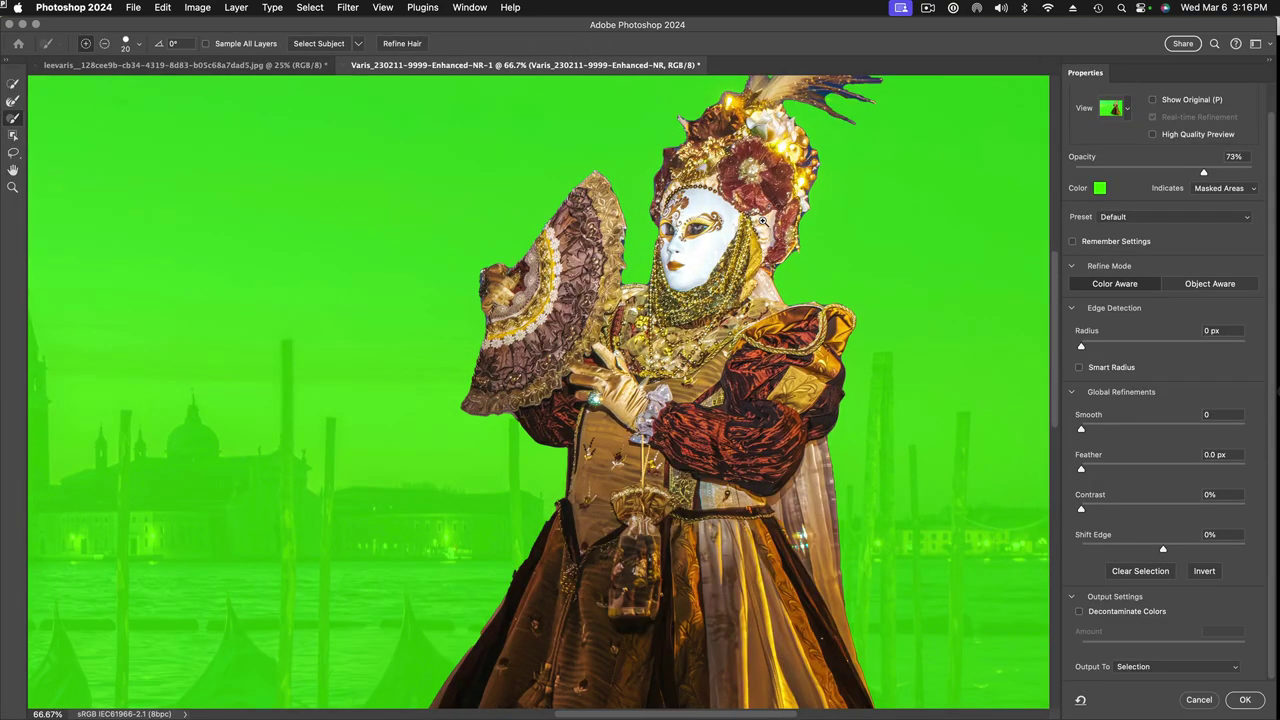
scroll(762, 218, up, 1)
scroll(755, 185, up, 3)
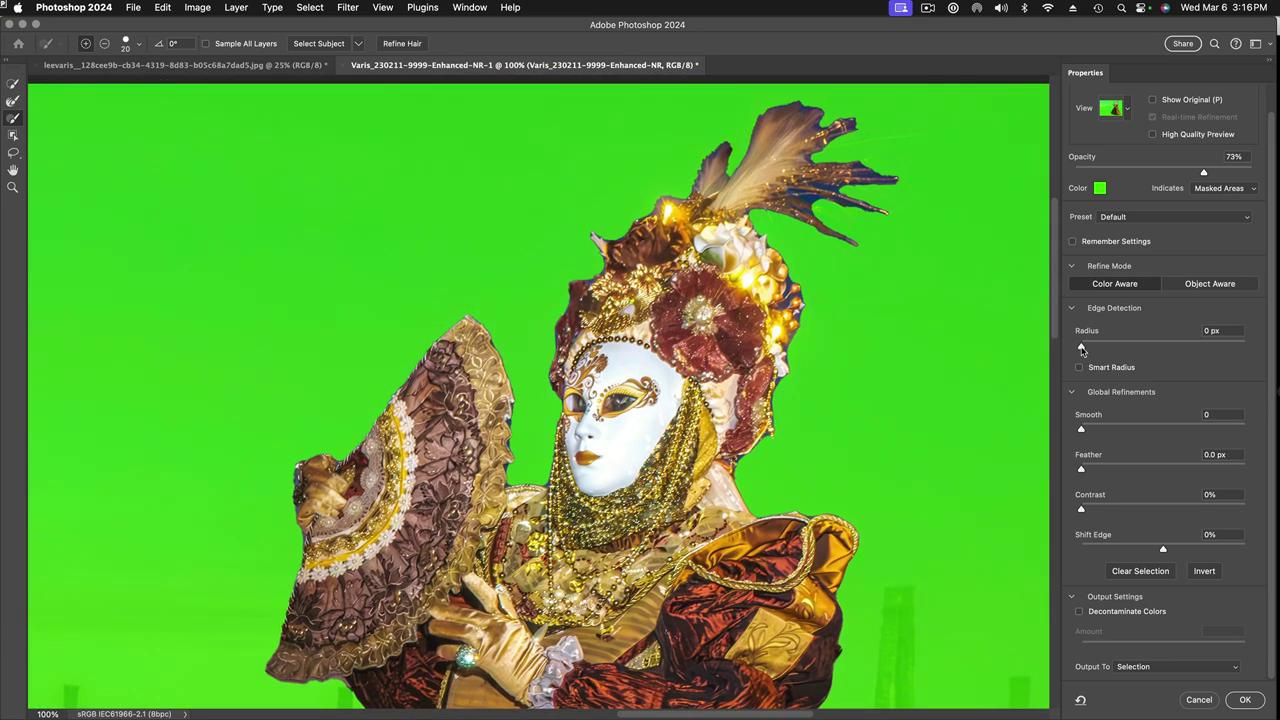
drag(1081, 349, 1158, 351)
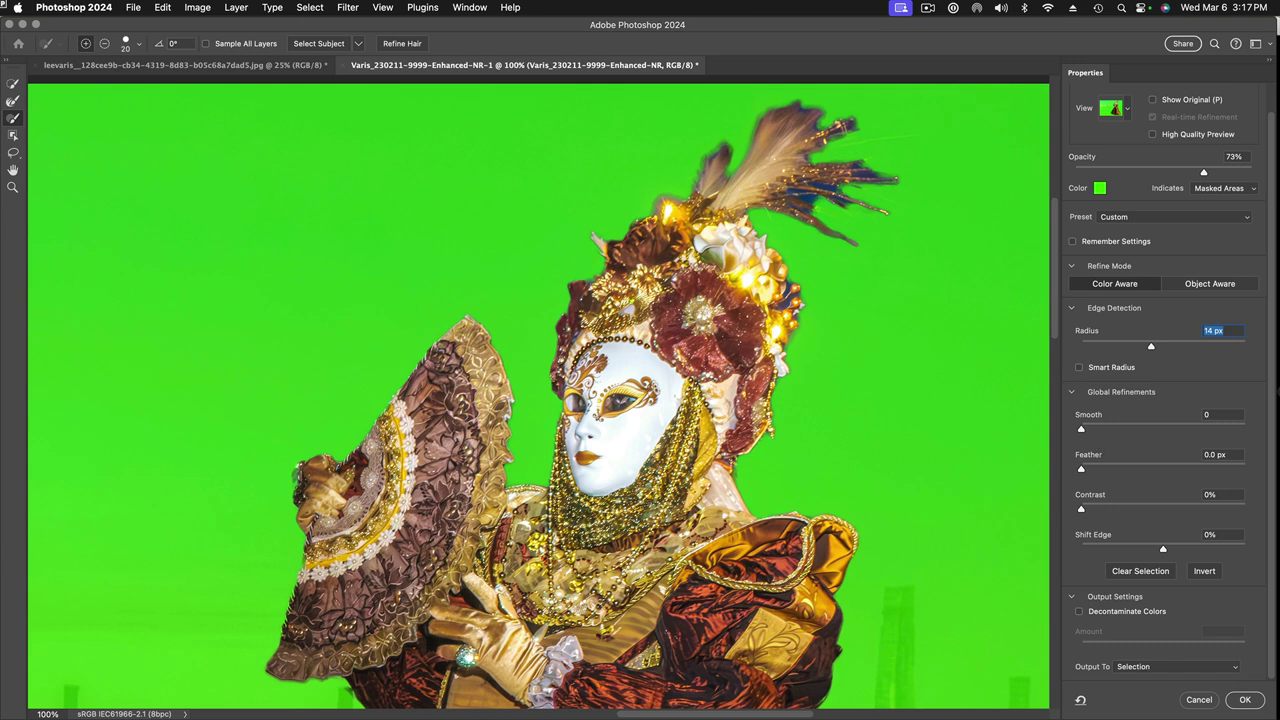
click(1080, 368)
click(1245, 700)
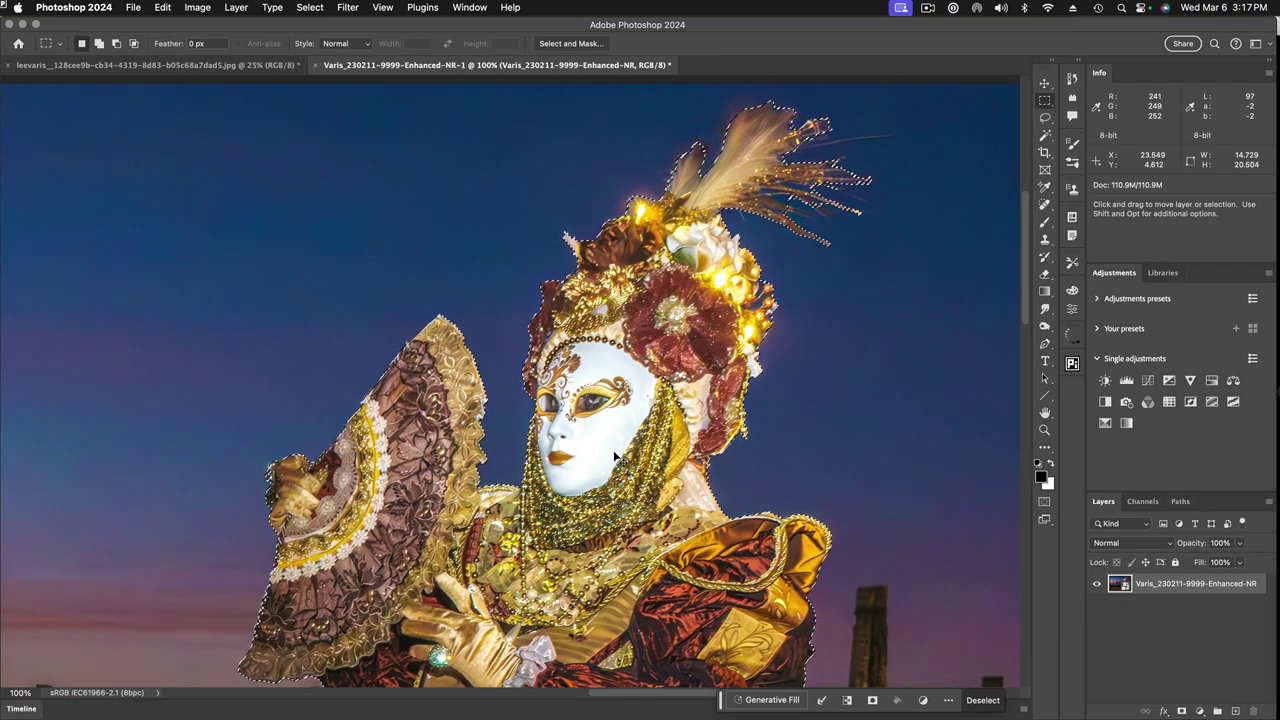
Step: Zoom out to the whole Venice photo and switch to the AI-generated ballroom document
key(super+minus)
key(super+minus)
drag(615, 455, 789, 272)
mouse_move(432, 214)
mouse_down()
mouse_move(426, 250)
mouse_move(434, 225)
mouse_up()
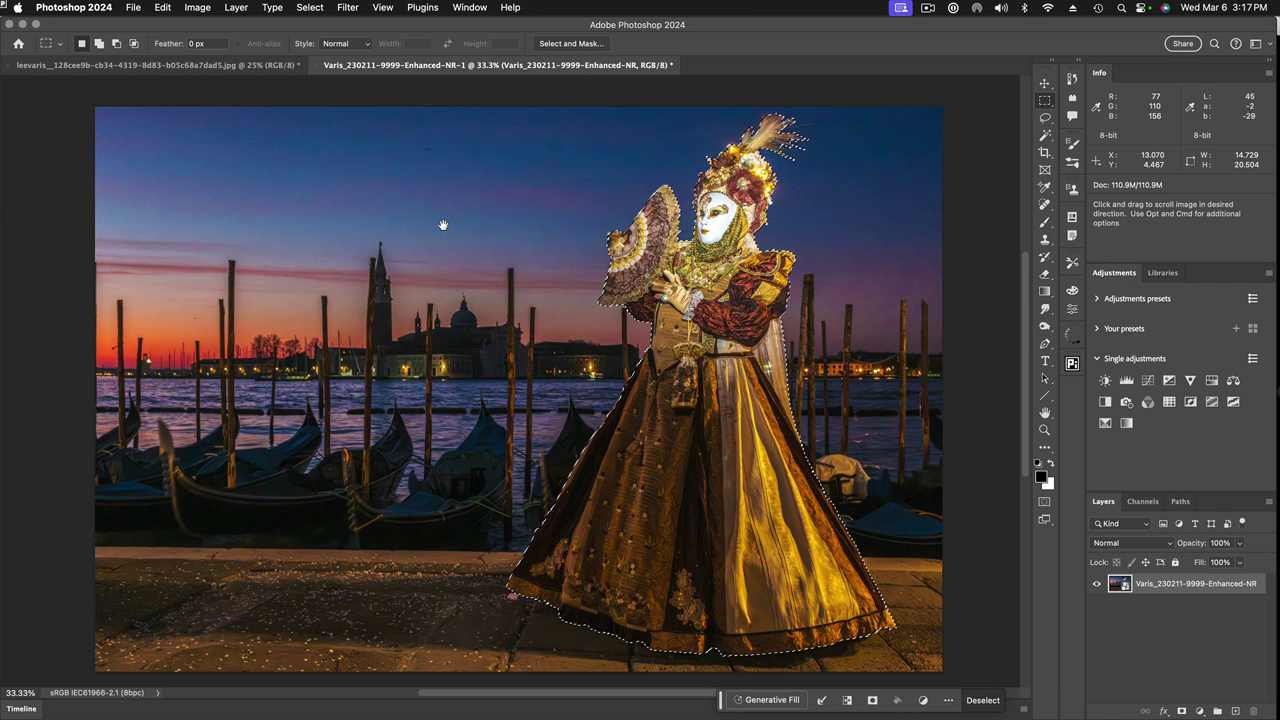
click(201, 66)
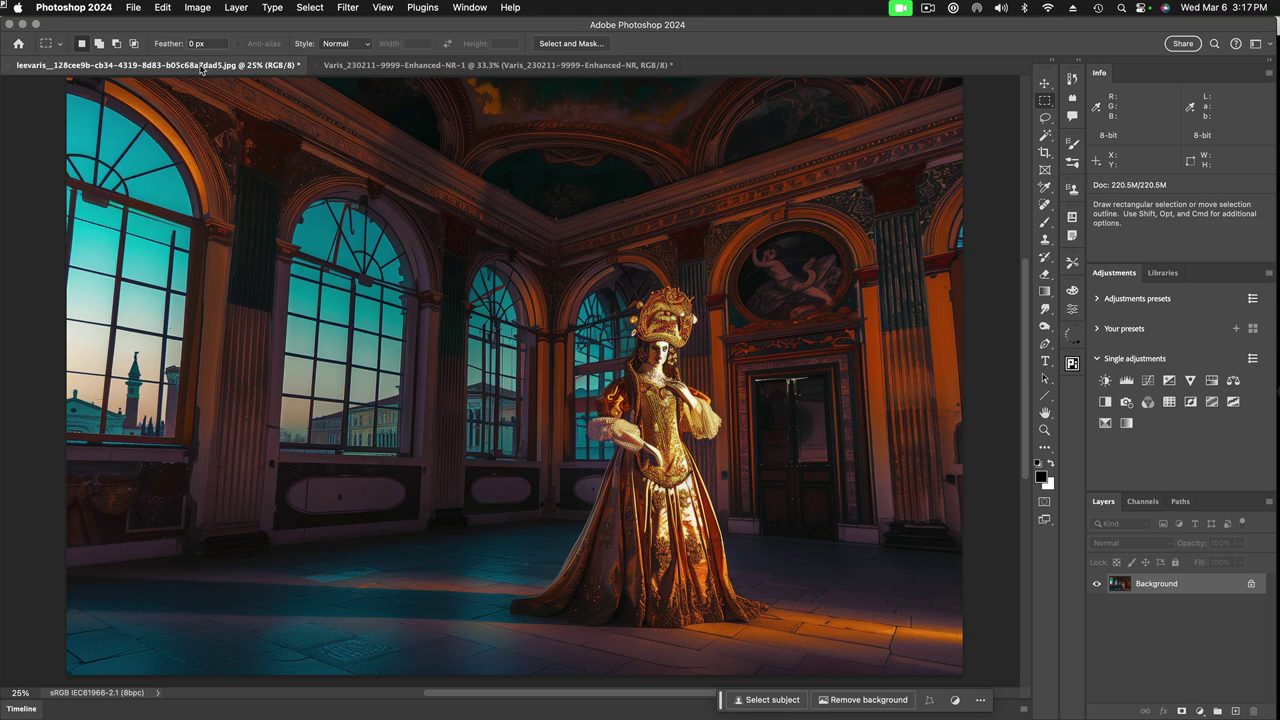
Step: Zoom in on the ballroom's costumed woman, then zoom back out to the whole room
key(z)
click(655, 378)
click(655, 378)
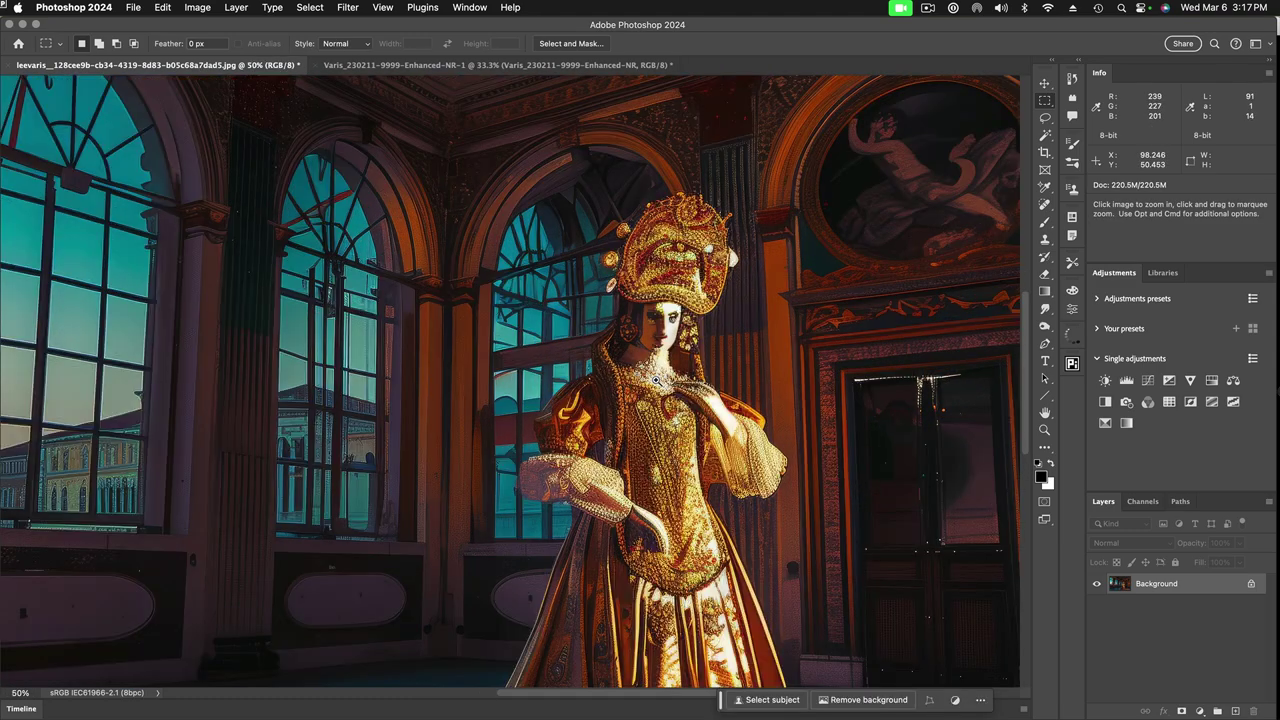
click(655, 380)
click(658, 416)
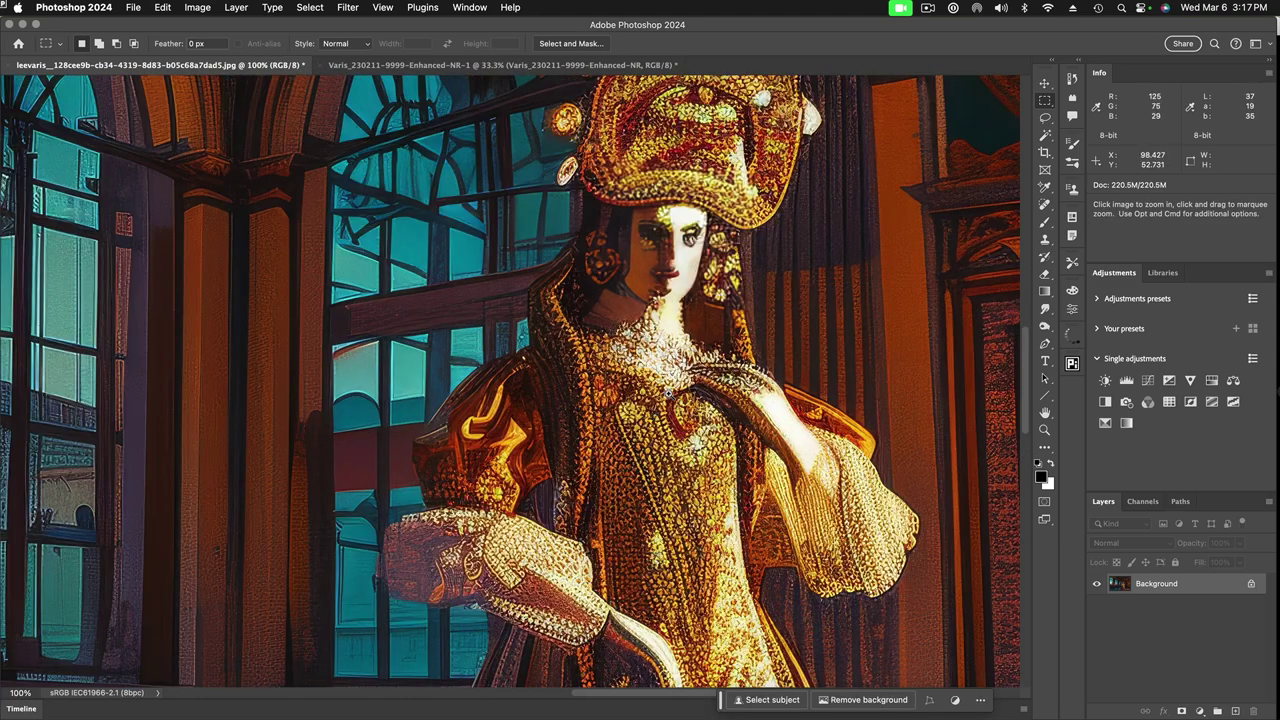
key(space)
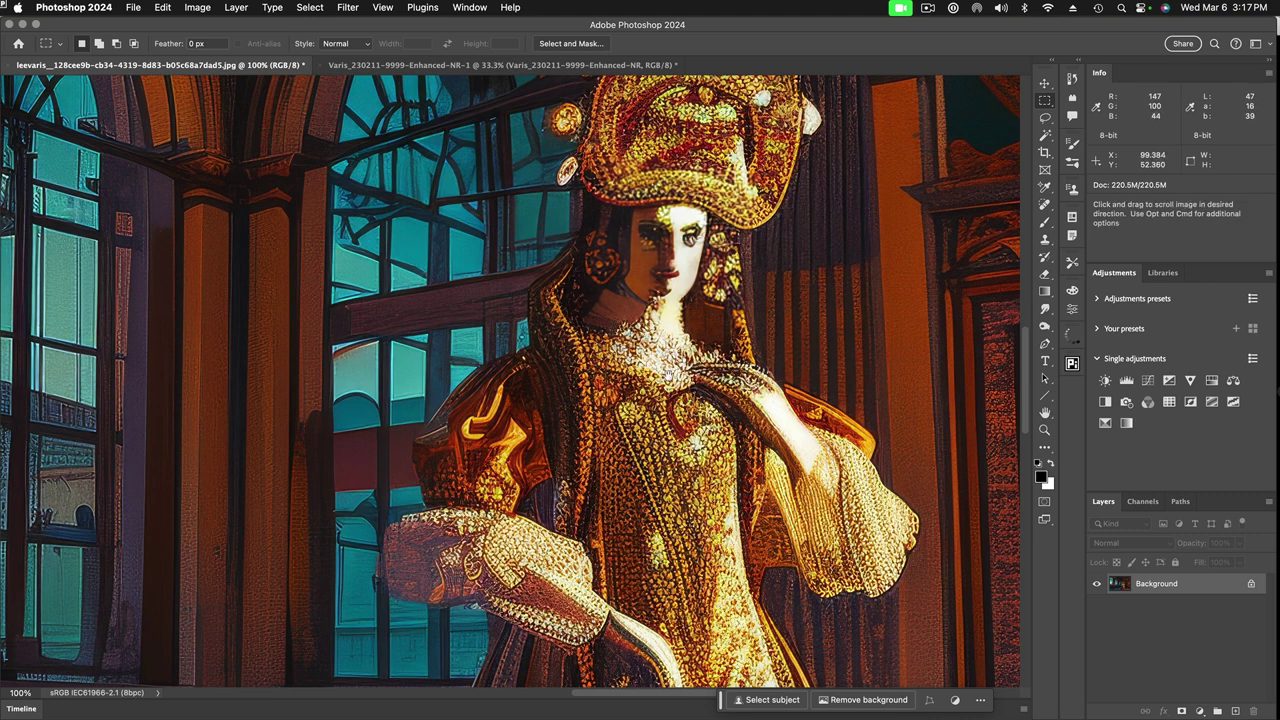
key(alt)
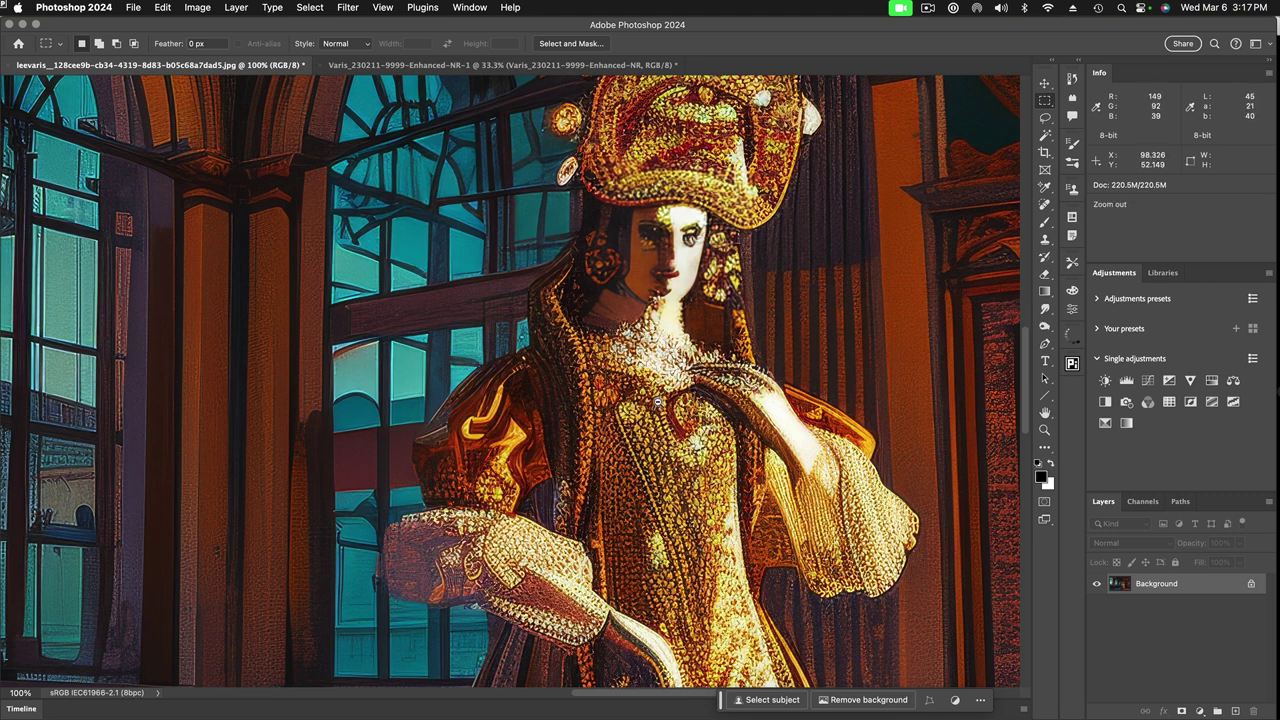
alt+click(658, 401)
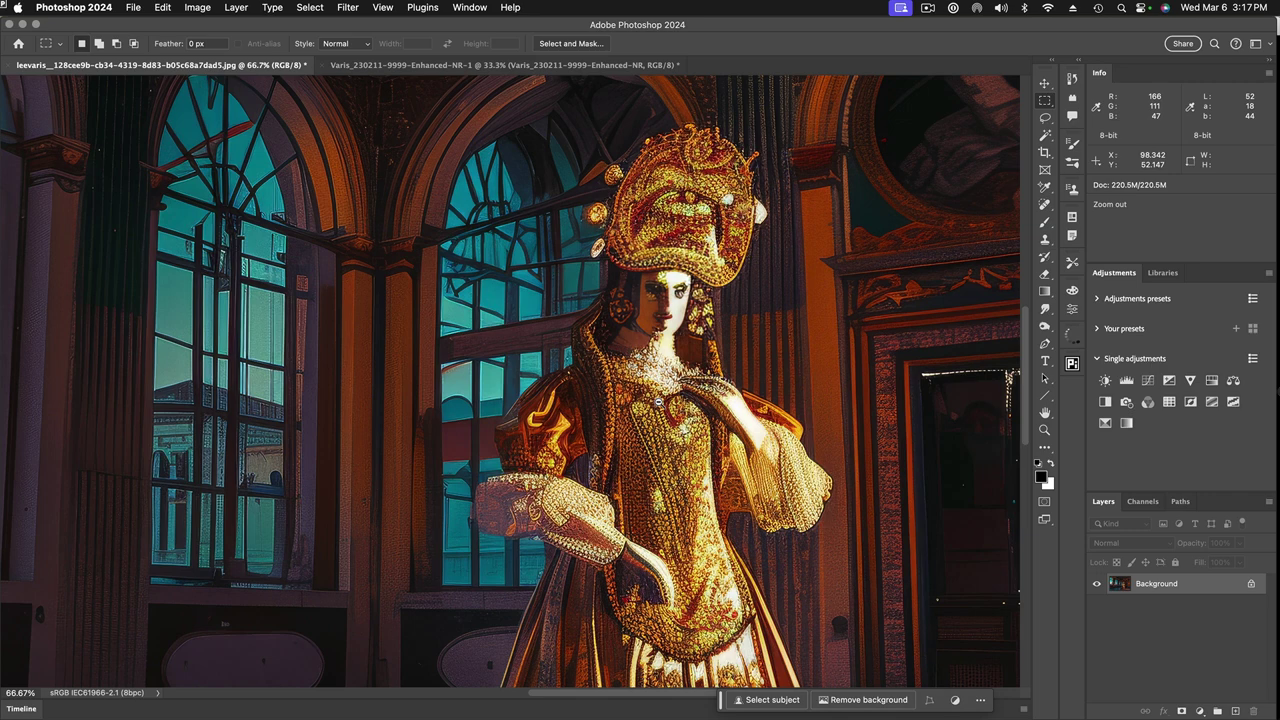
alt+click(658, 401)
alt+click(658, 401)
alt+click(658, 401)
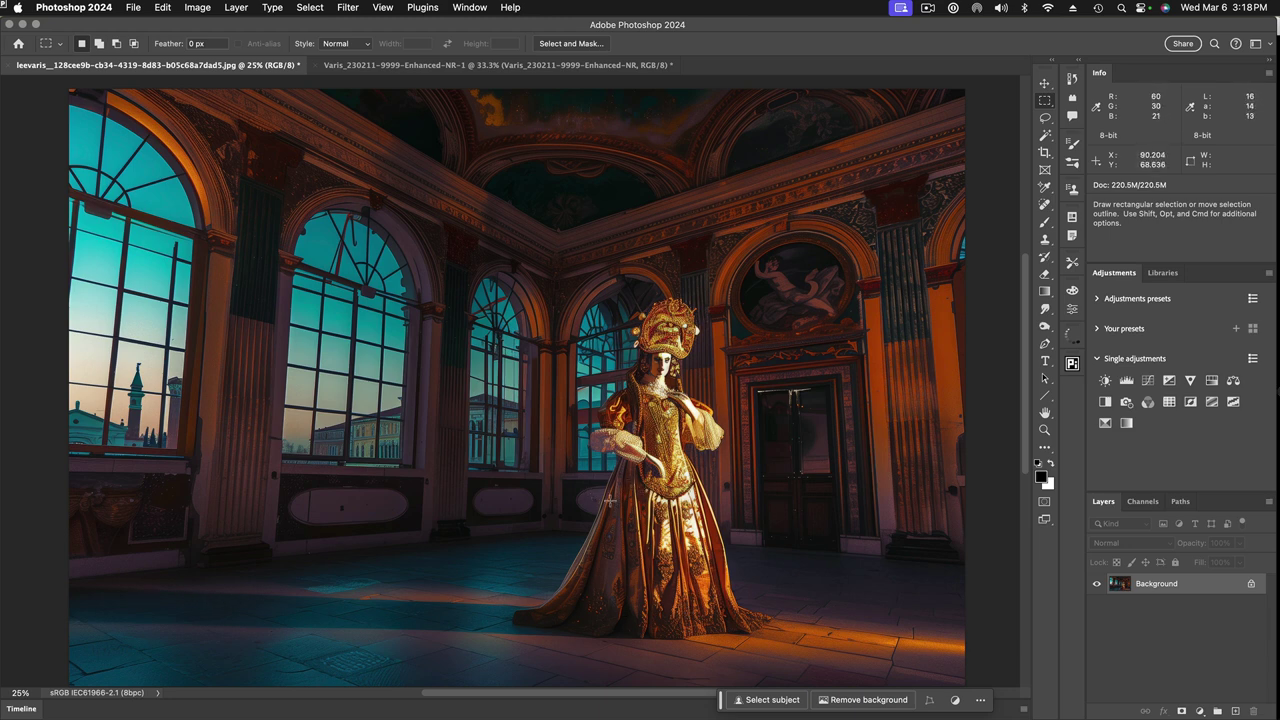
Step: Mask the Venetian figure from its selection and drag it into the ballroom as a new layer
click(485, 66)
key(v)
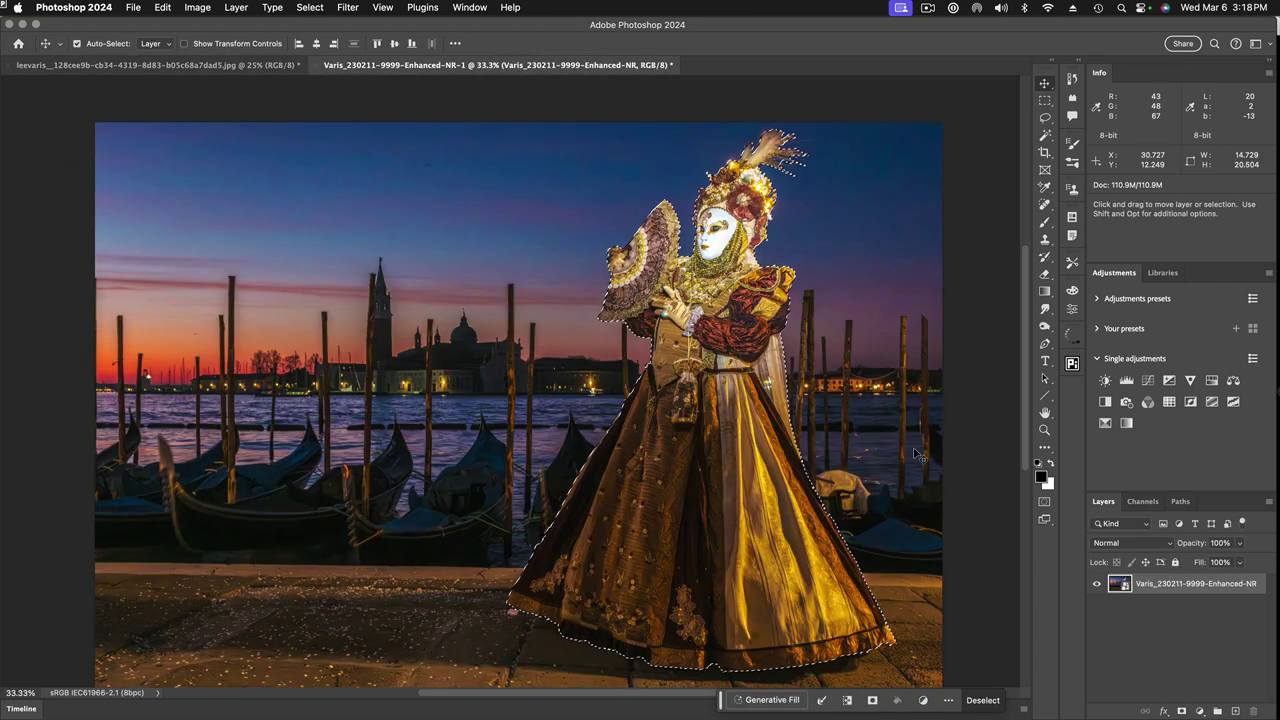
click(1181, 712)
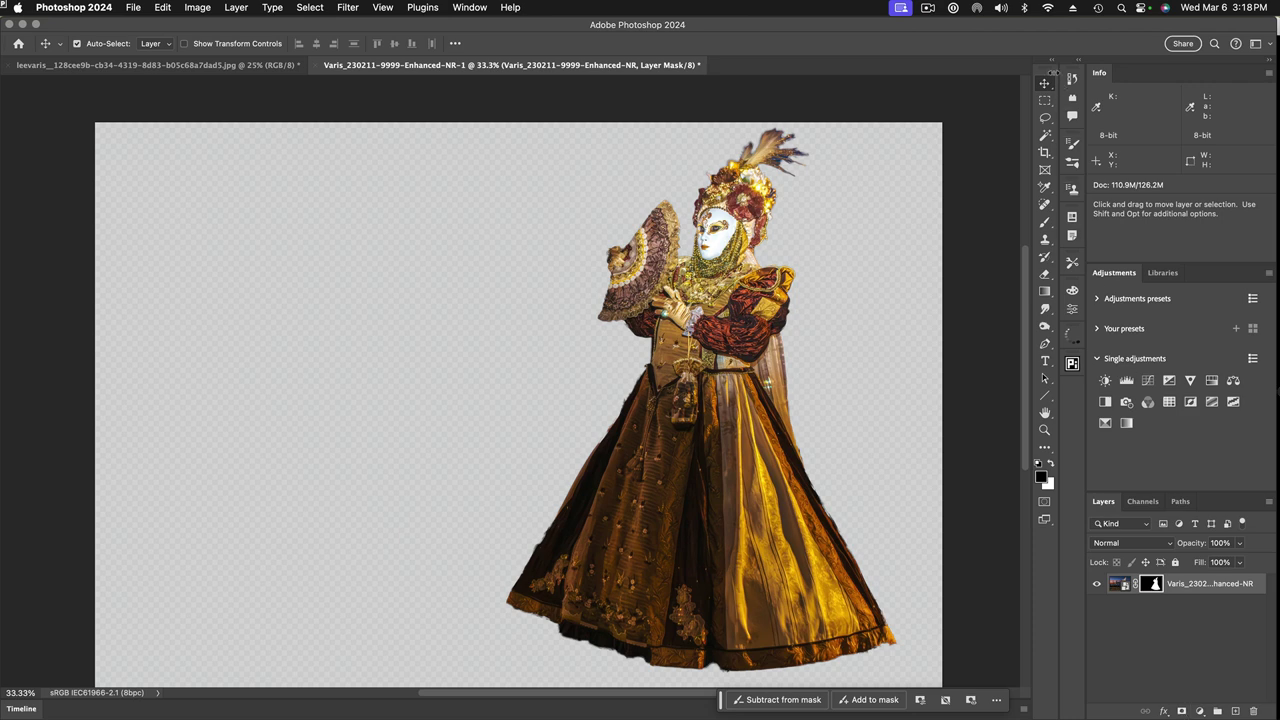
drag(723, 293, 650, 411)
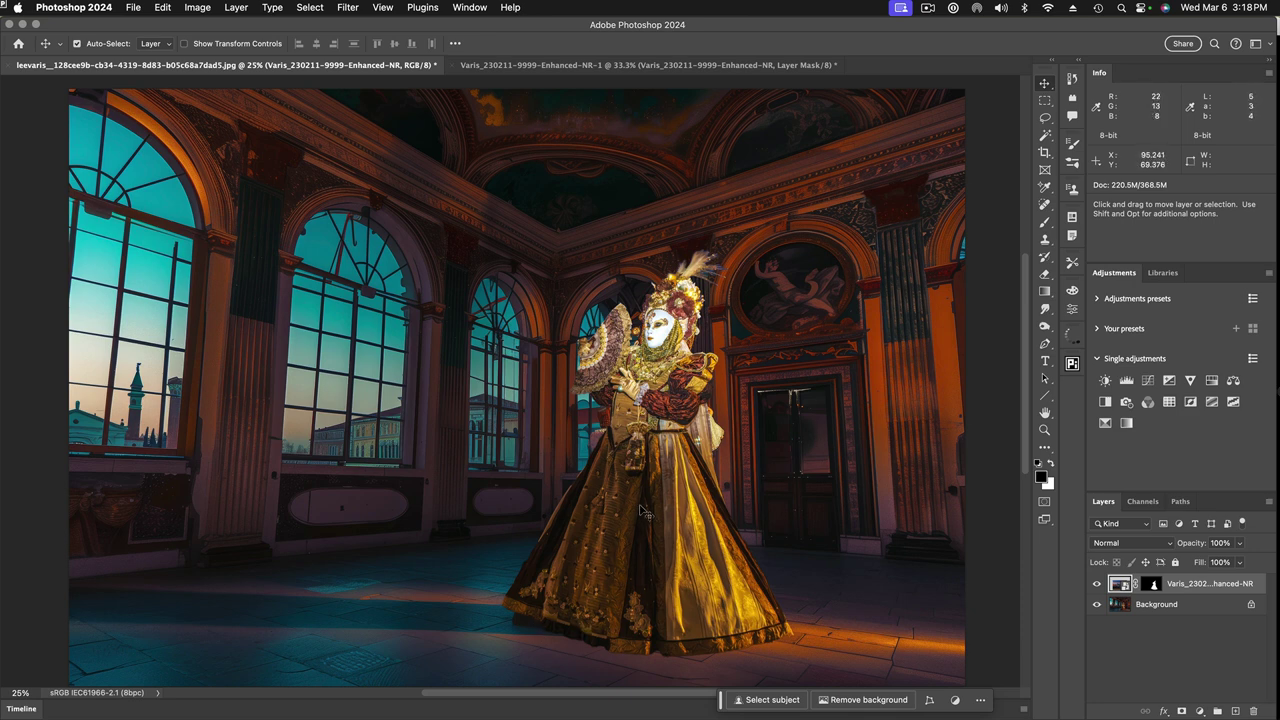
Step: Hide the Venetian figure layer and lasso a loose outline around the ballroom's original woman on the Background
click(1097, 585)
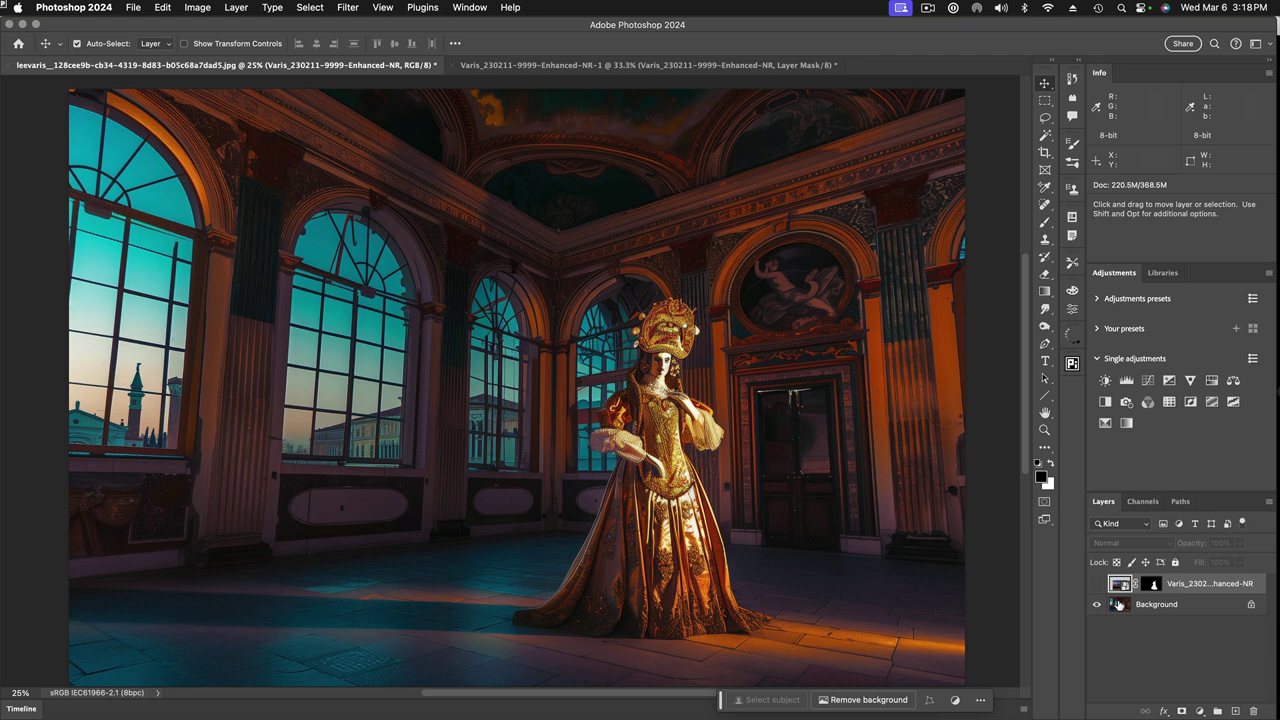
click(1119, 605)
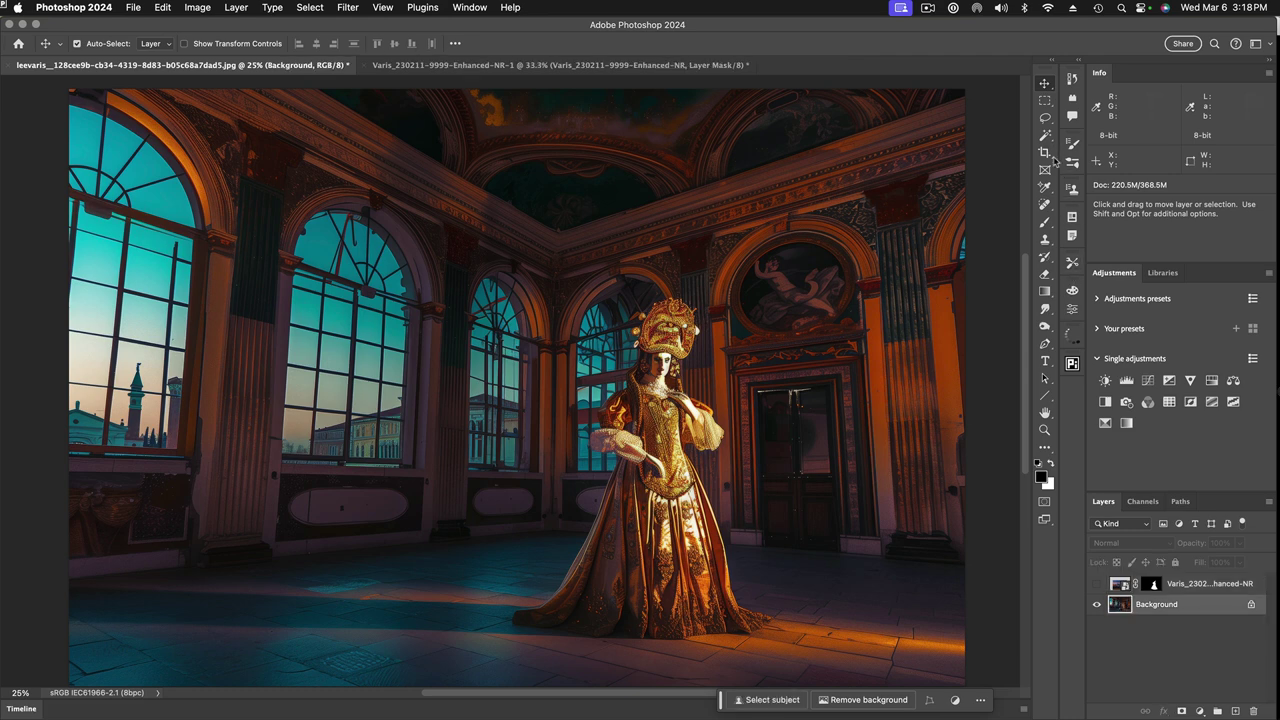
click(1045, 101)
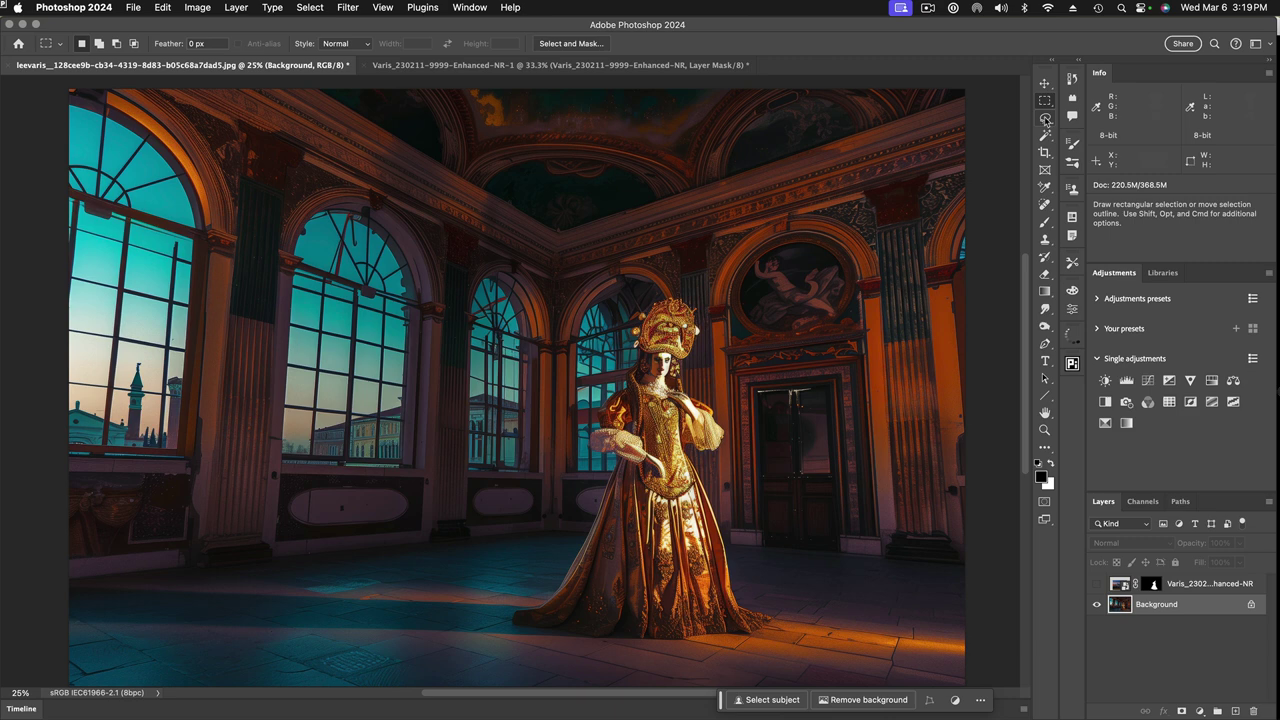
click(1047, 117)
mouse_move(516, 629)
mouse_down()
mouse_move(560, 573)
mouse_move(586, 514)
mouse_move(599, 478)
mouse_move(584, 438)
mouse_move(600, 390)
mouse_up()
mouse_move(621, 360)
mouse_down()
mouse_move(622, 322)
mouse_move(645, 292)
mouse_move(675, 289)
mouse_move(712, 318)
mouse_move(692, 386)
mouse_move(728, 412)
mouse_move(733, 448)
mouse_move(707, 457)
mouse_move(736, 580)
mouse_up()
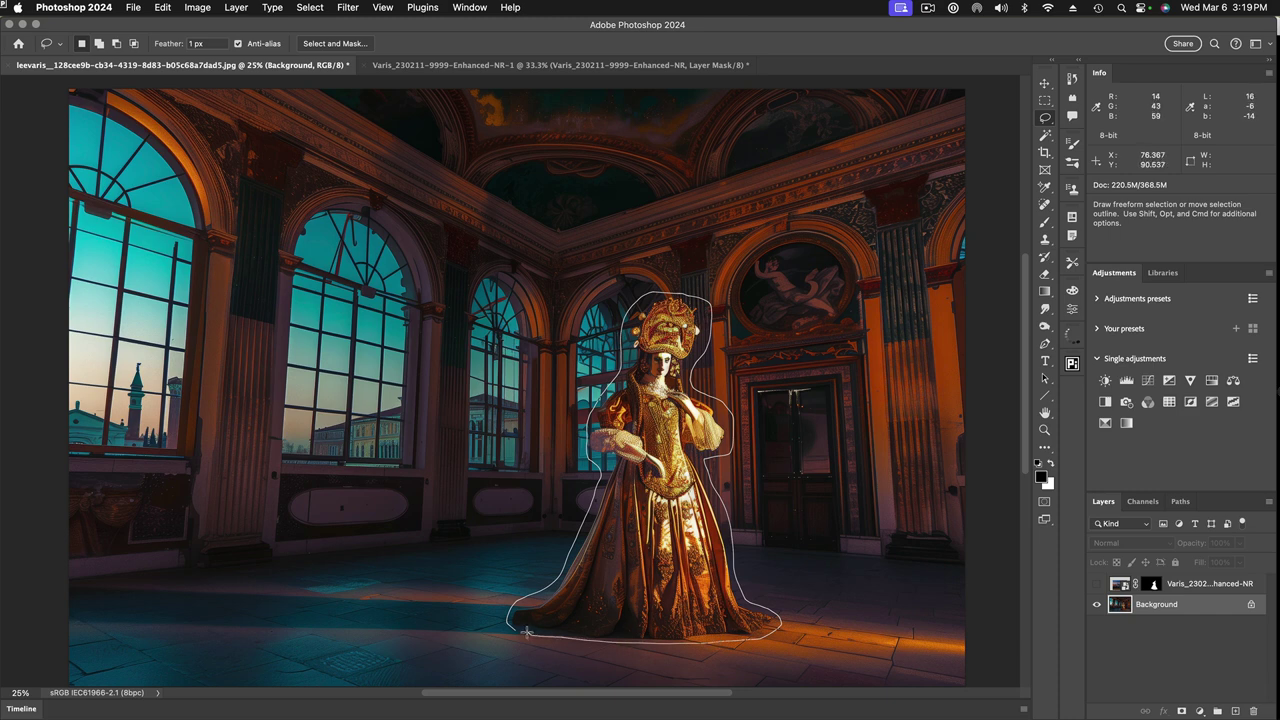
drag(527, 632, 522, 630)
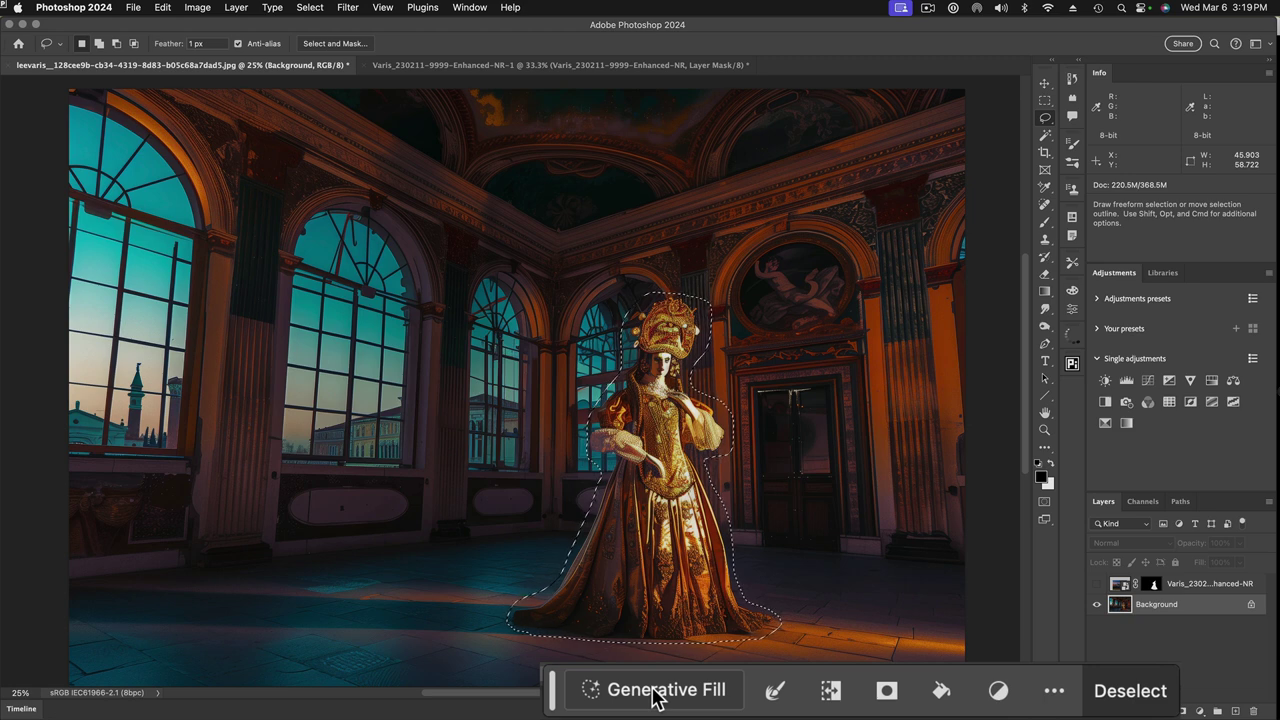
Step: Run Generative Fill on the selection with no prompt and preview the three variations
click(655, 692)
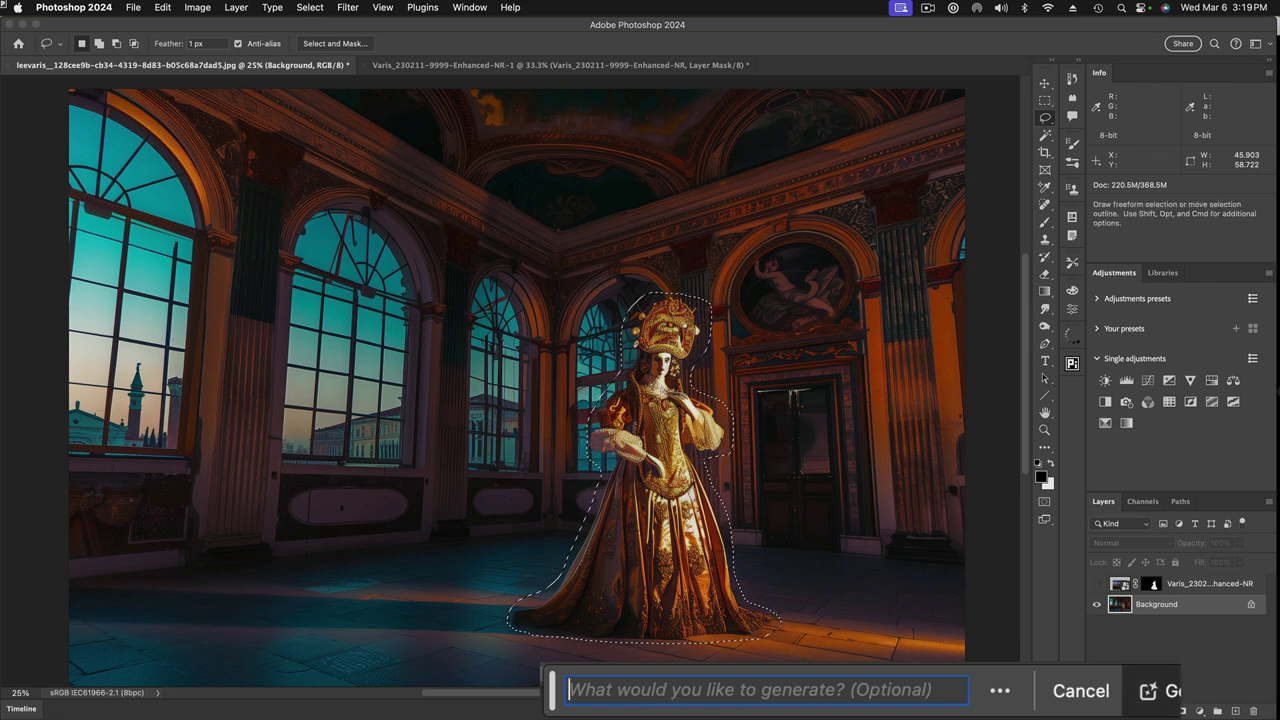
key(Return)
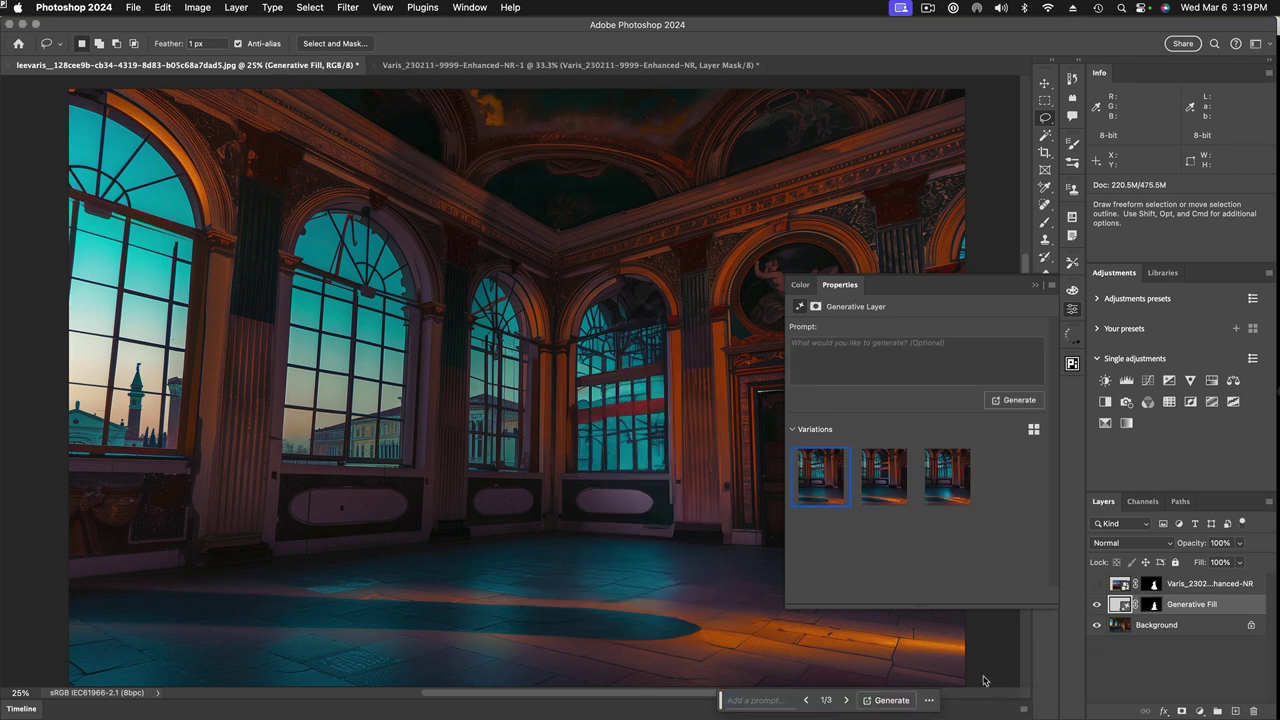
click(892, 478)
click(820, 480)
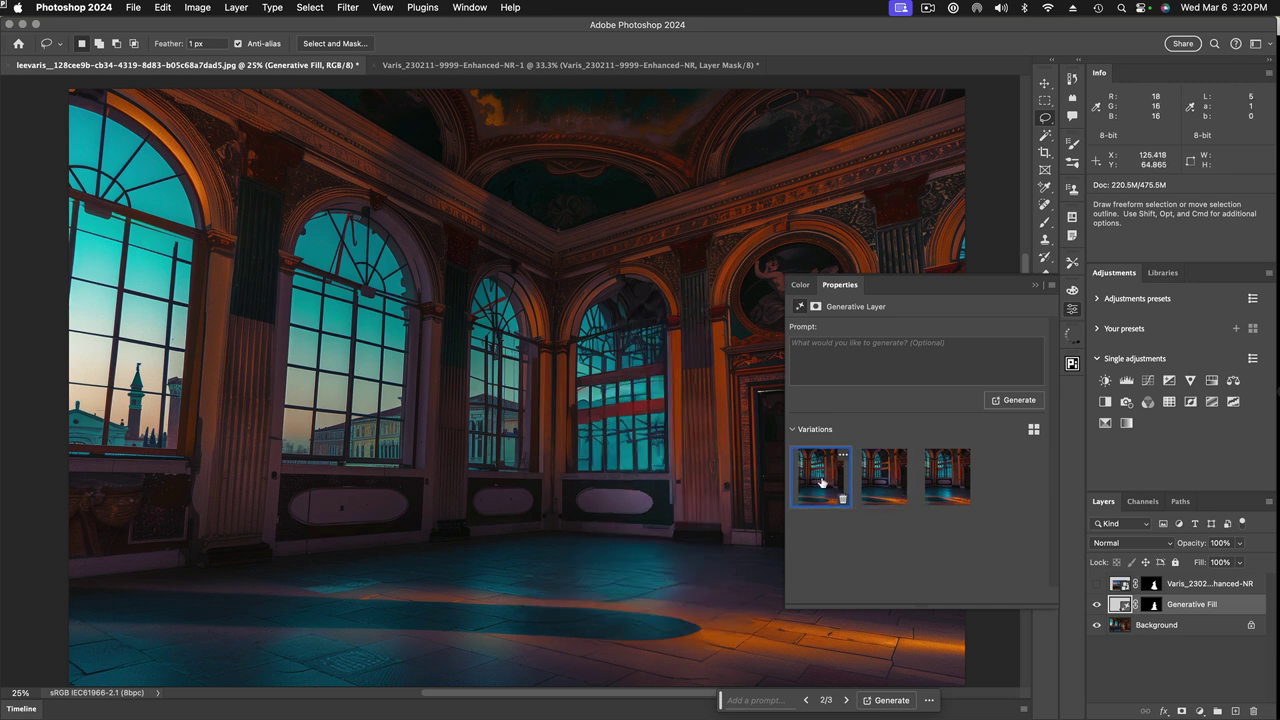
click(894, 479)
click(948, 479)
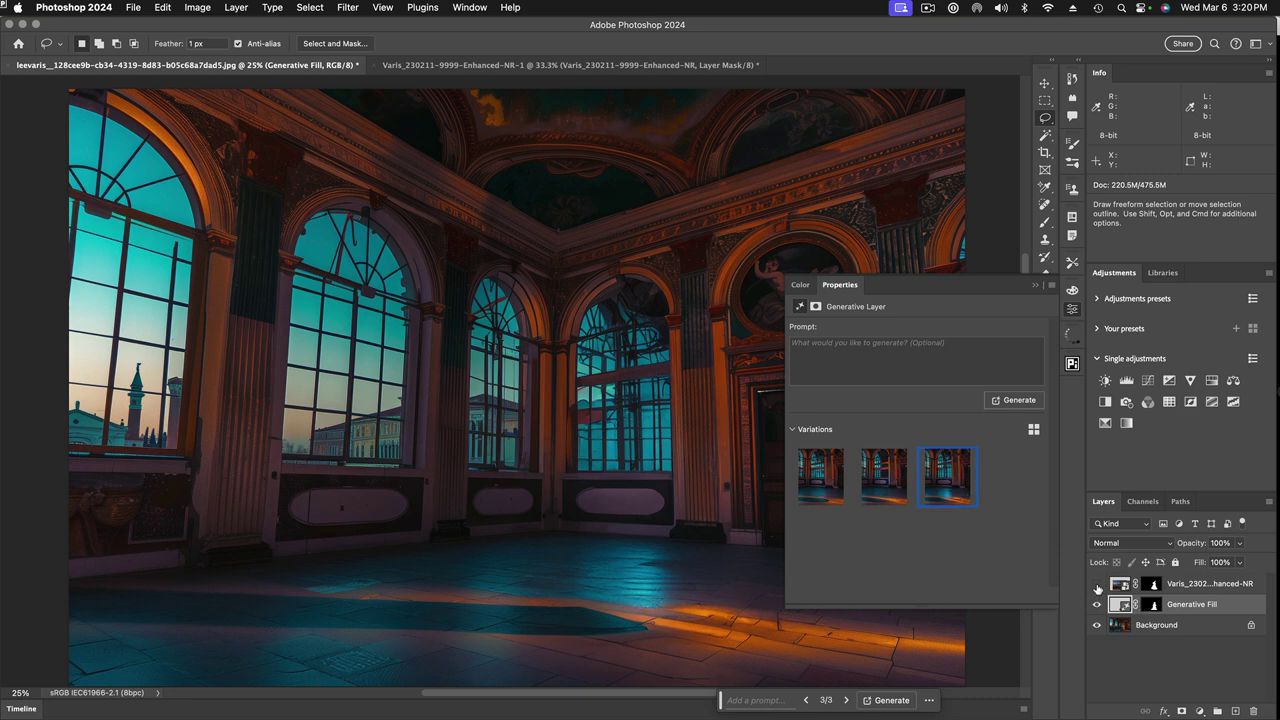
Step: Show the Venetian figure again, compare the variations behind her, and keep variation 3
click(1097, 585)
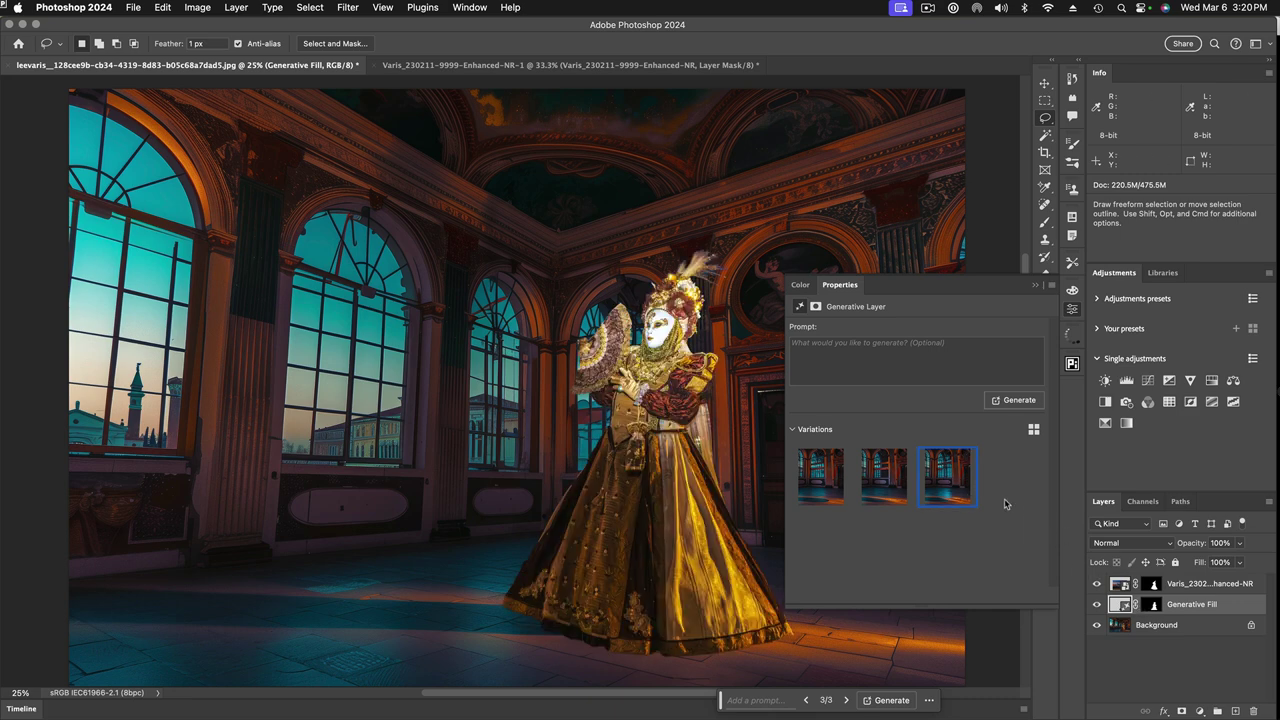
mouse_move(884, 487)
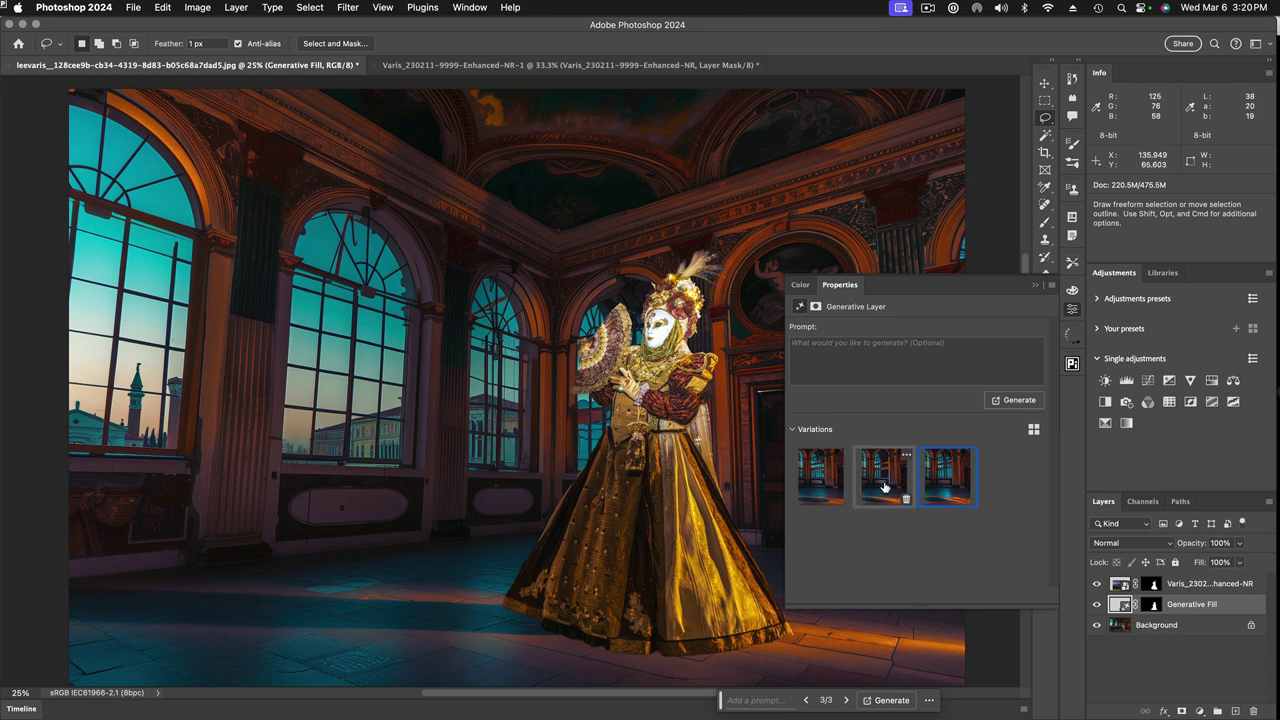
click(821, 481)
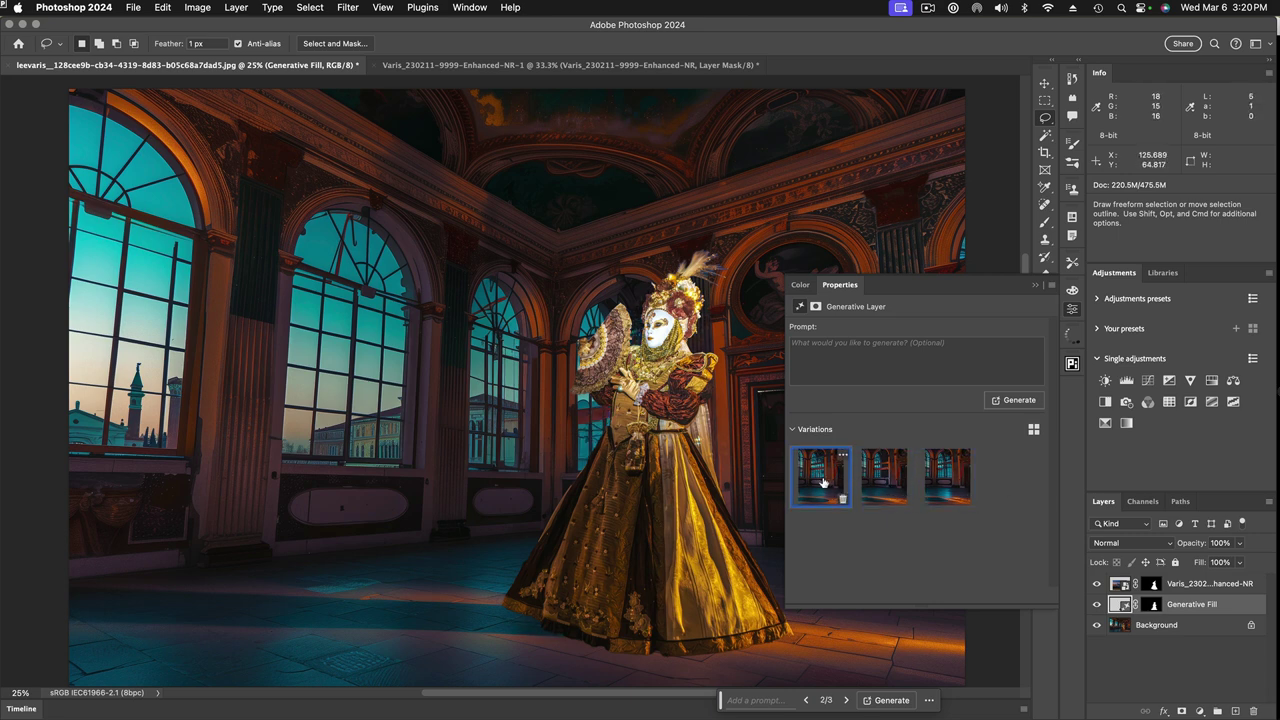
click(876, 485)
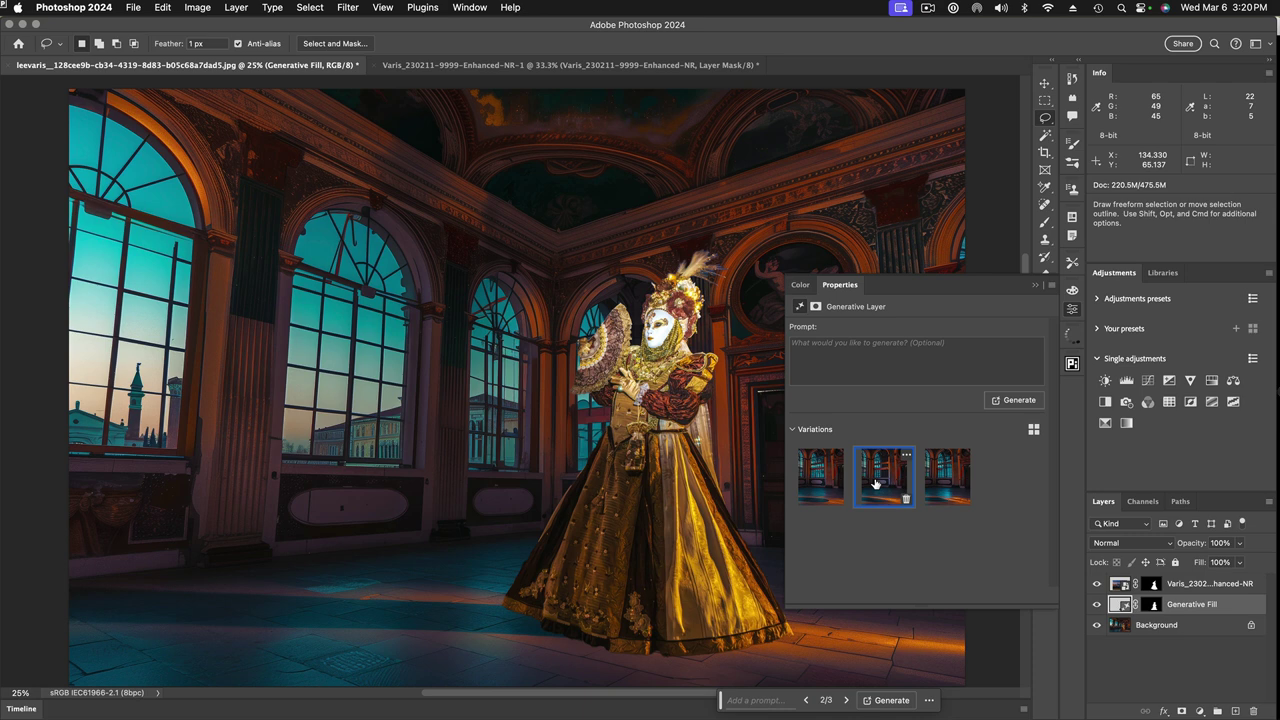
click(941, 484)
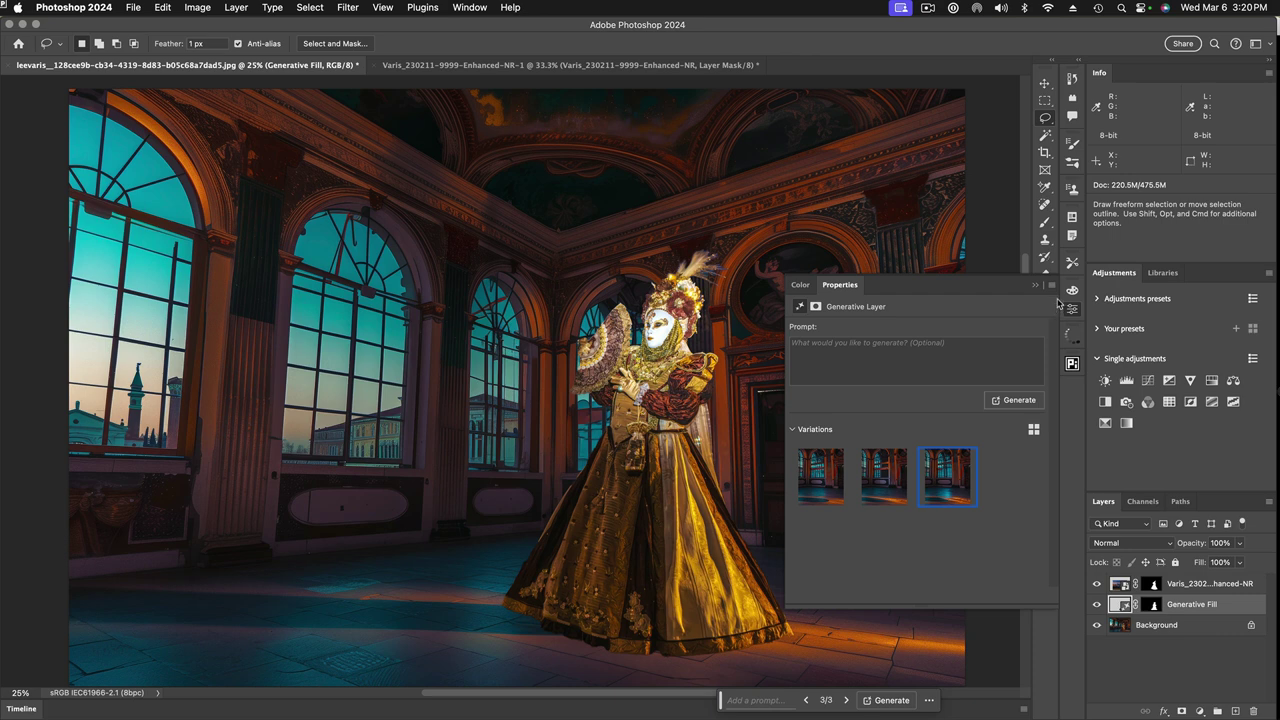
click(1072, 309)
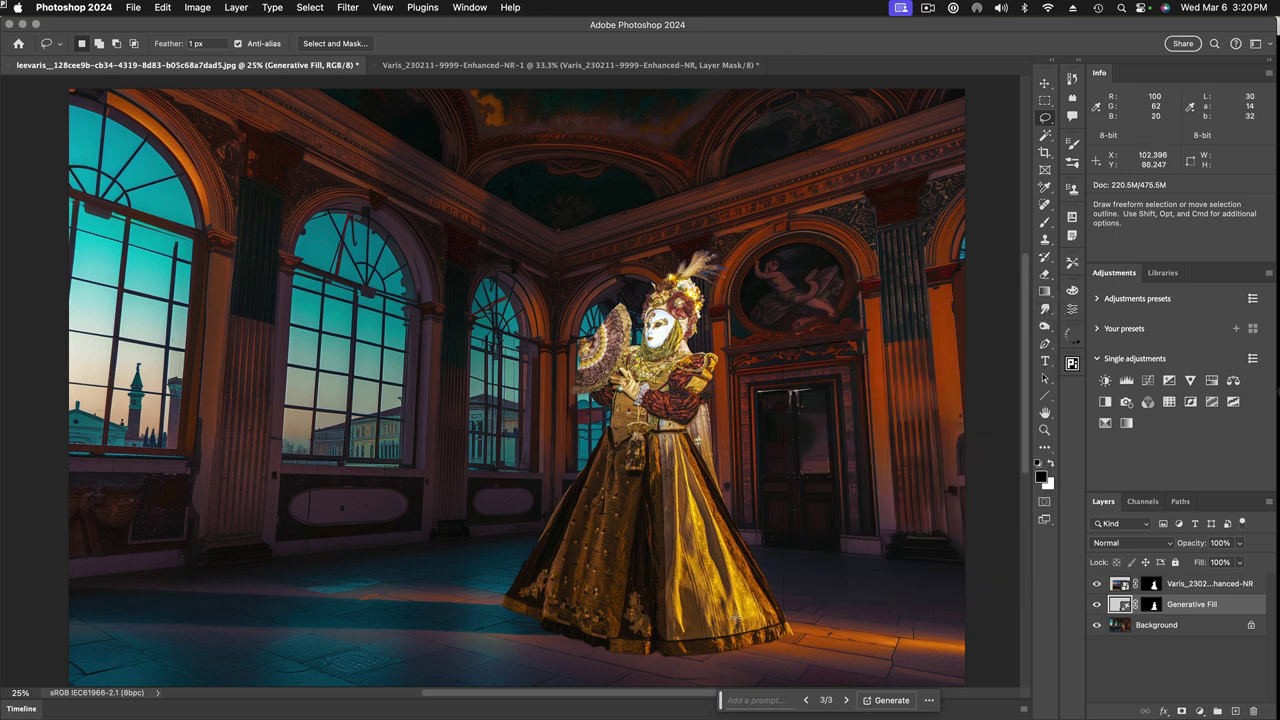